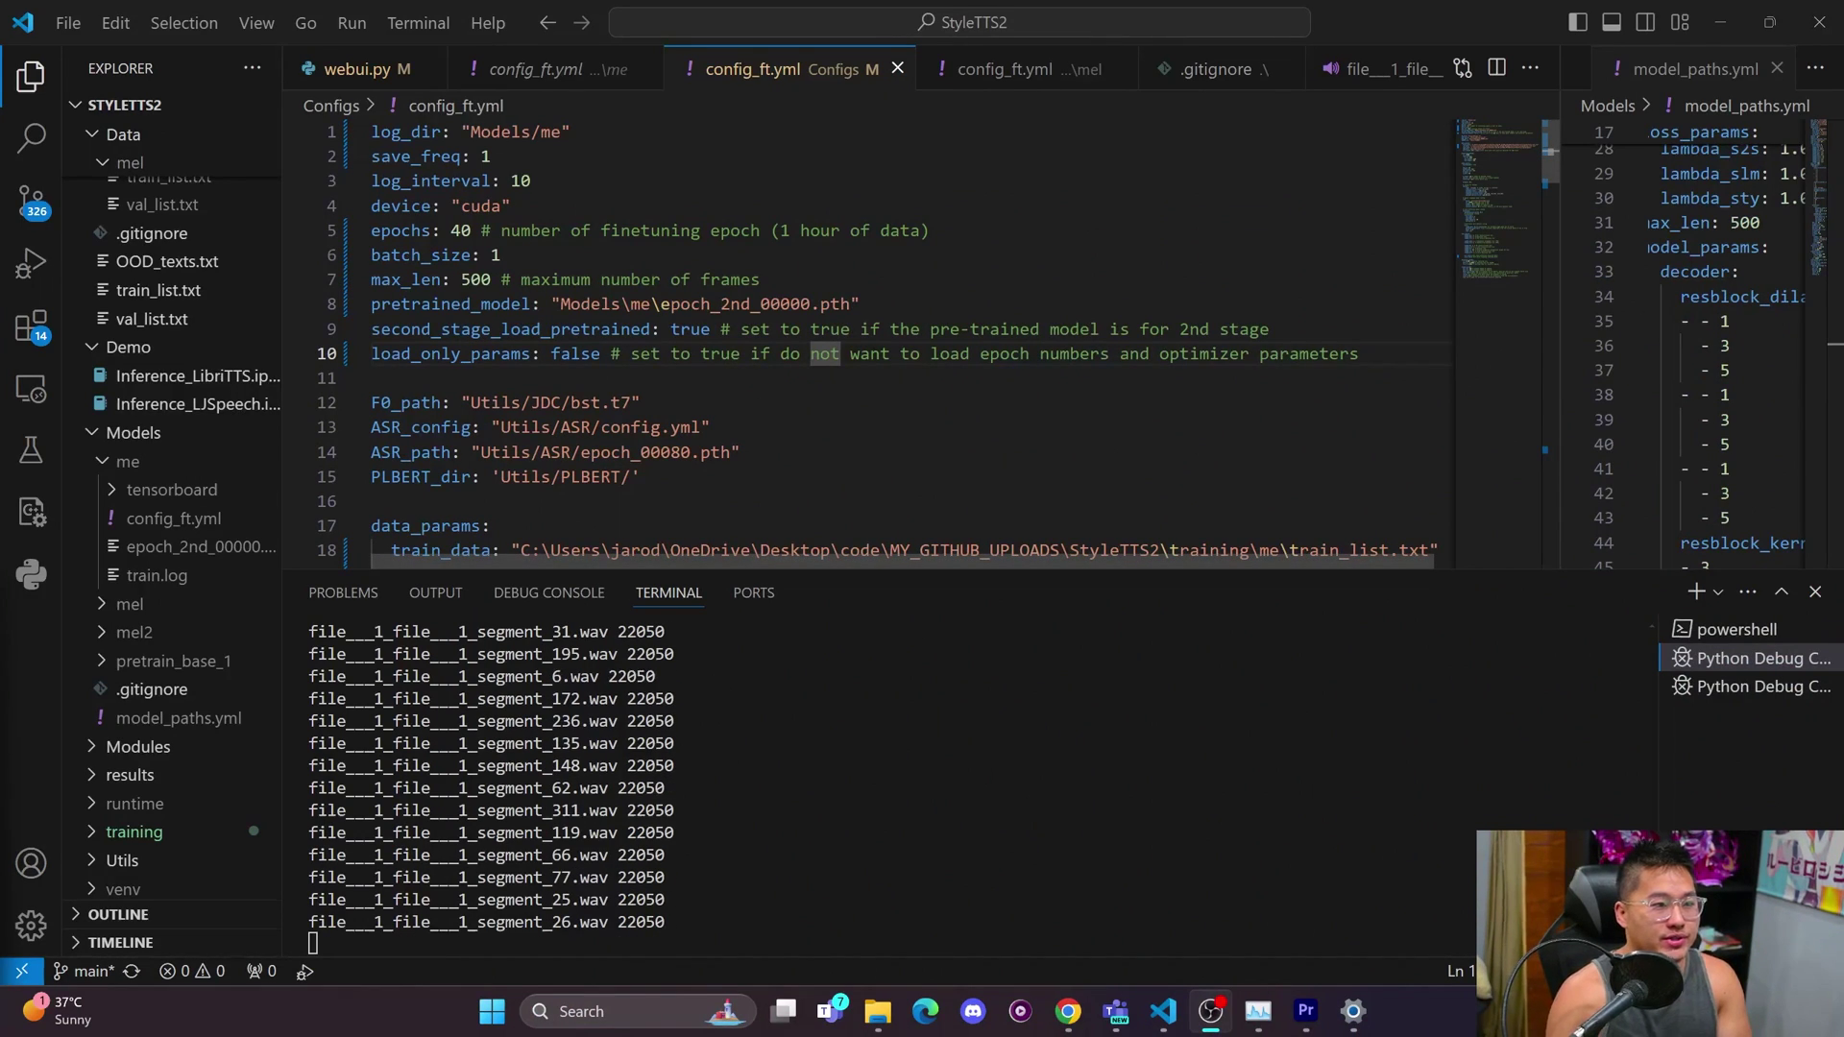
- Open webui.py and rerun the recalled fine-tuning training command
click(354, 85)
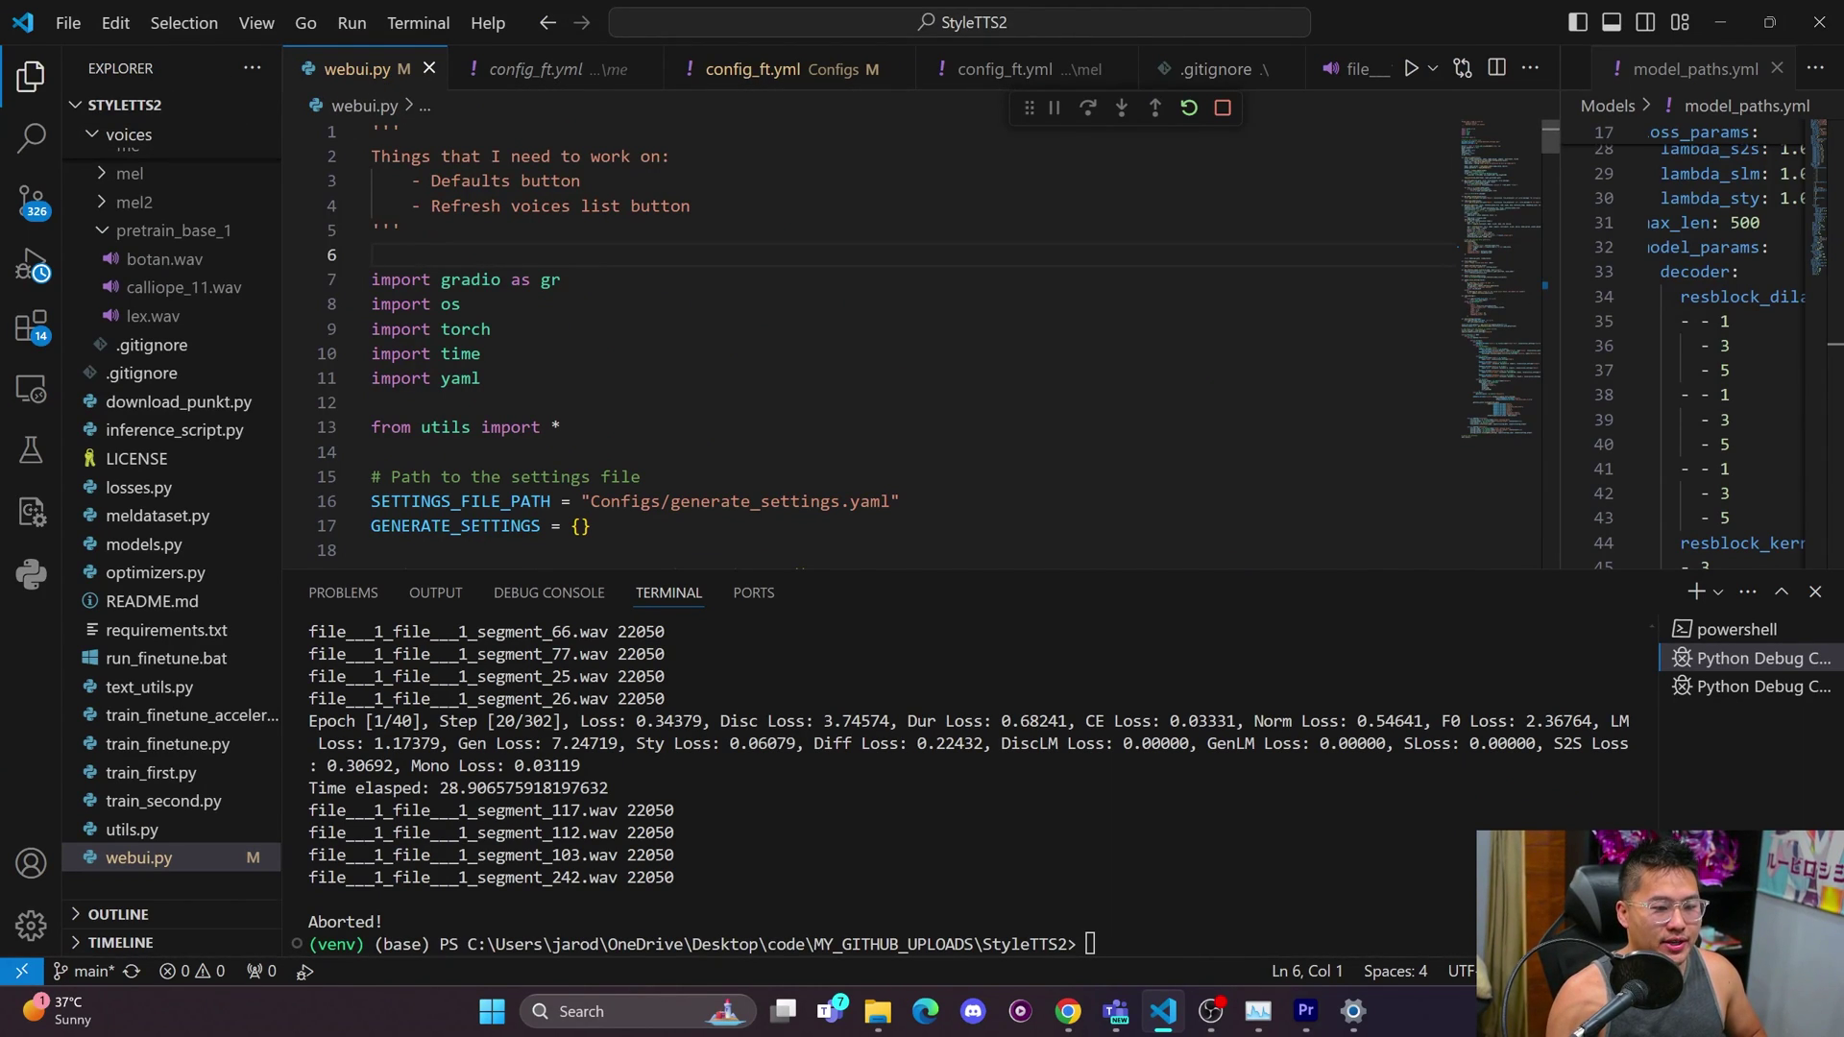
key(Up)
key(Return)
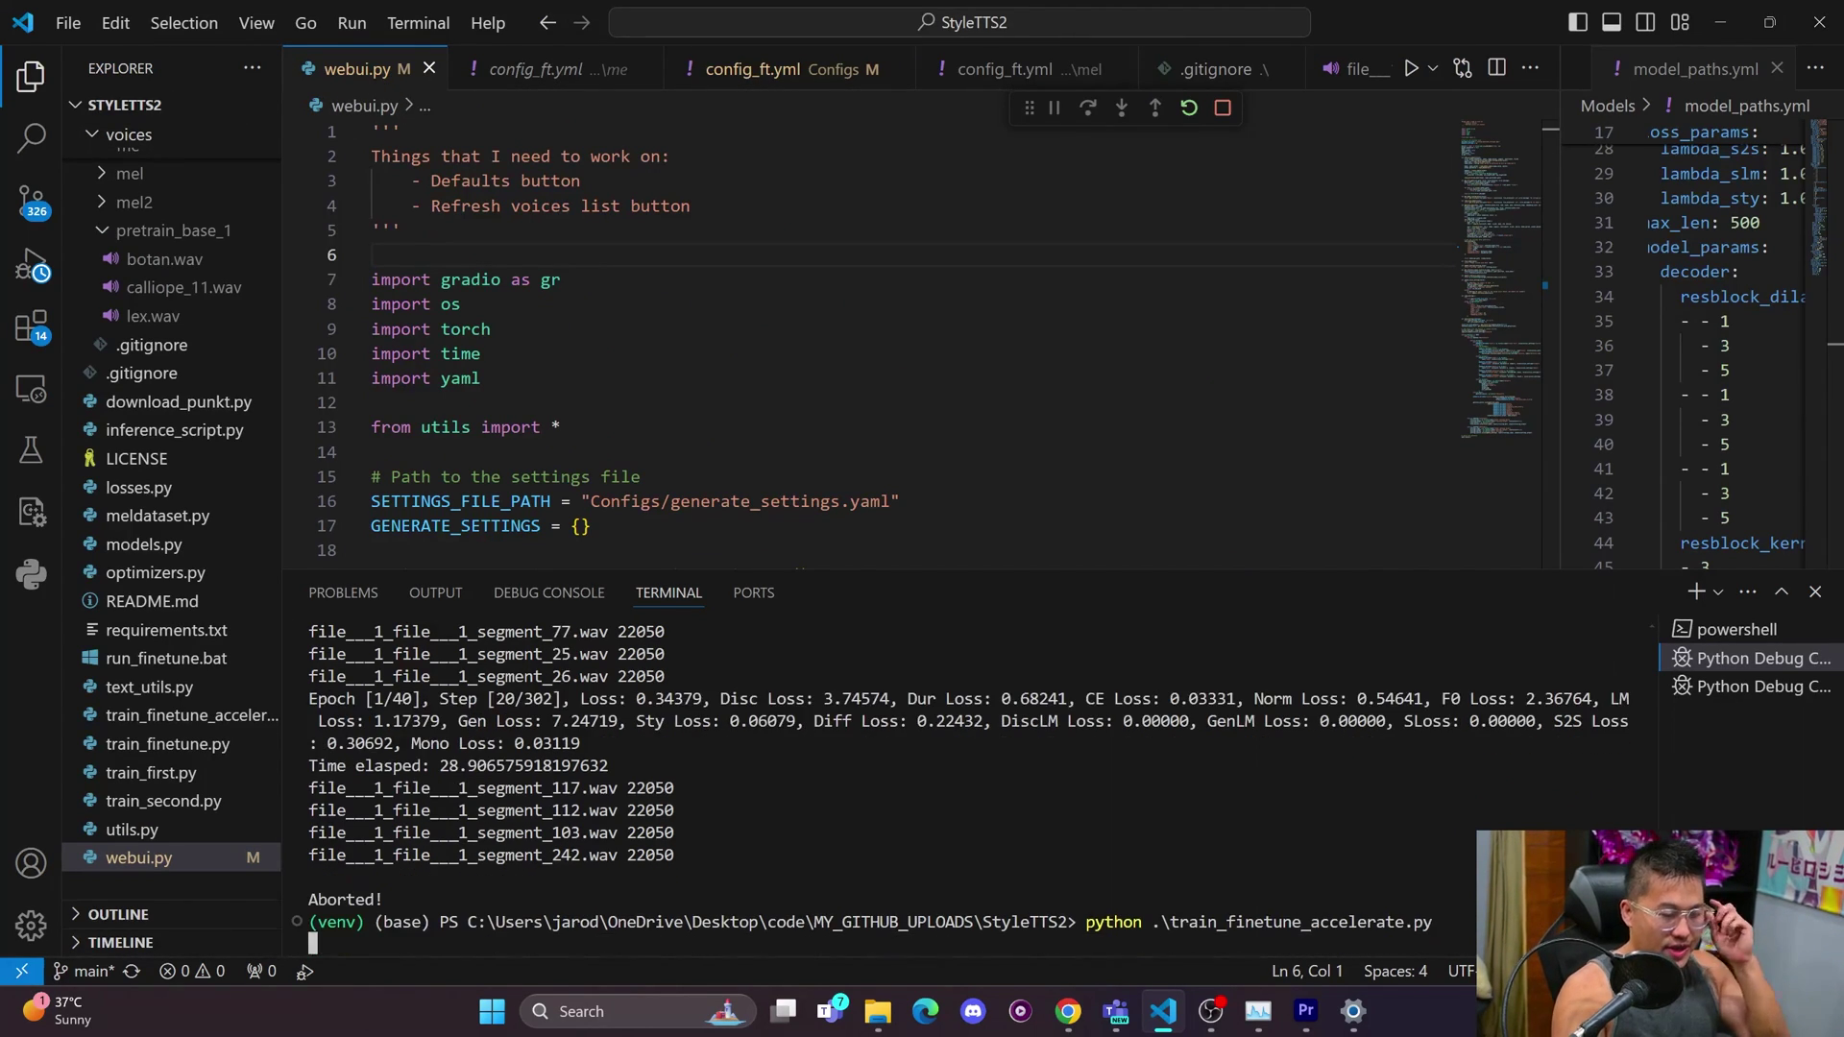
- Launch webui.py in the debugger from the other Python terminal and copy its warning output
click(1724, 685)
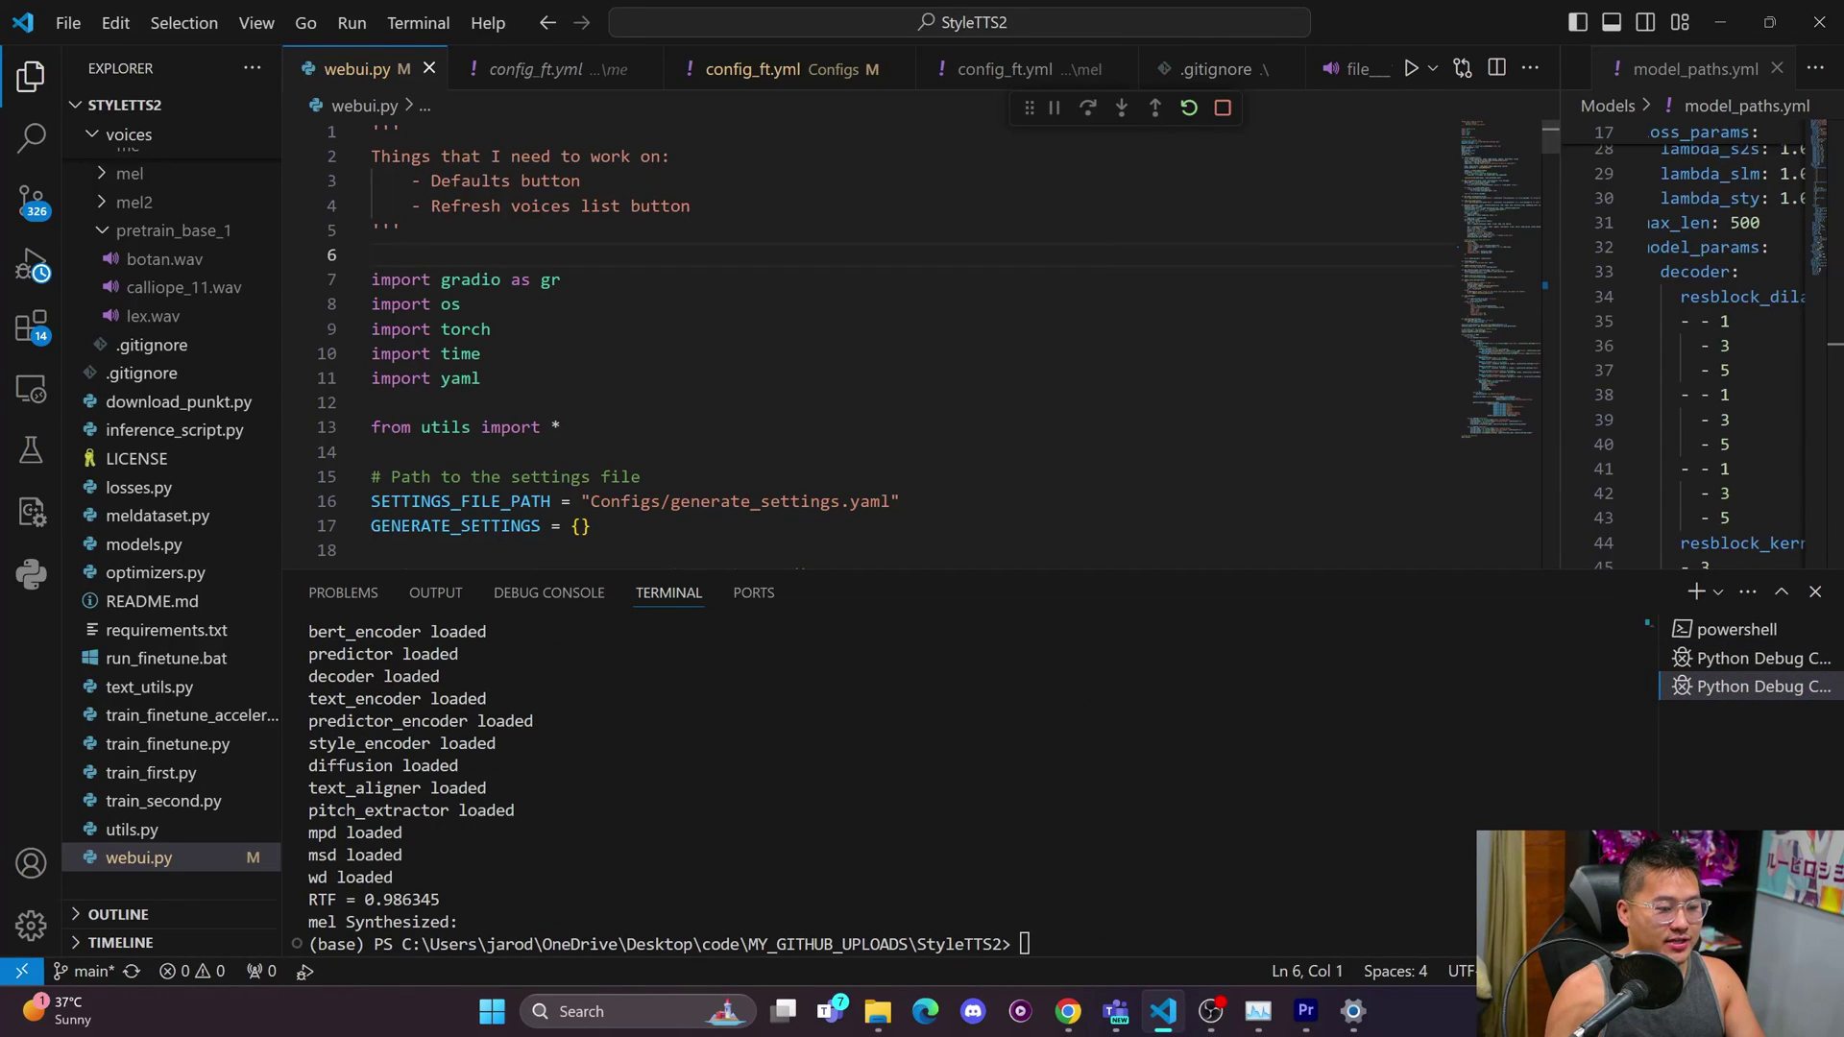
key(Escape)
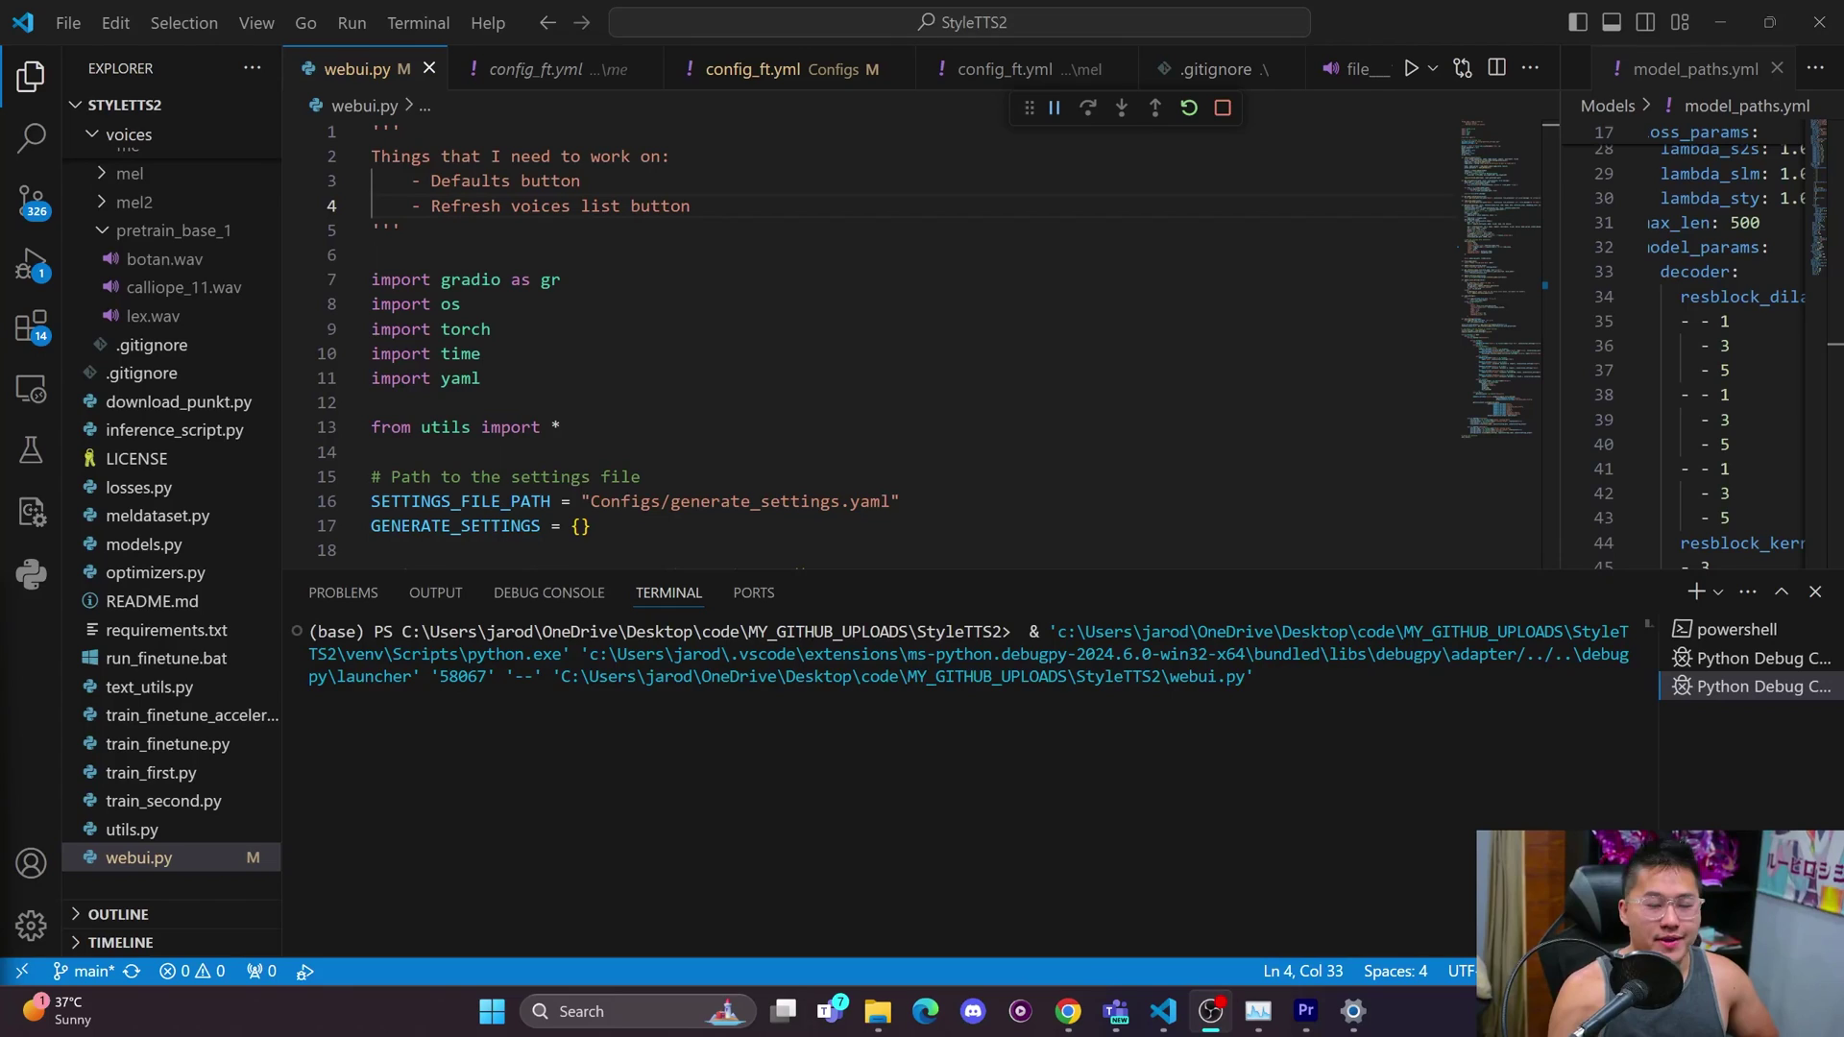
drag(944, 854, 477, 788)
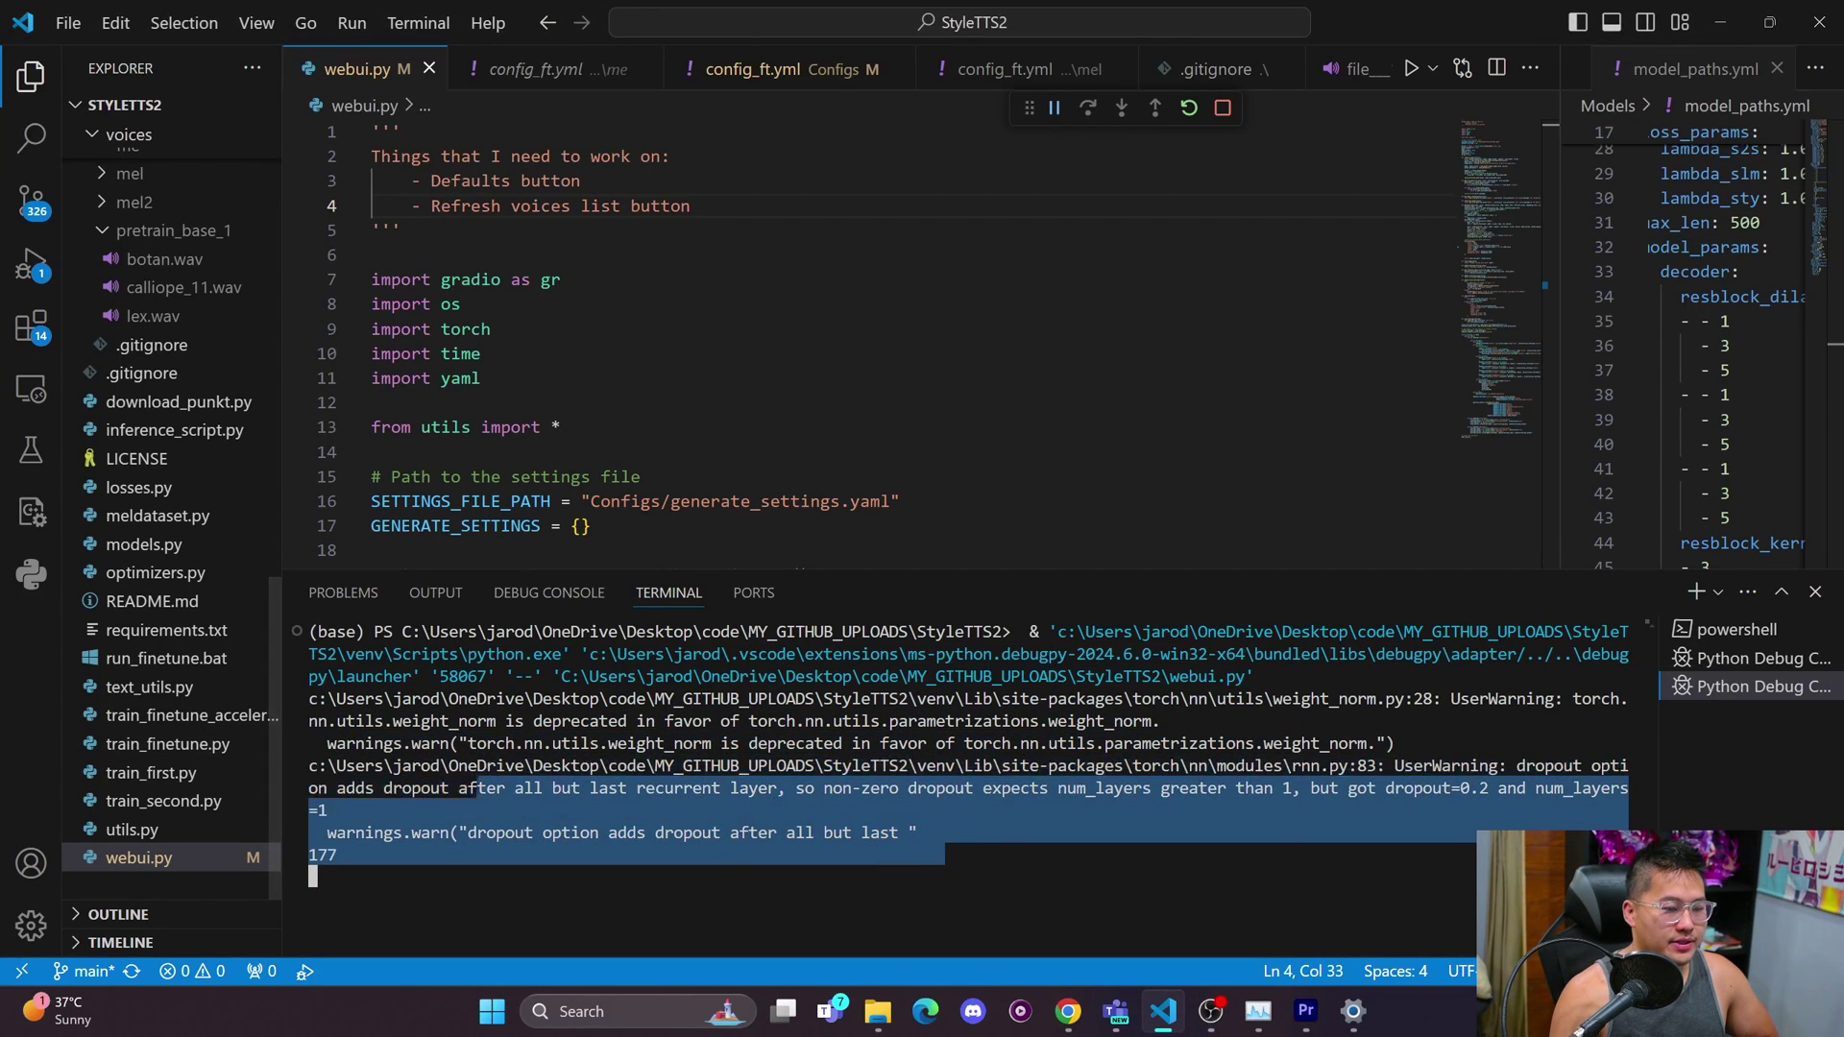
click(340, 765)
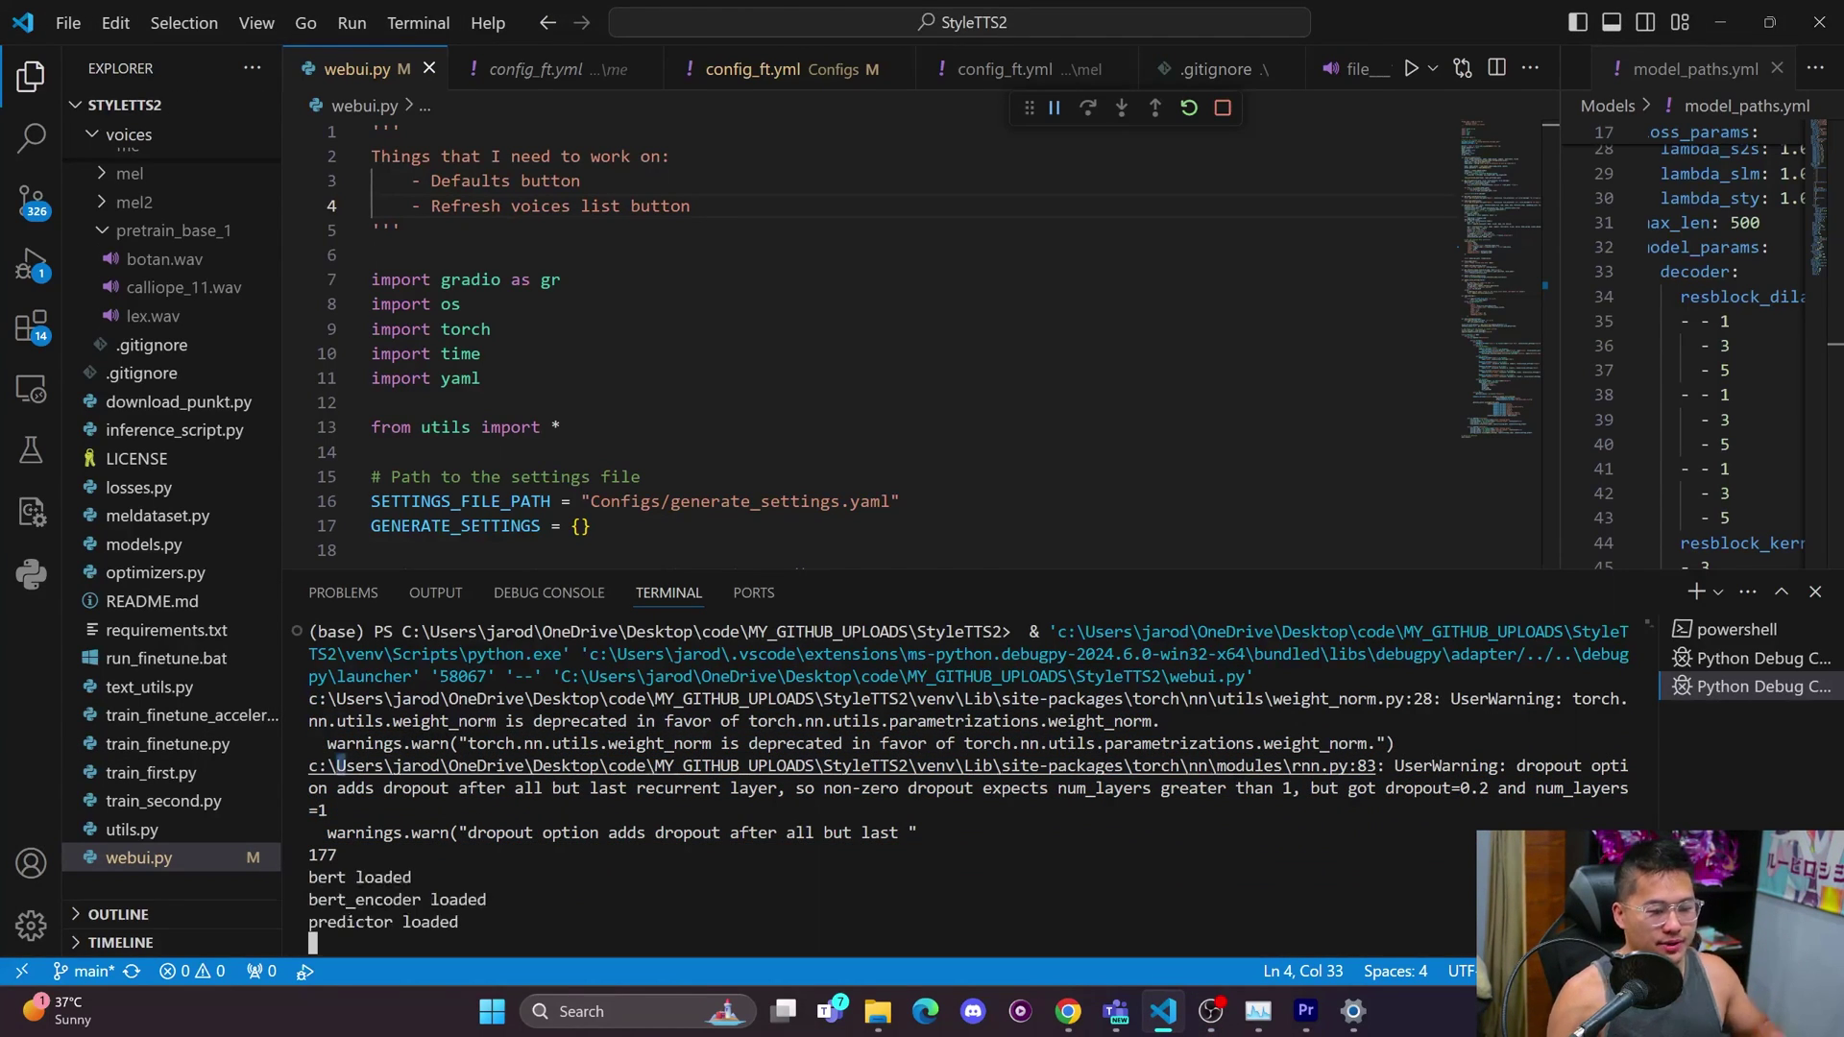
drag(340, 766, 747, 855)
key(ctrl+c)
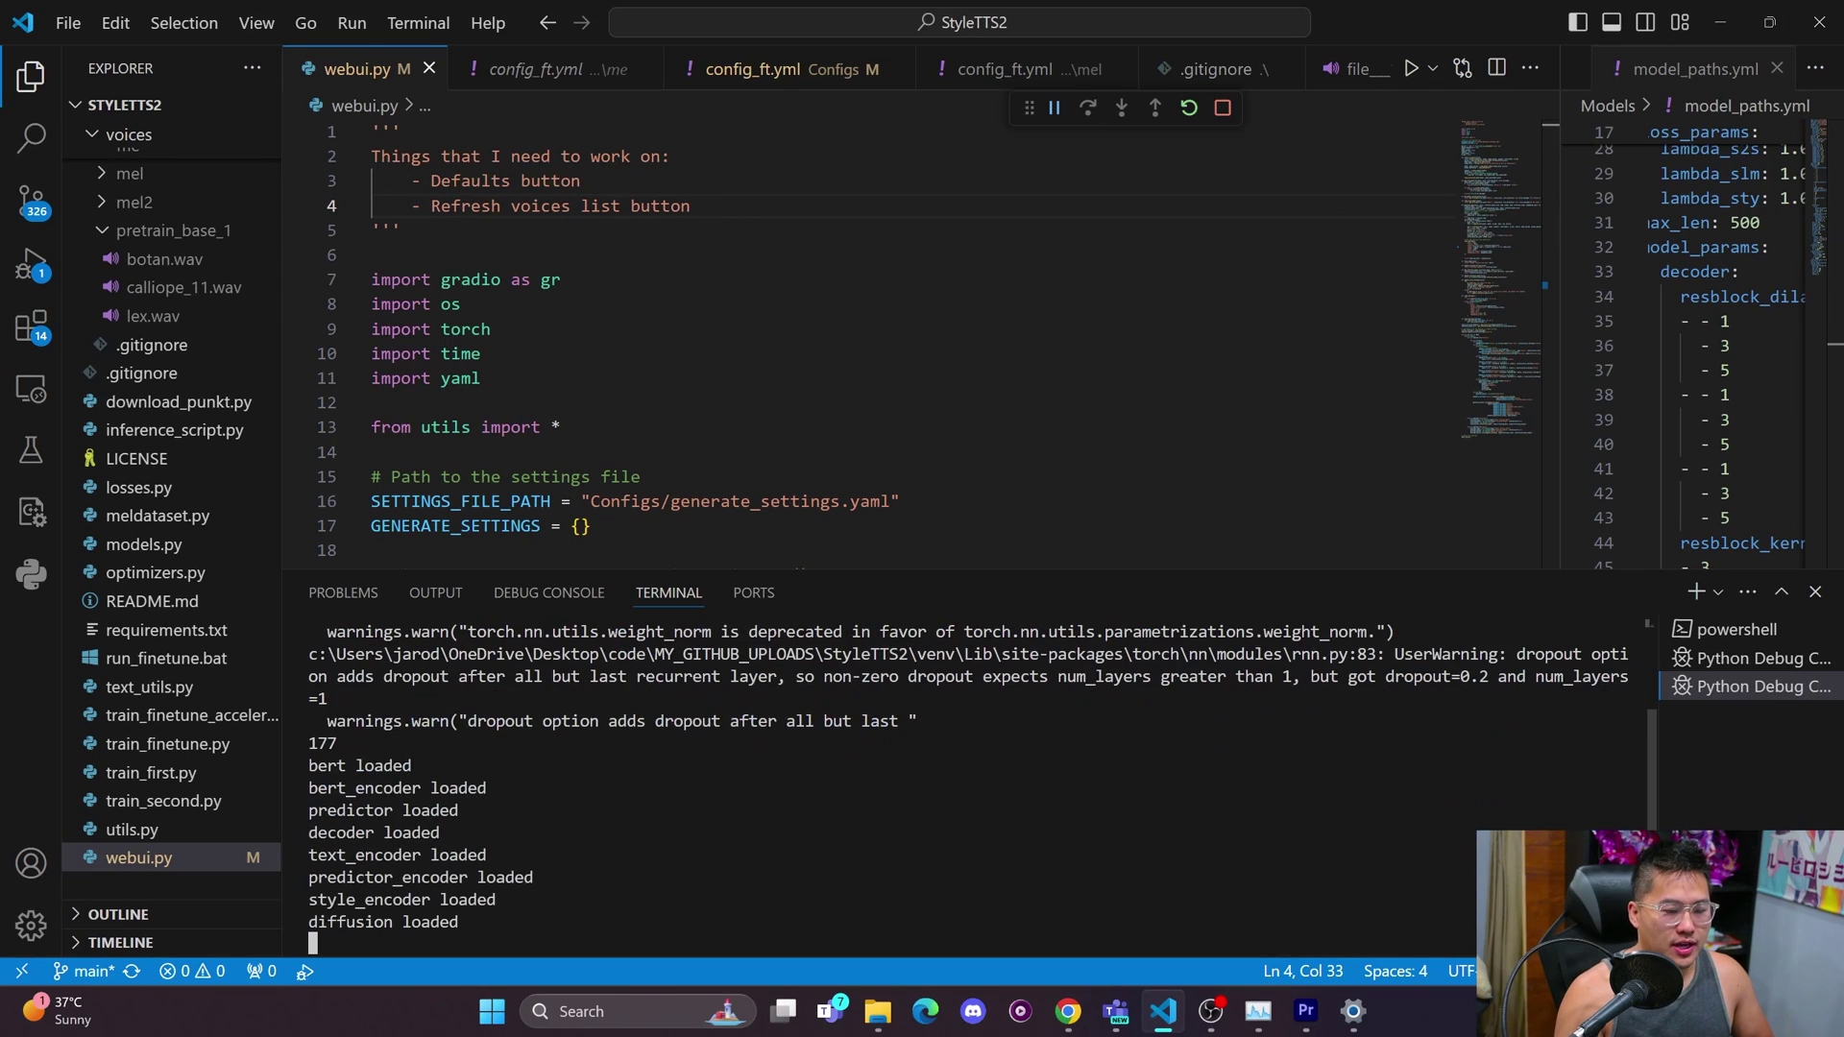
- Open the web UI at 127.0.0.1:7860, close the duplicate tab, and select voice pretrain_base_1
ctrl+click(683, 879)
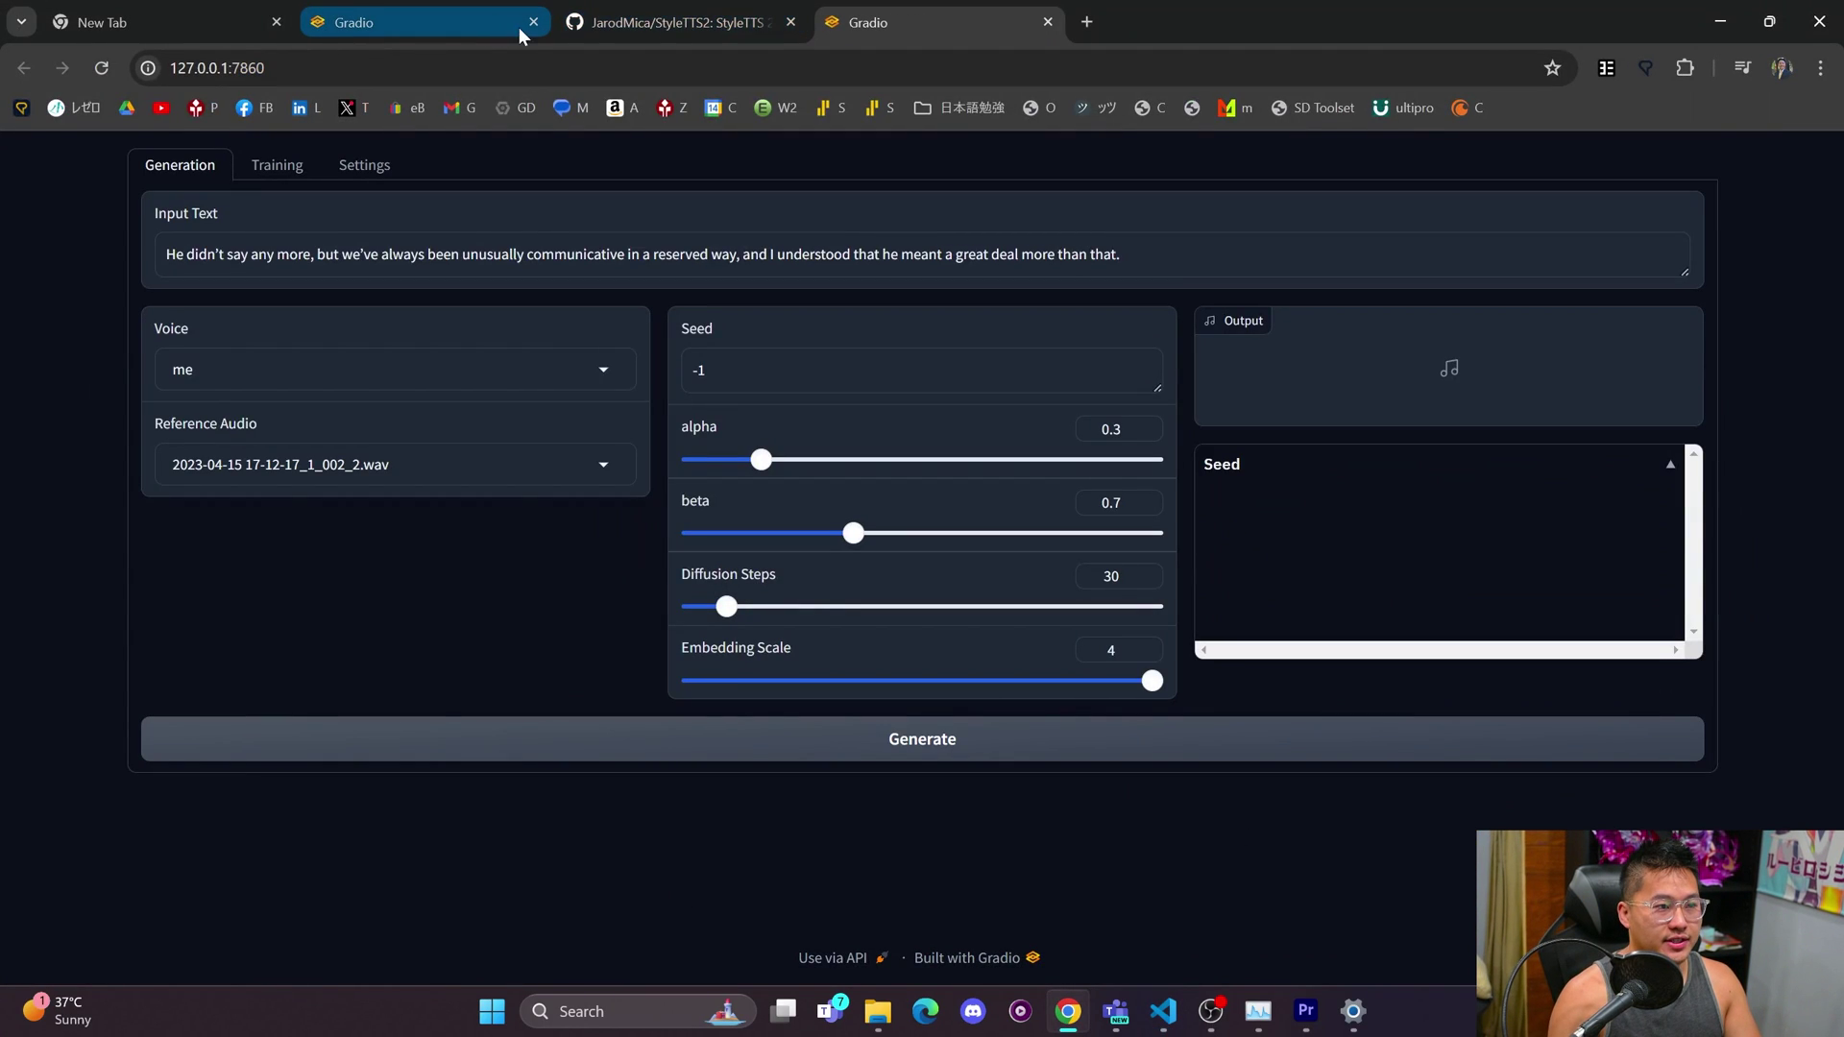
click(533, 22)
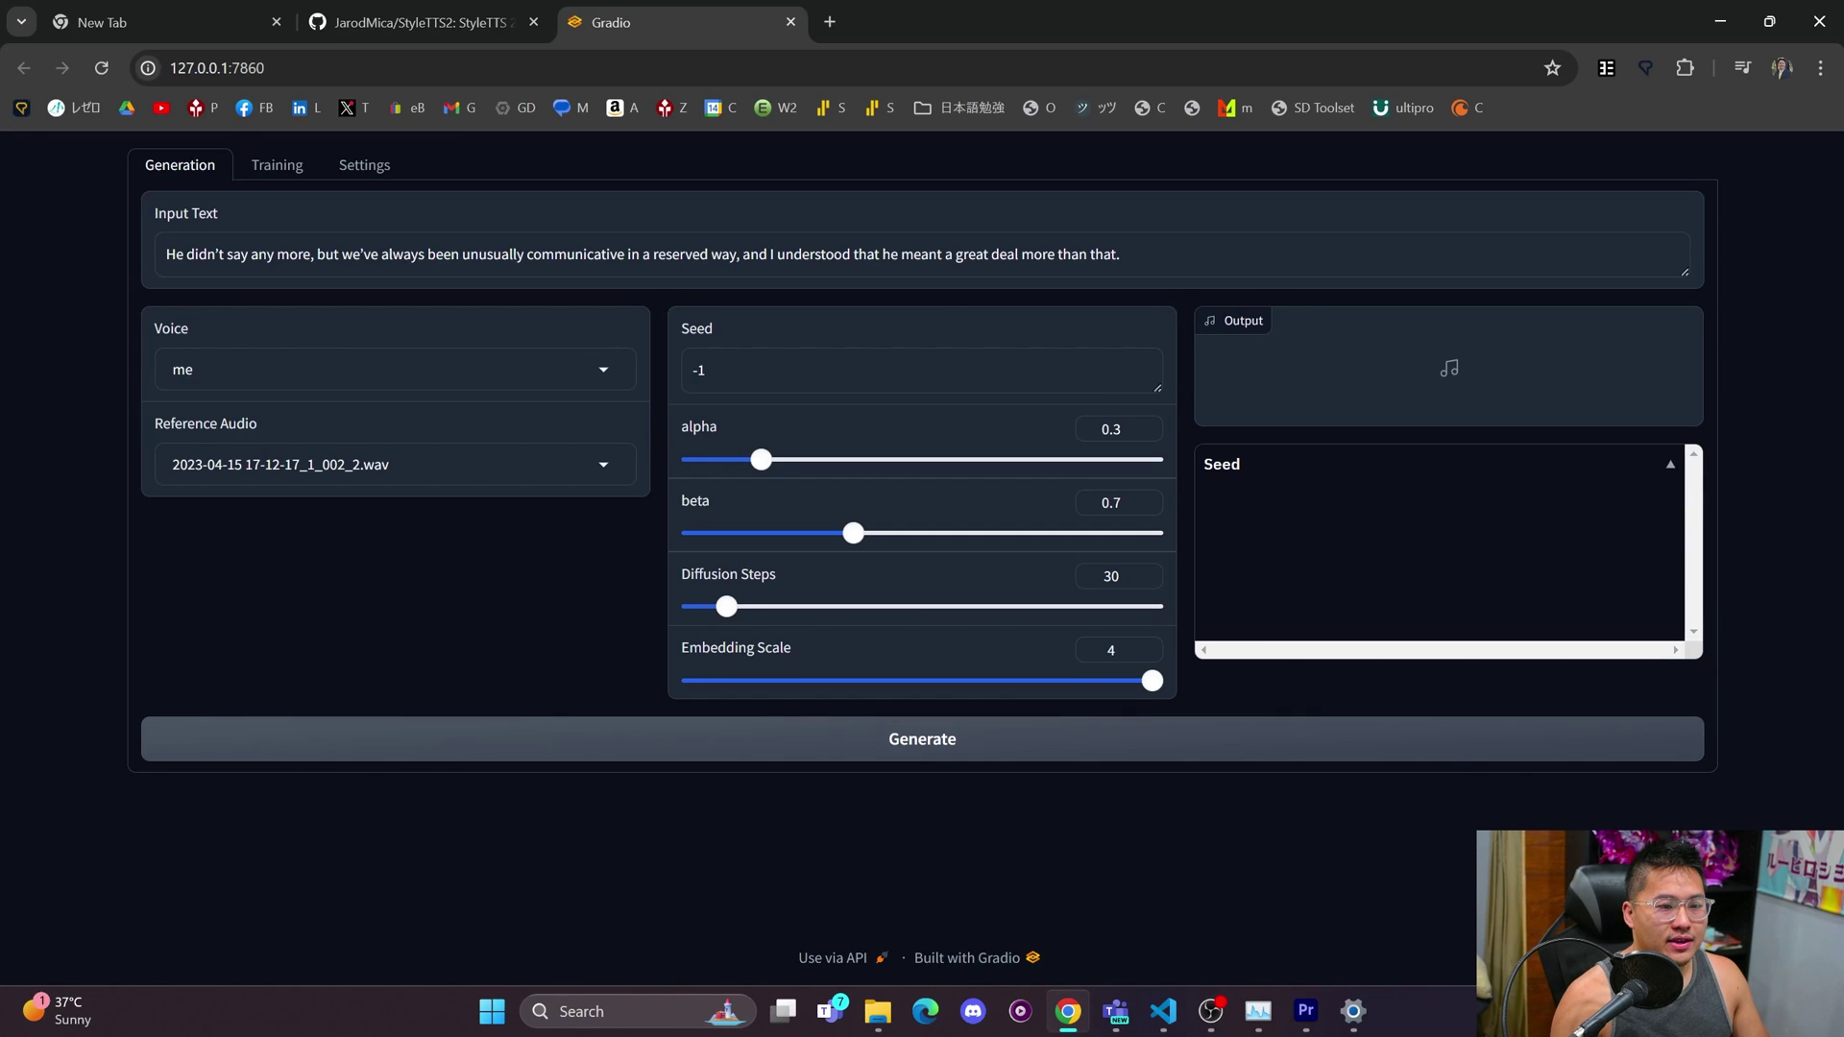
click(193, 368)
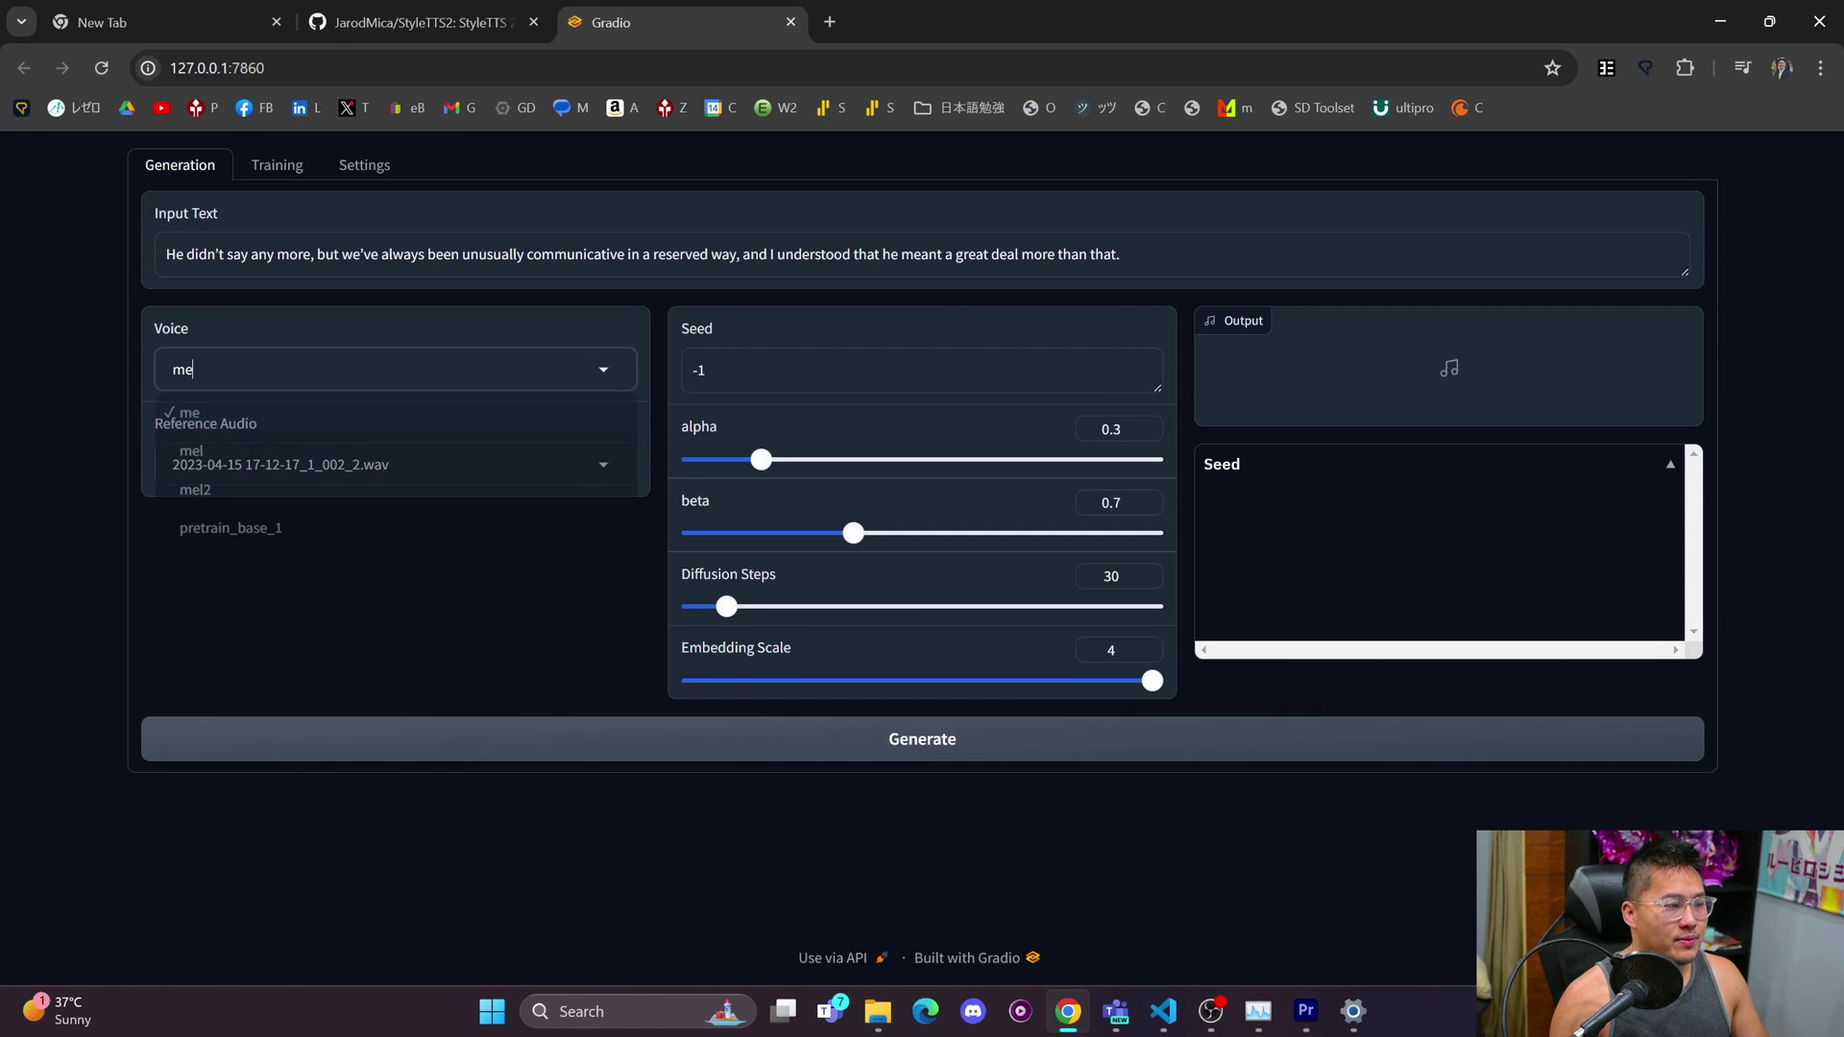
click(308, 416)
click(288, 369)
click(230, 527)
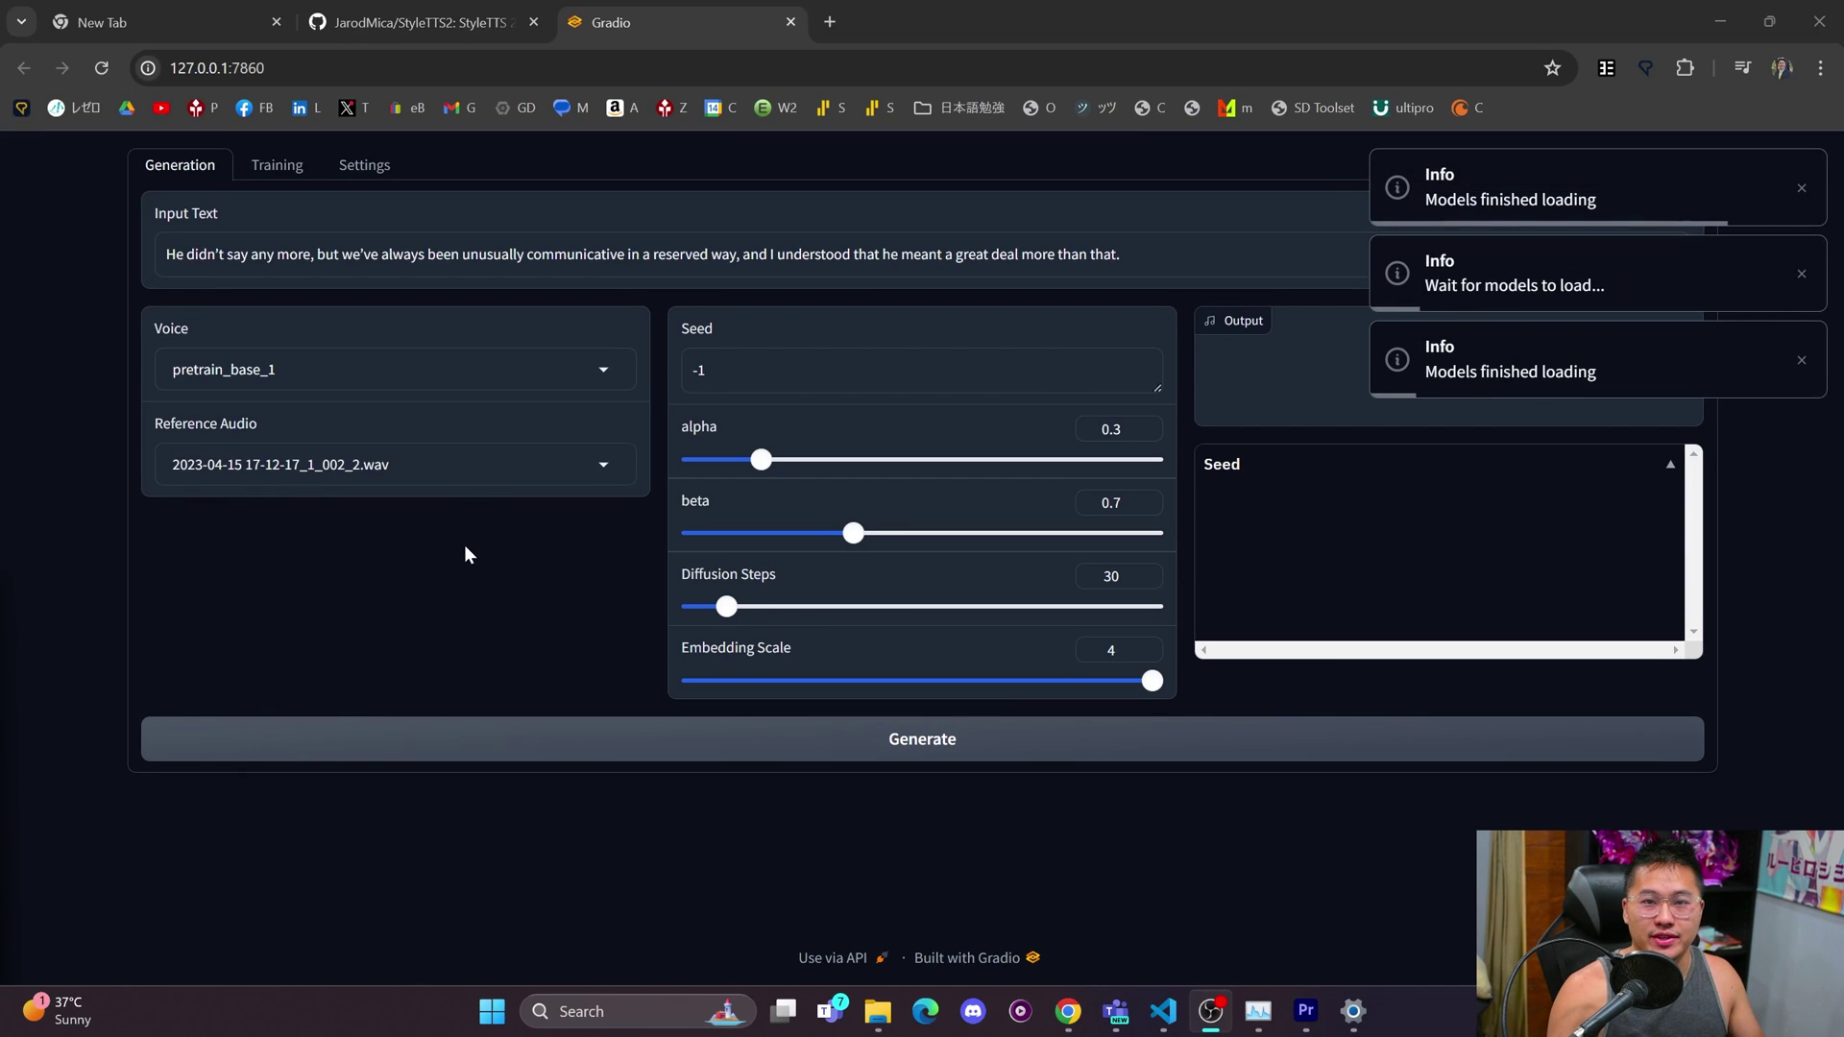
- Generate a clip of the sentence with pretrain_base_1 and the 2023-04-15 reference audio
click(297, 469)
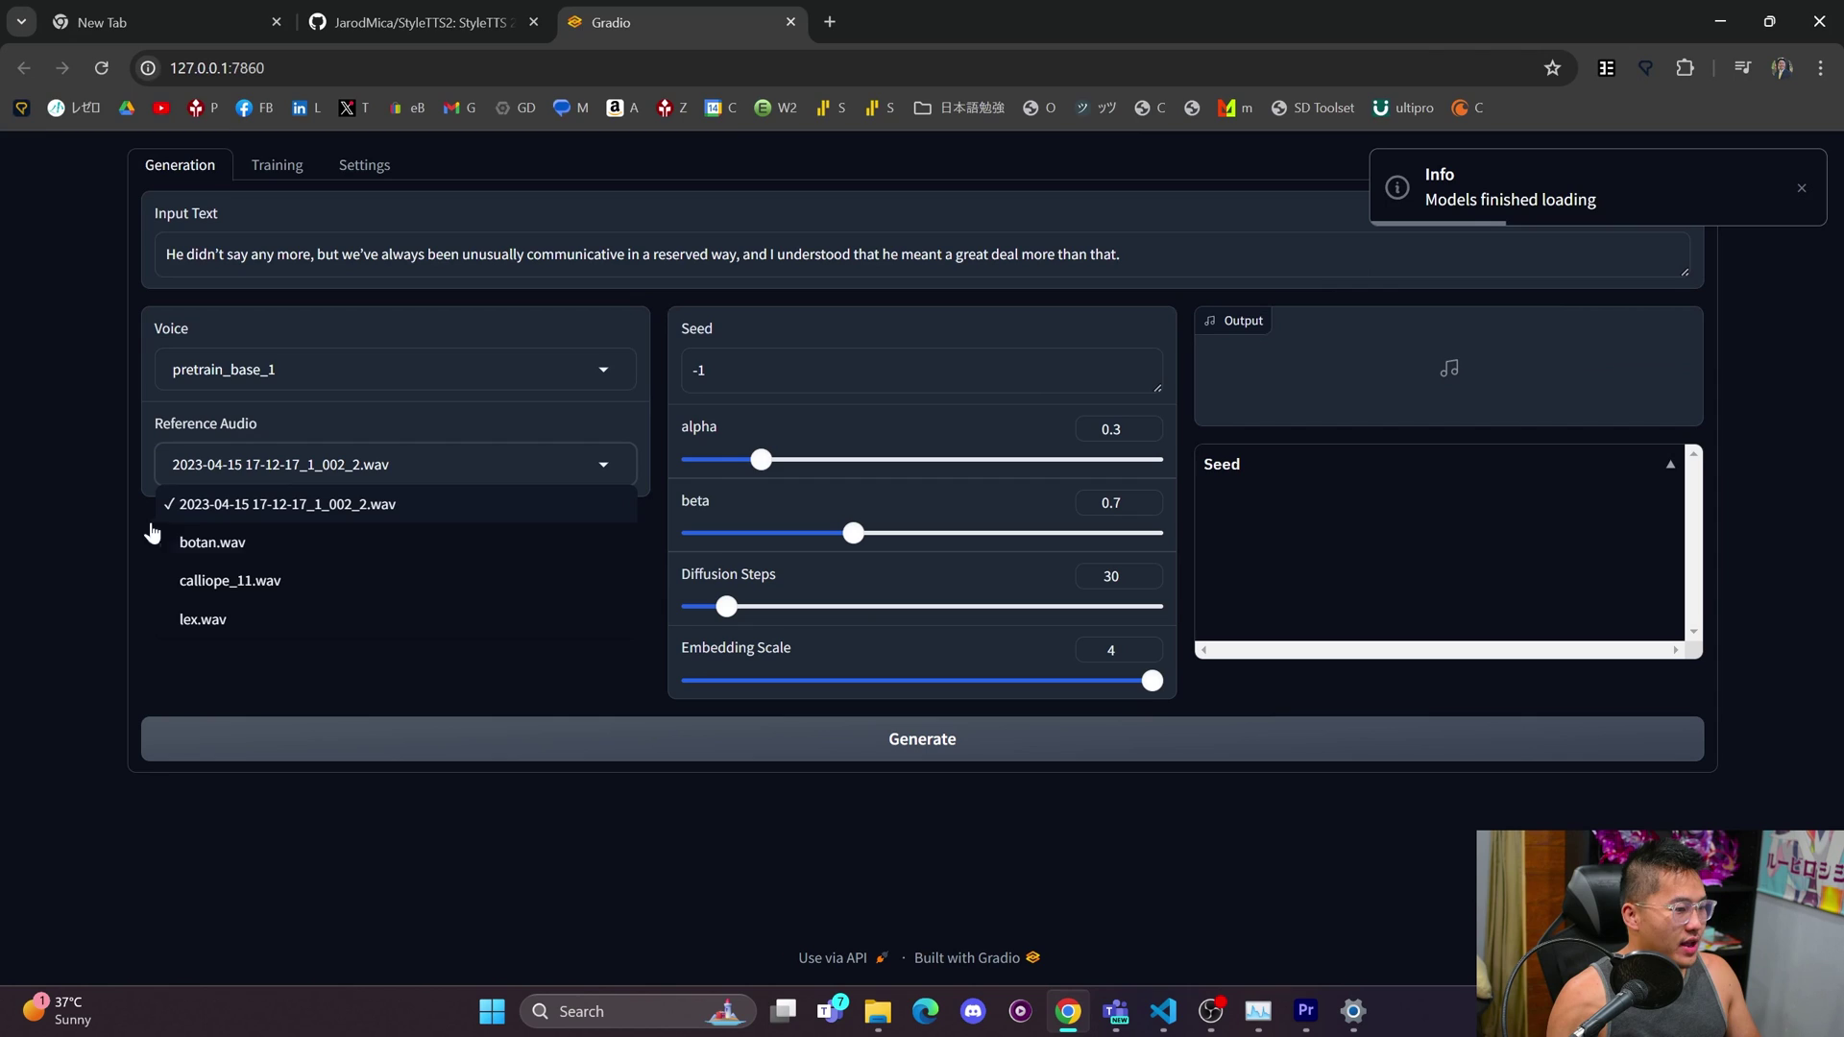
click(413, 505)
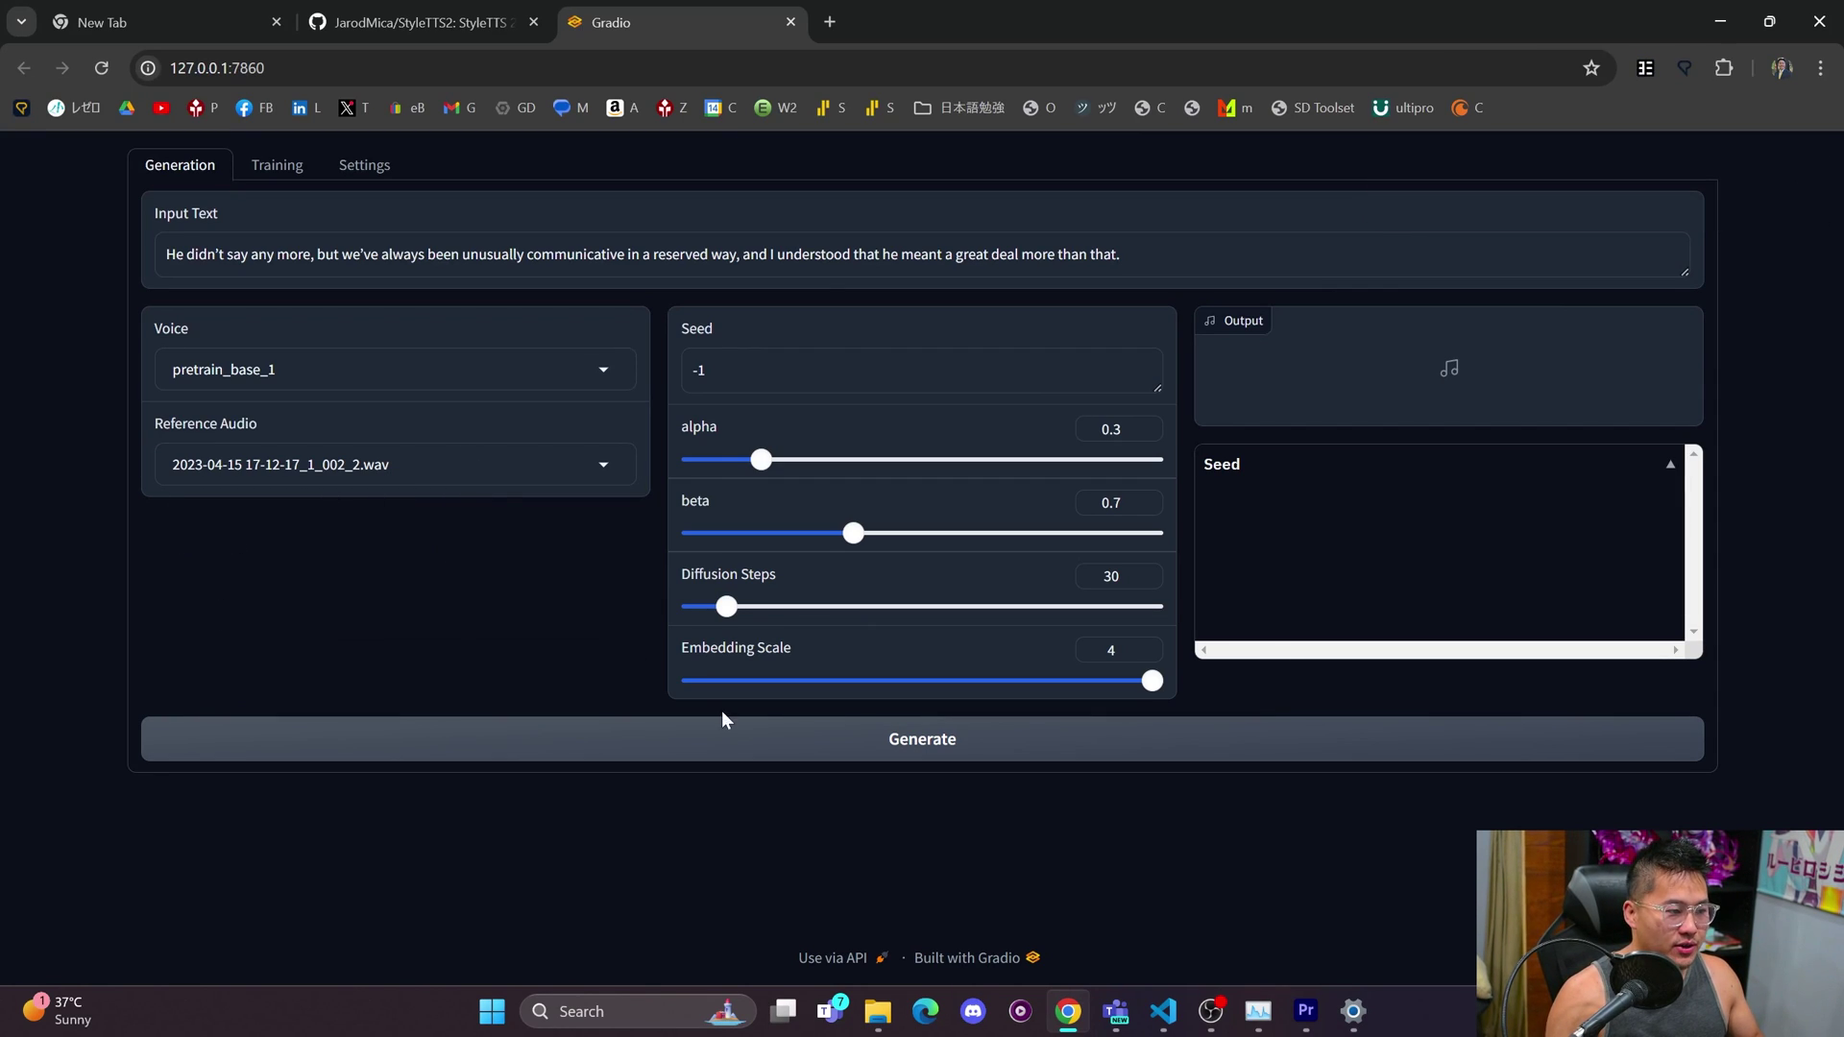
click(897, 753)
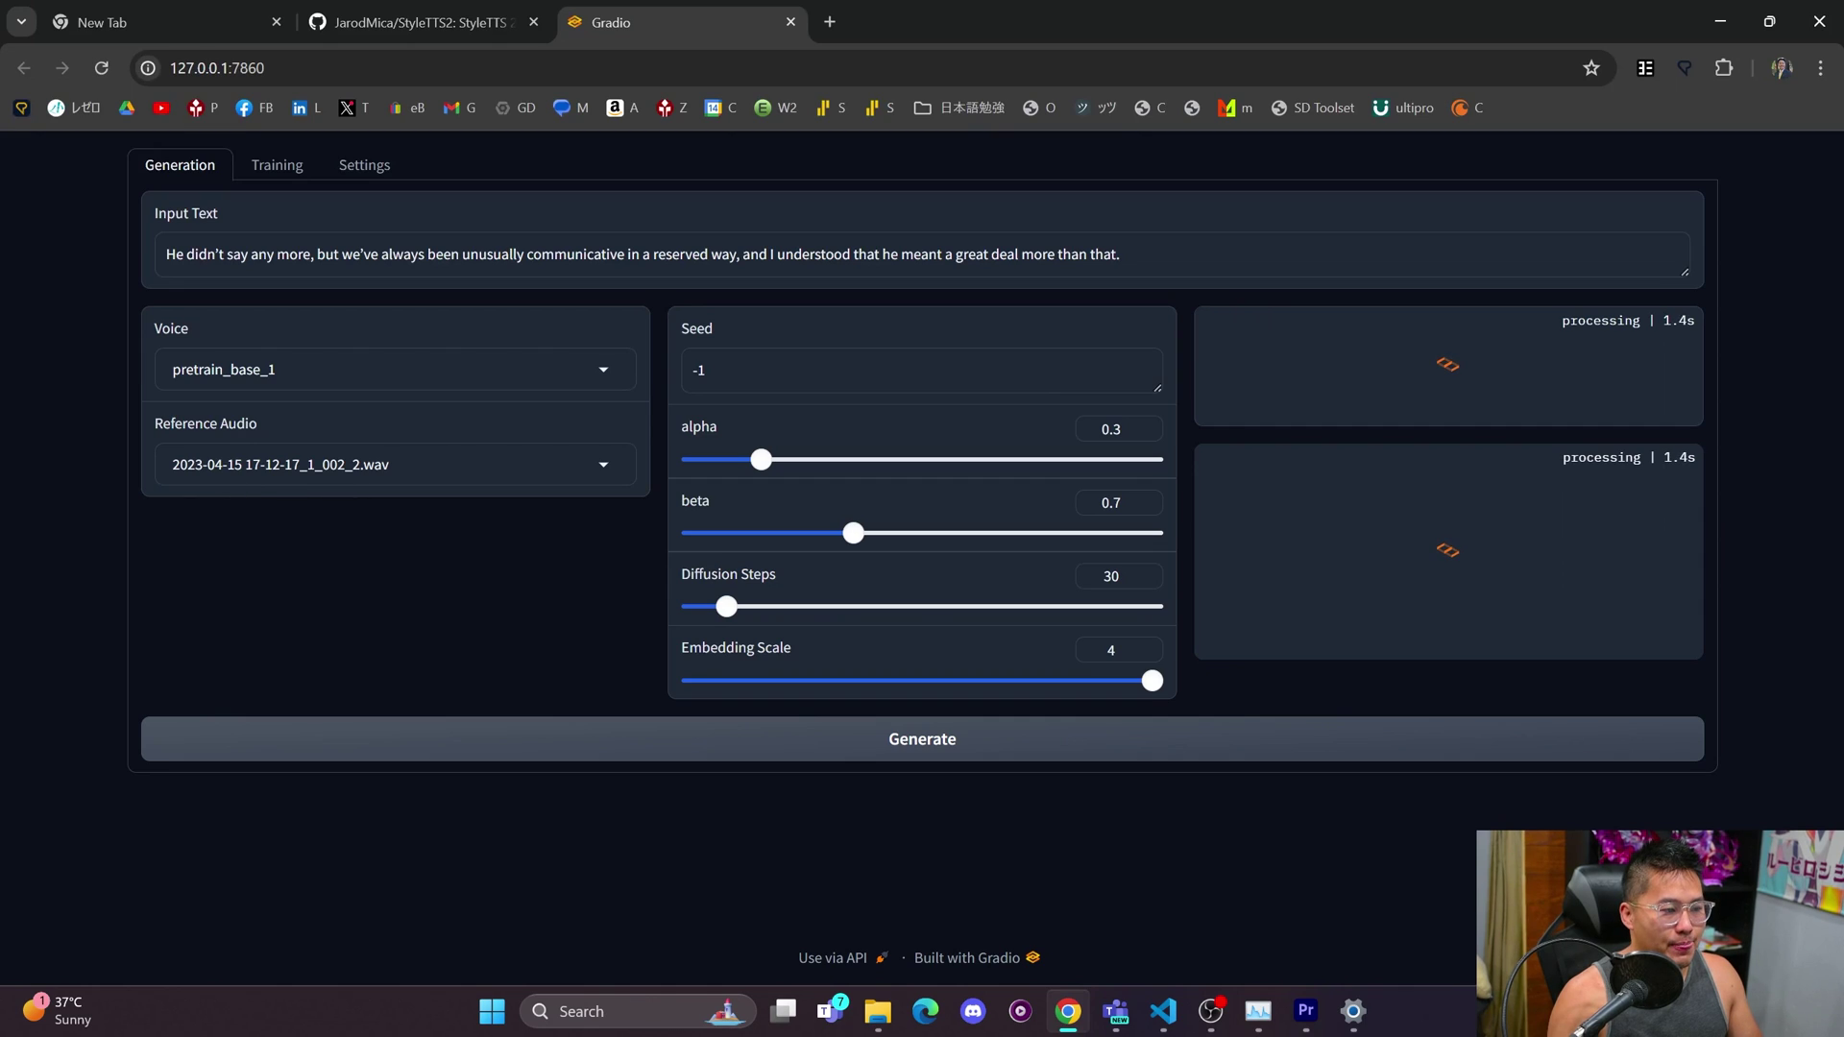
click(158, 481)
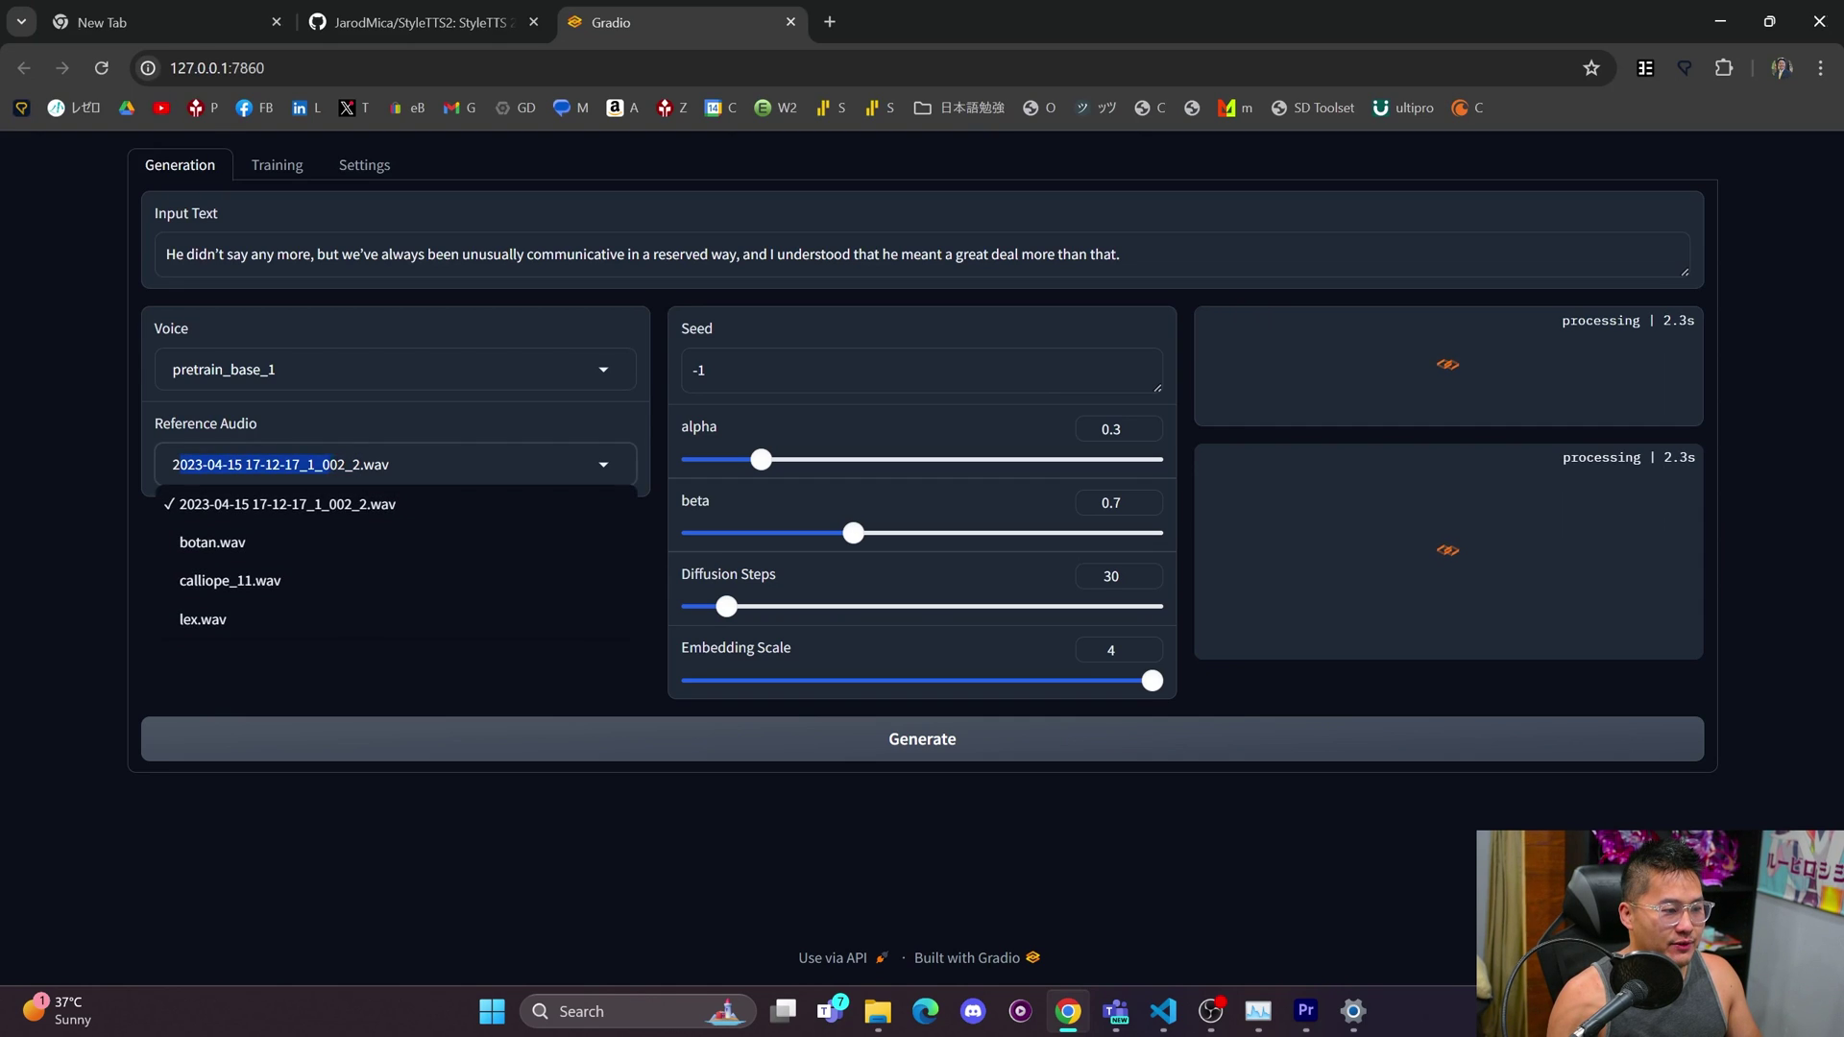
click(158, 480)
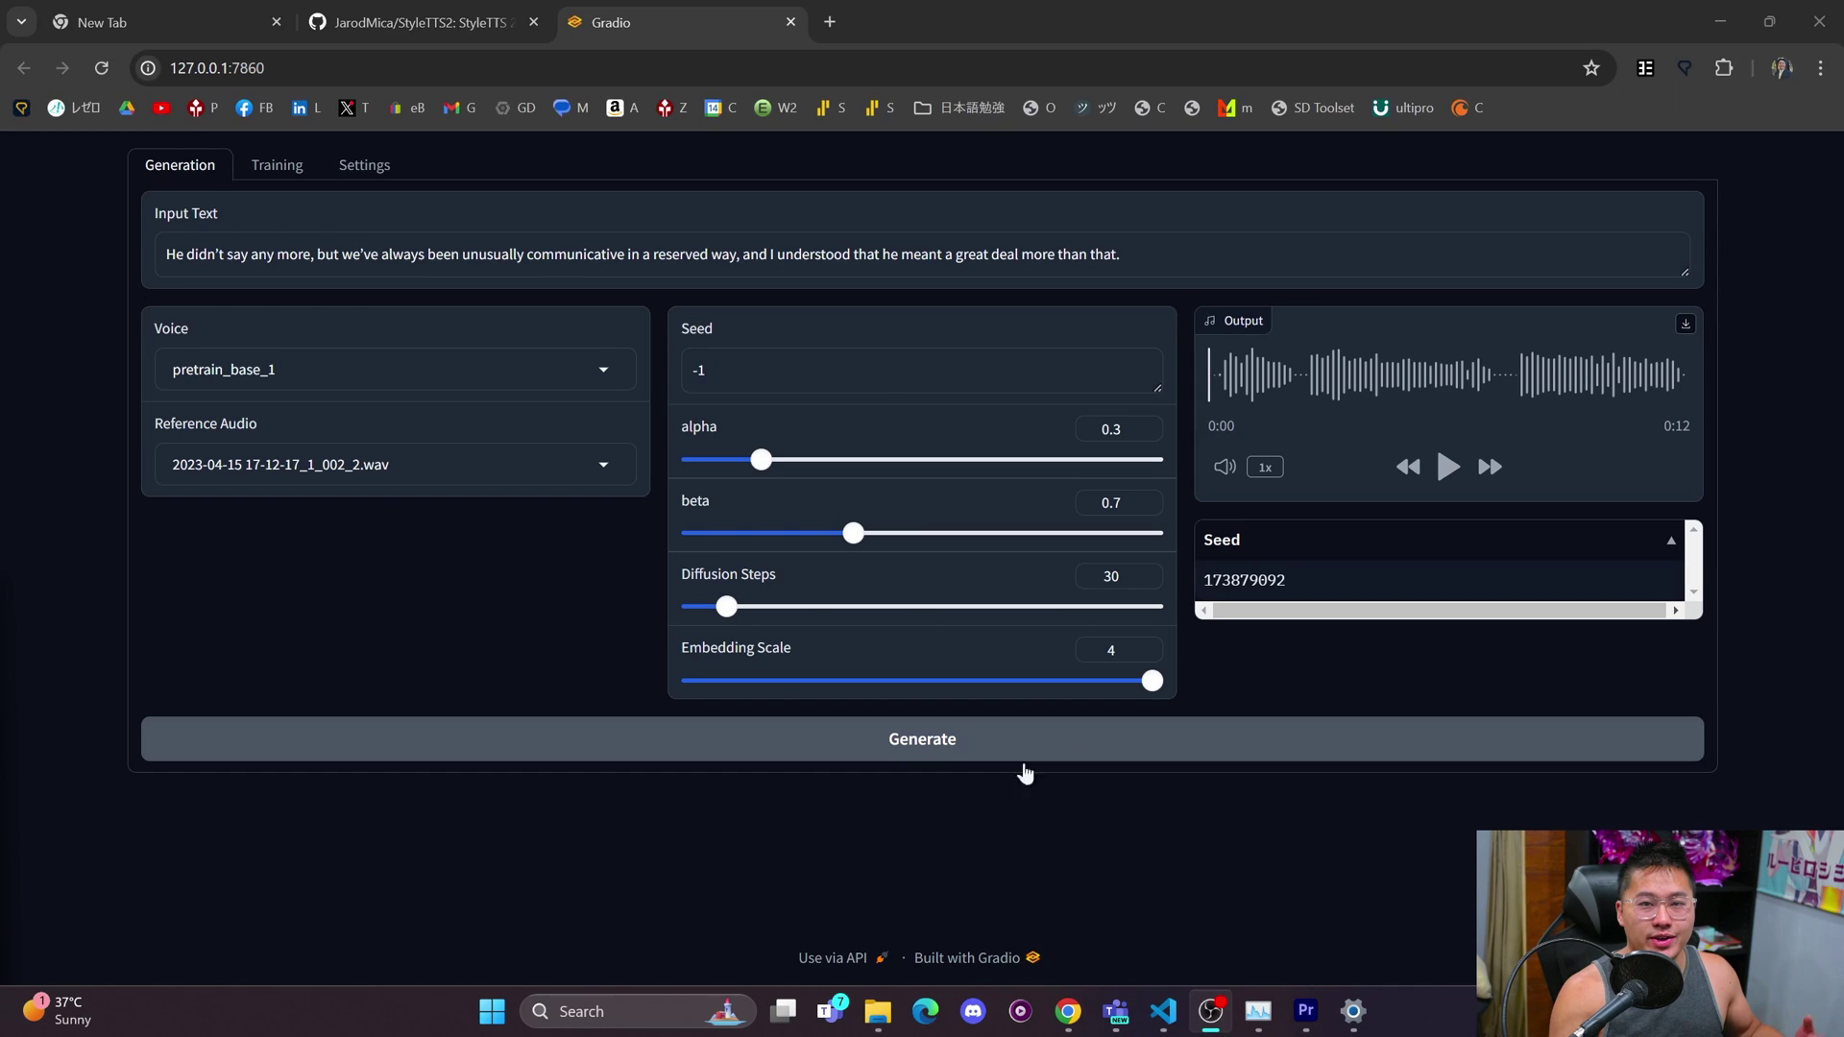
- Check the synthesis output in VS Code, regenerate the clip, and play it back
click(1163, 1010)
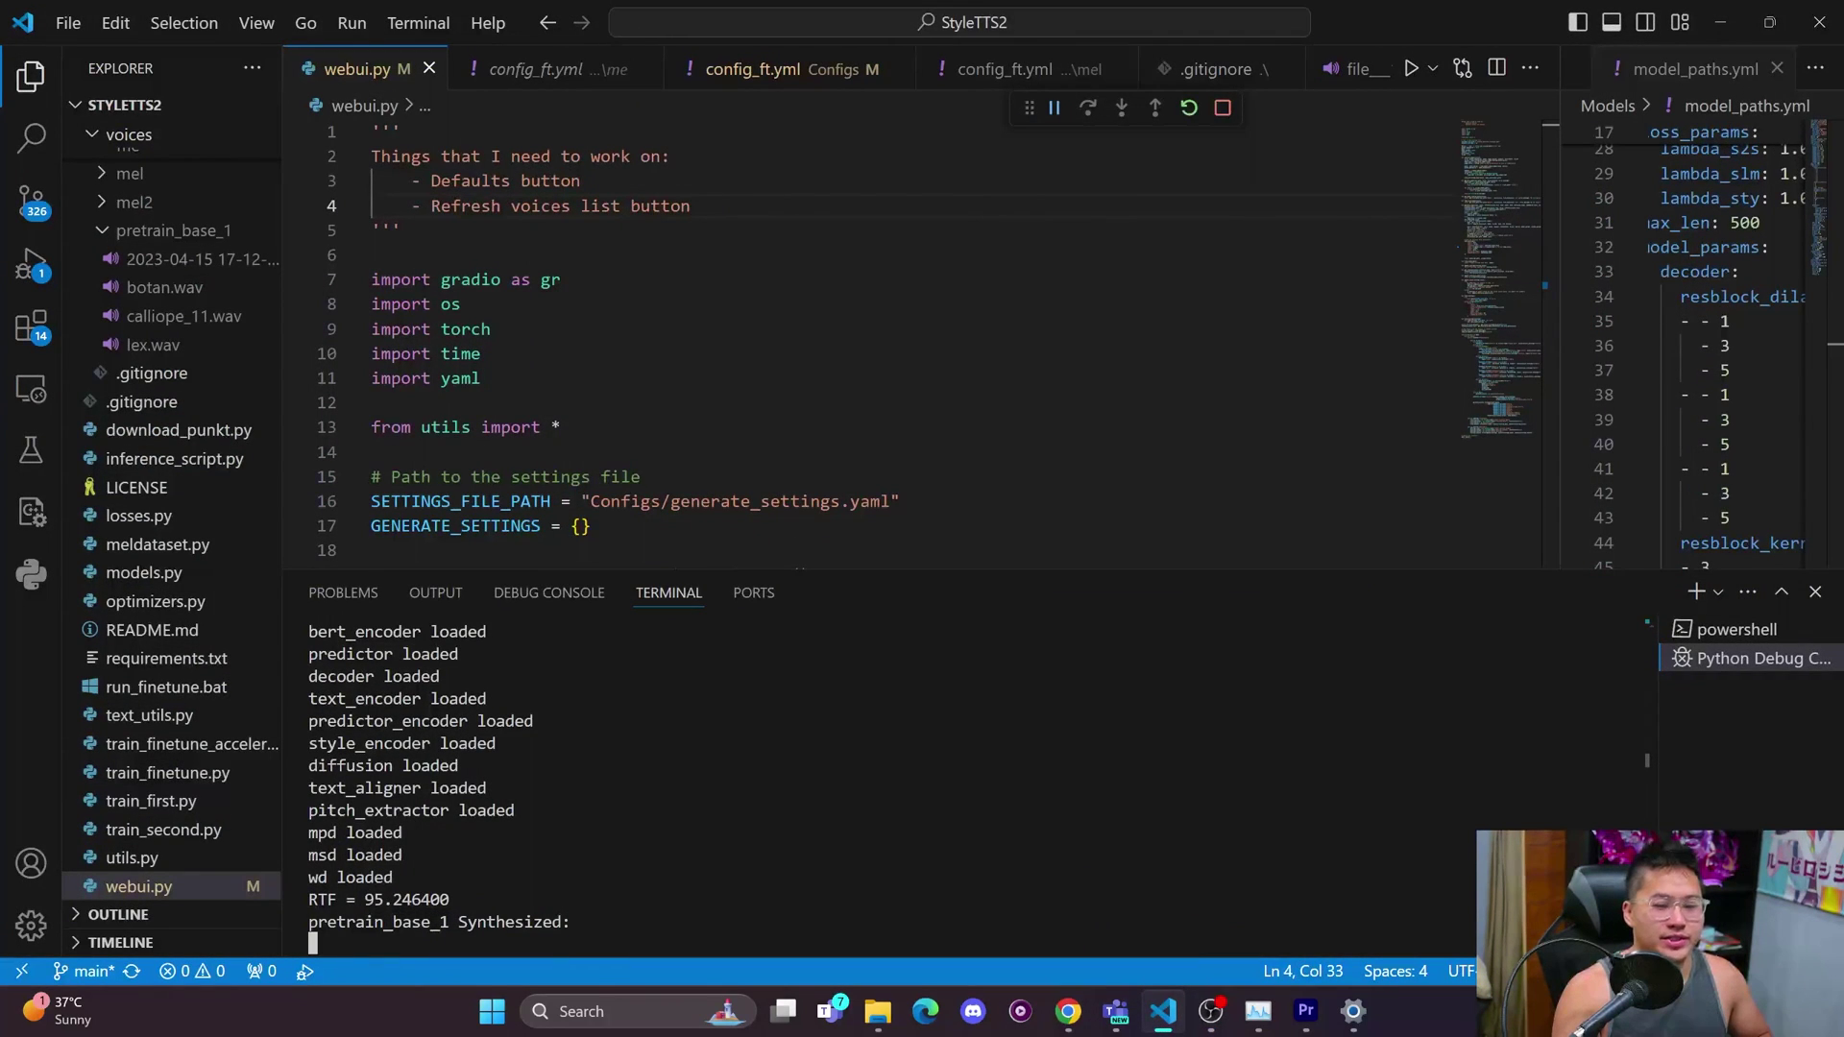
mouse_move(1068, 1011)
click(1239, 903)
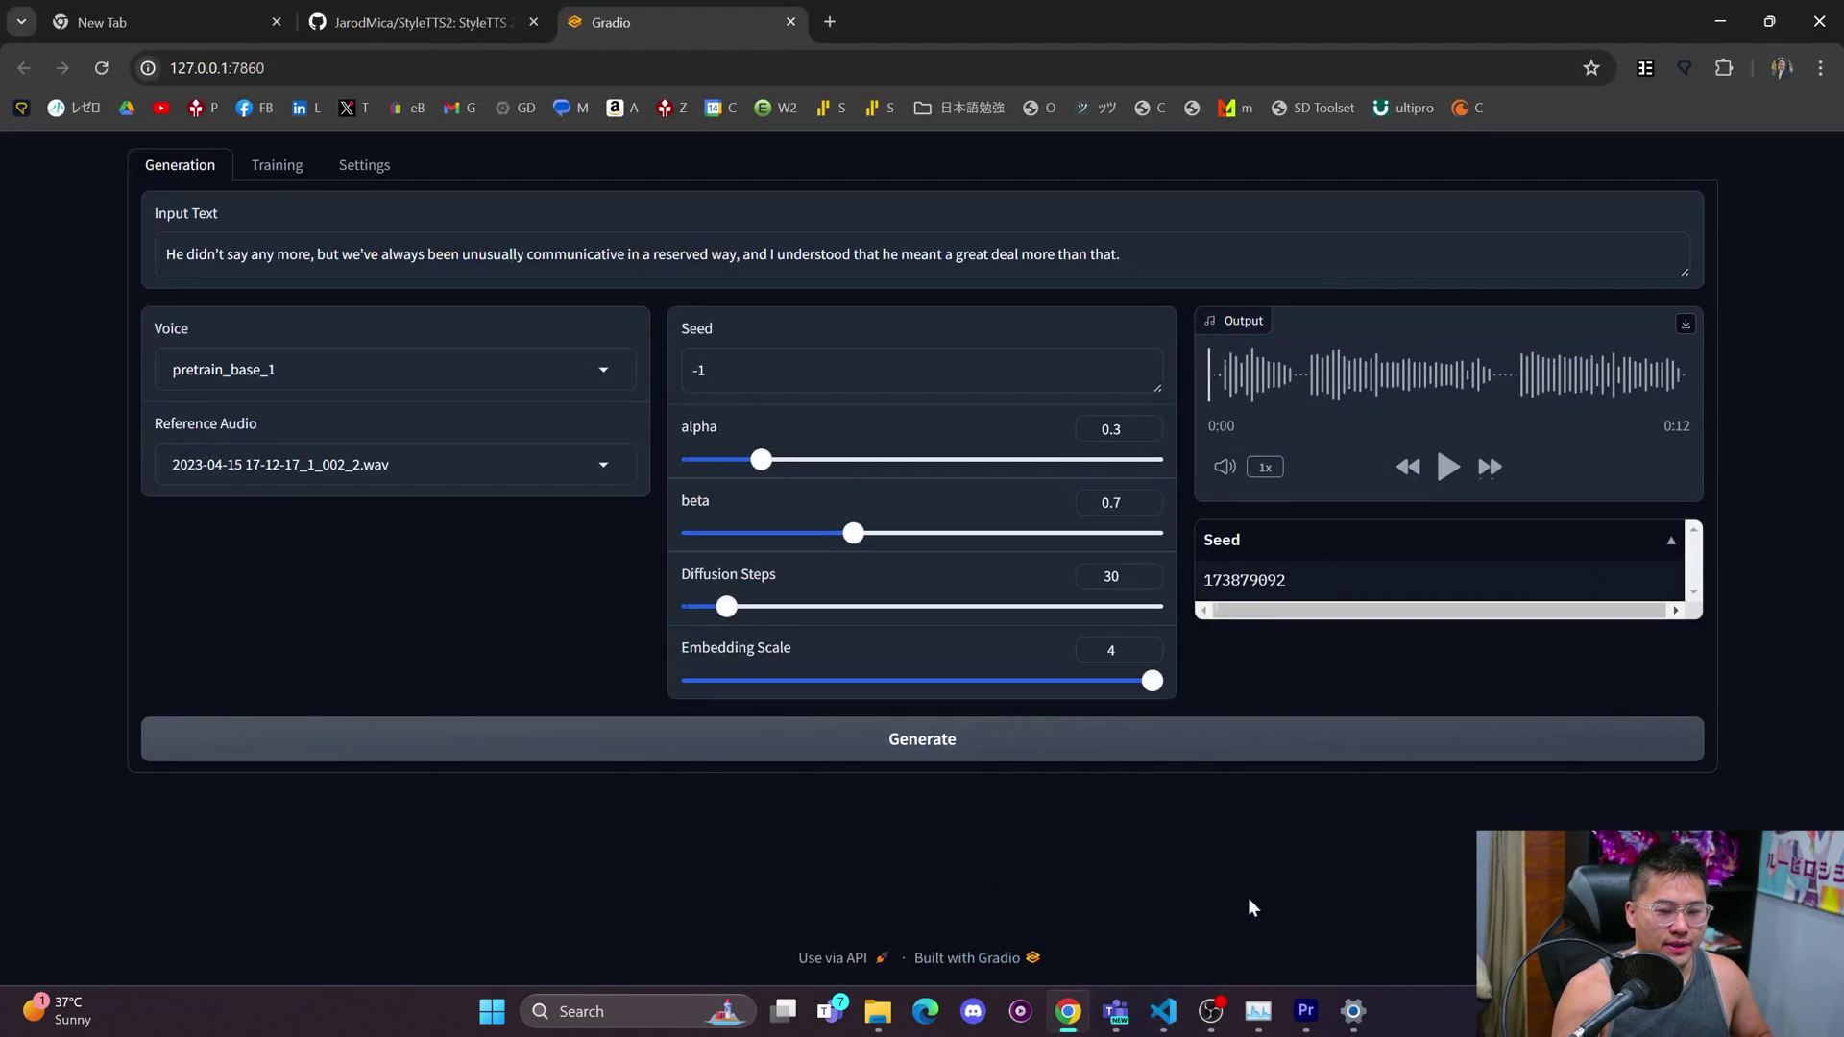
click(1160, 743)
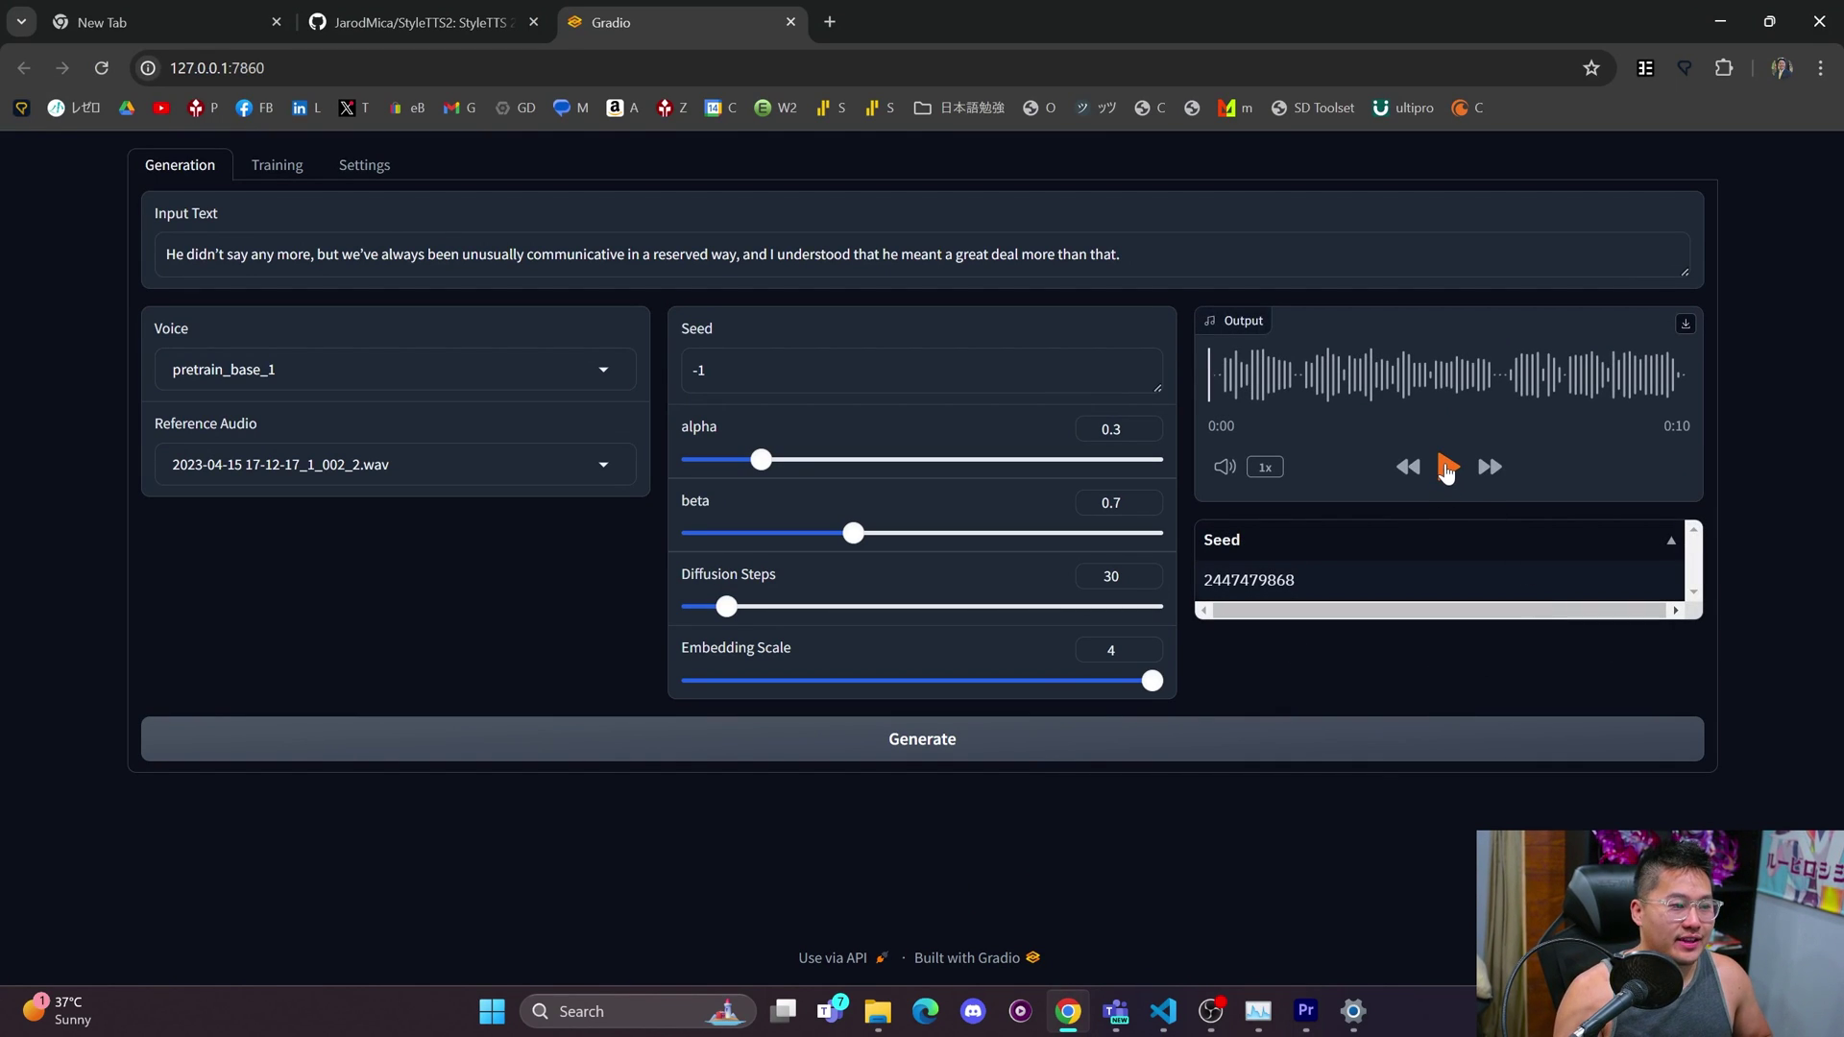
click(1447, 468)
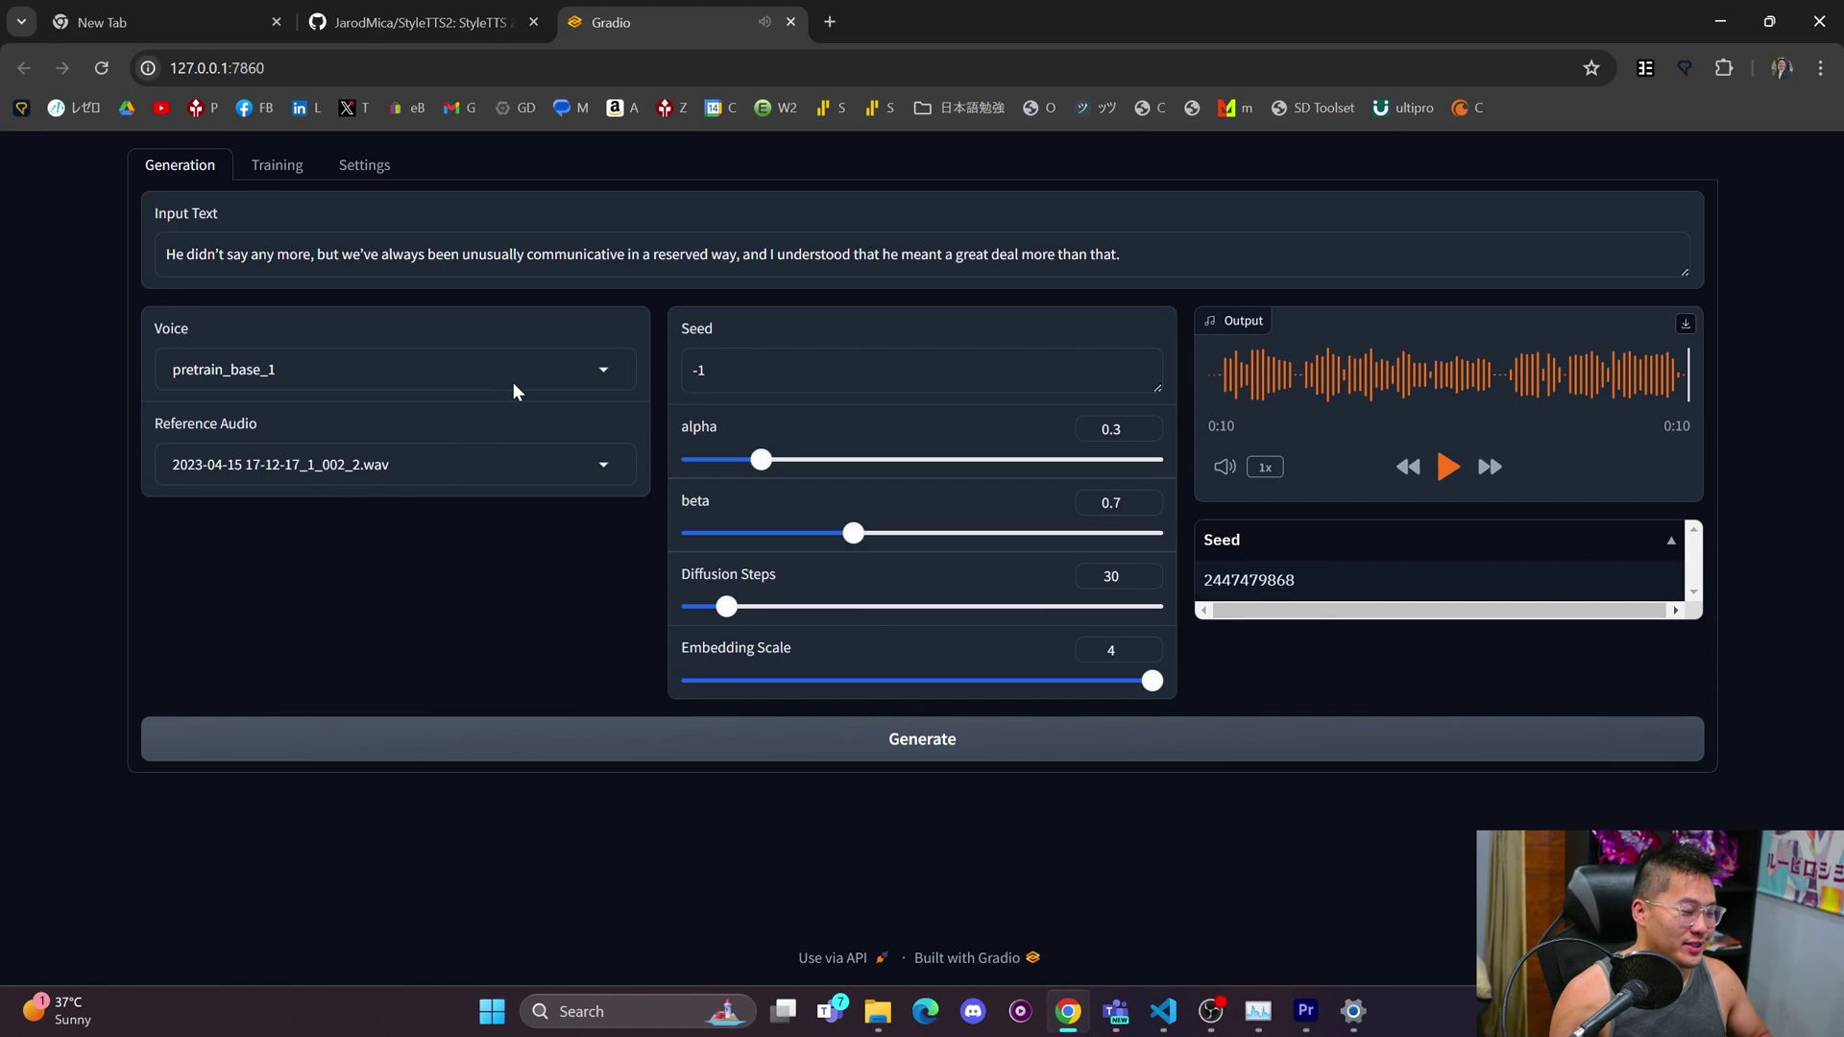
- Generate an 11-second clip with lex.wav as reference audio and play it through
click(355, 465)
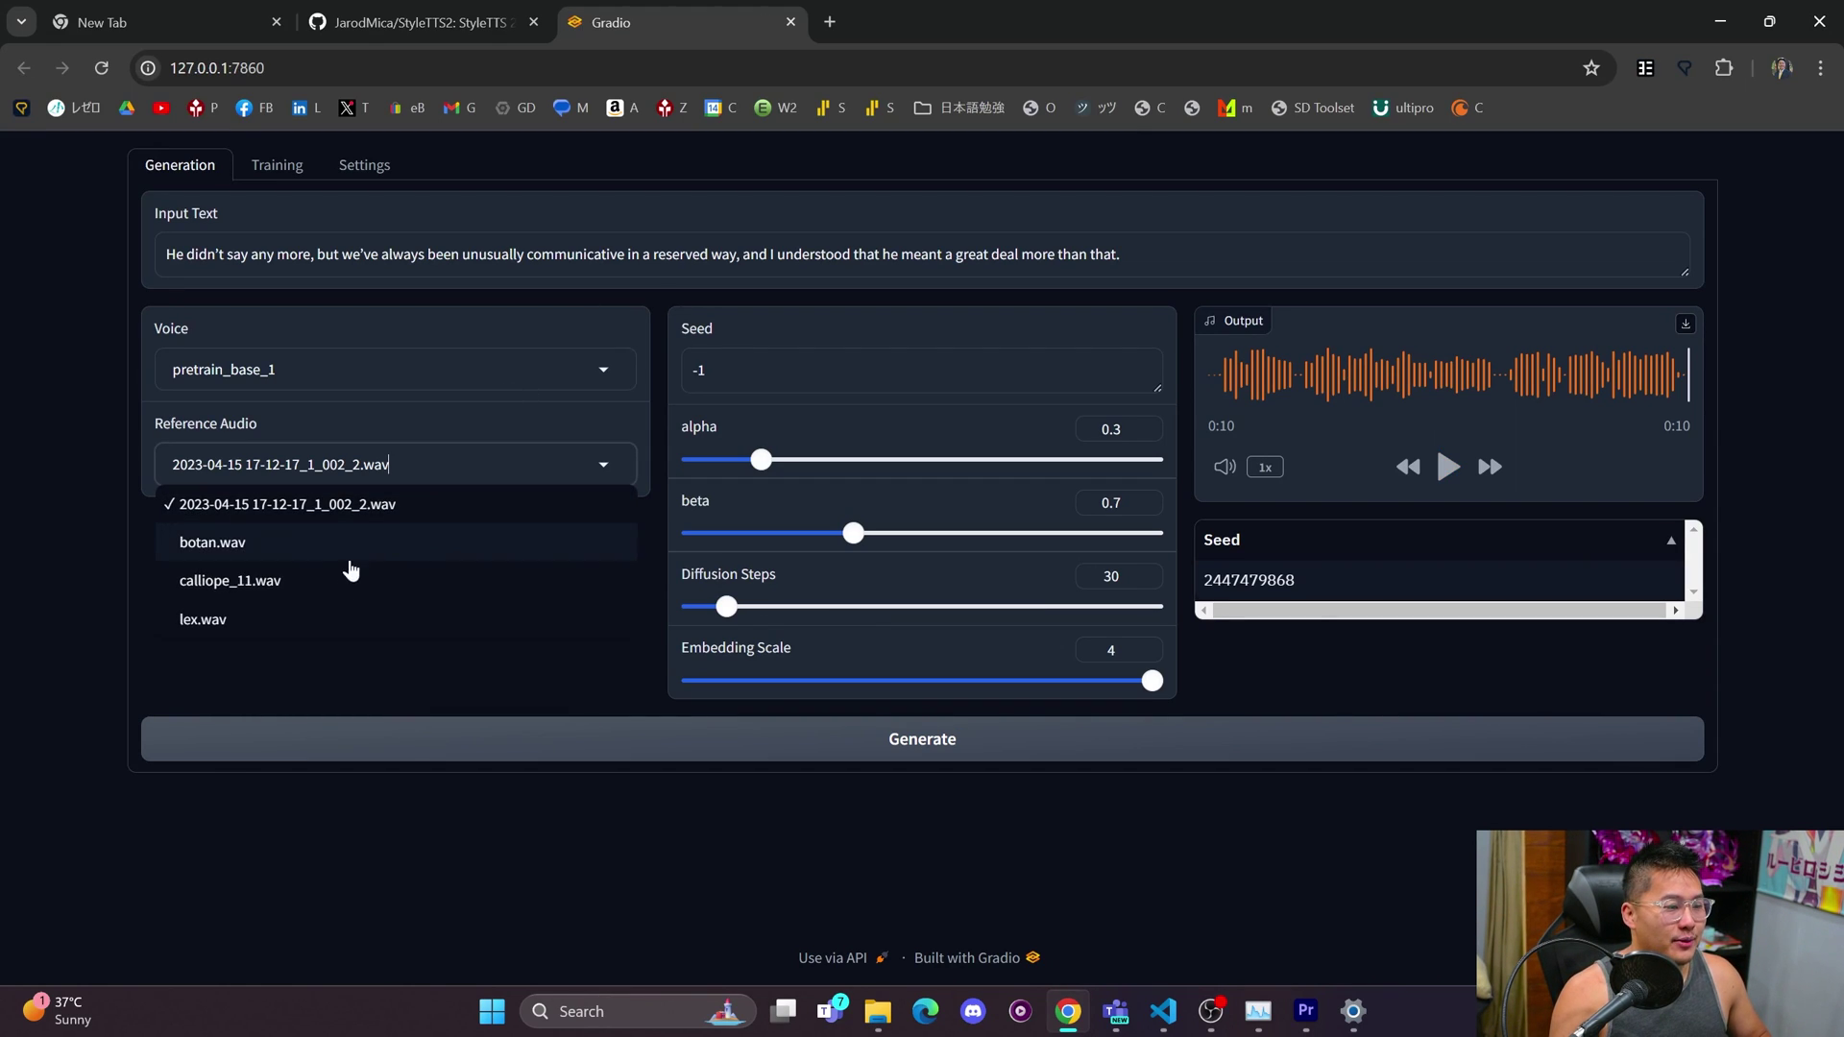
click(337, 618)
click(1585, 754)
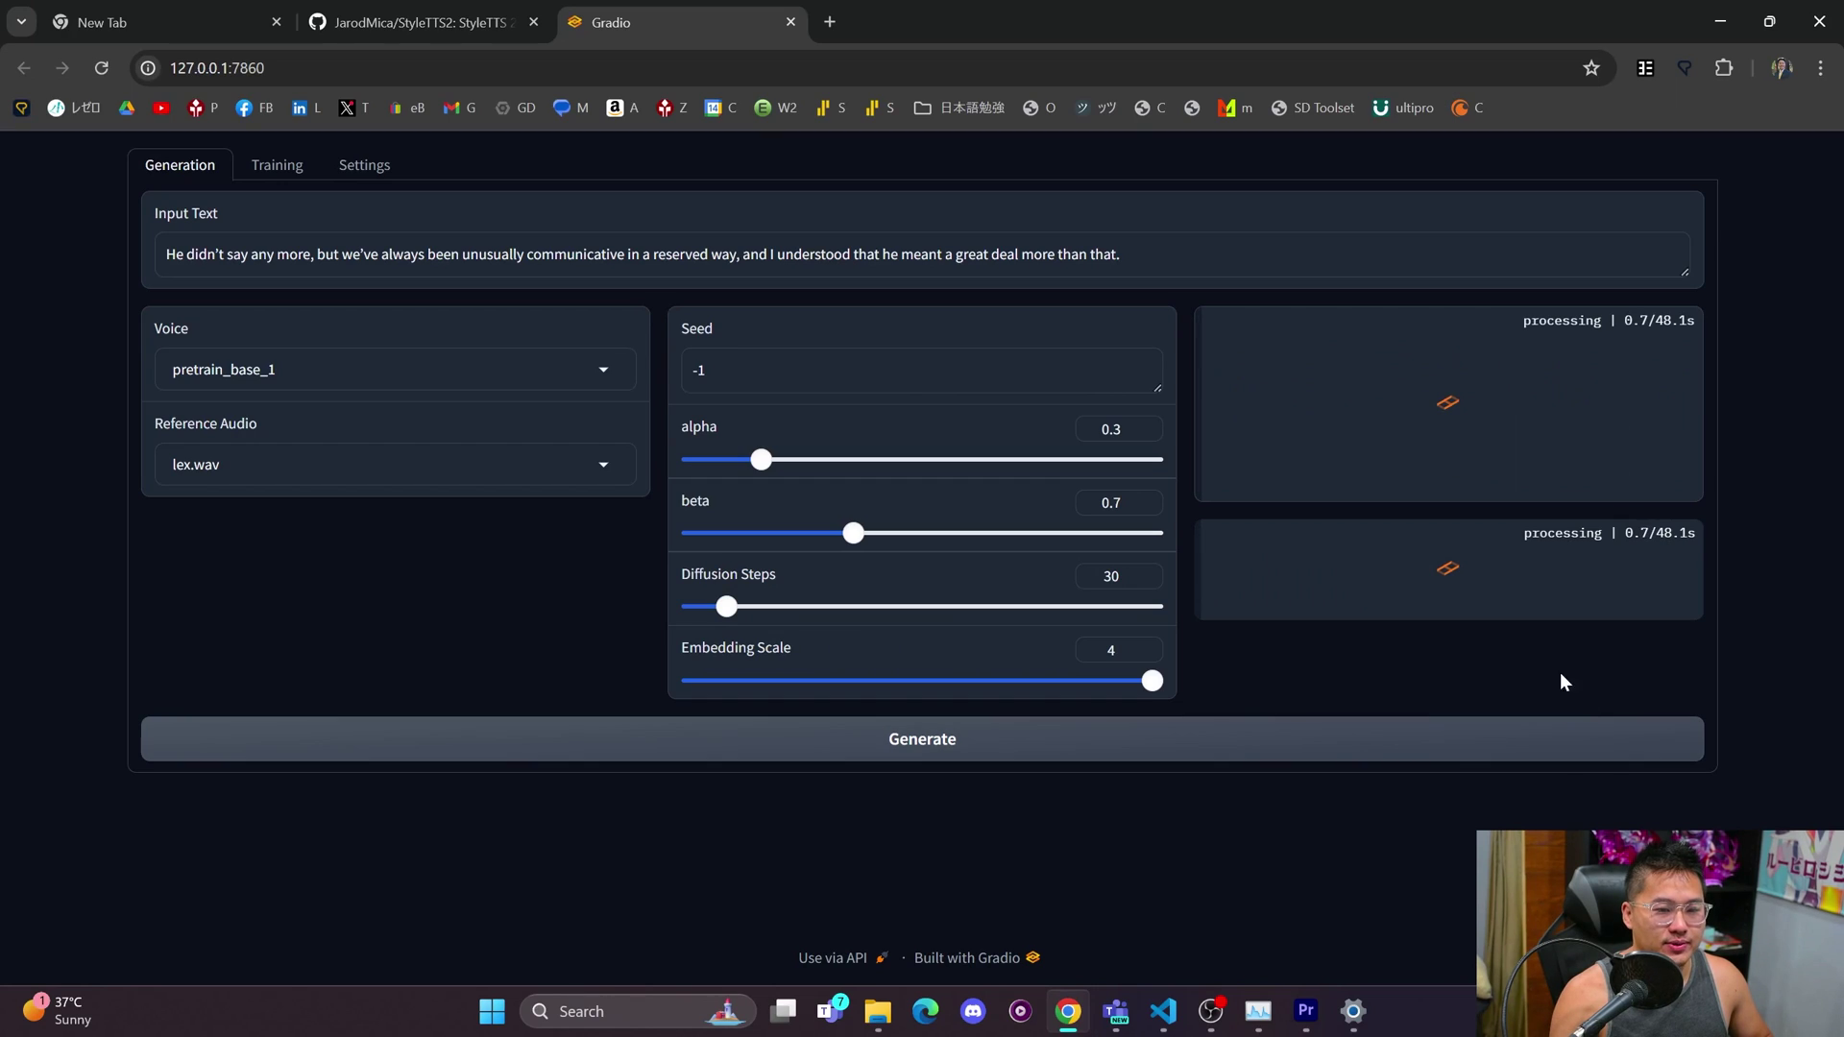
click(1447, 469)
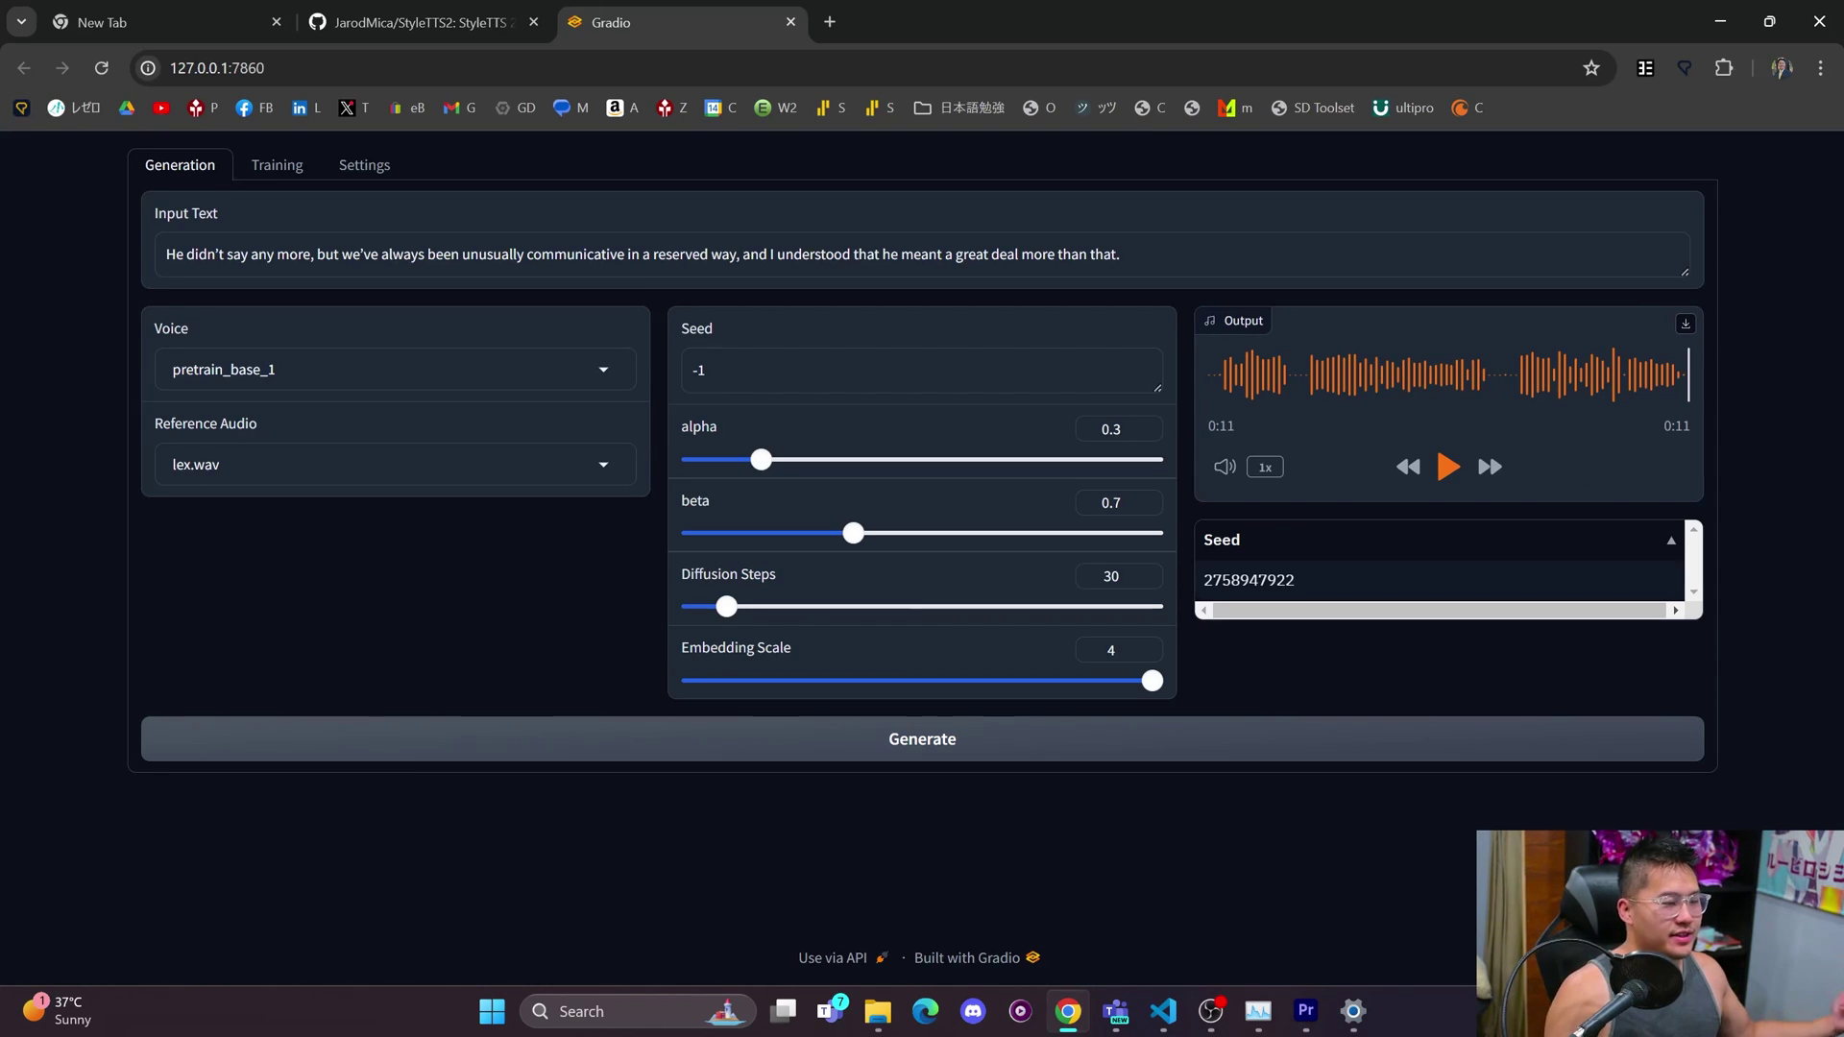
click(277, 370)
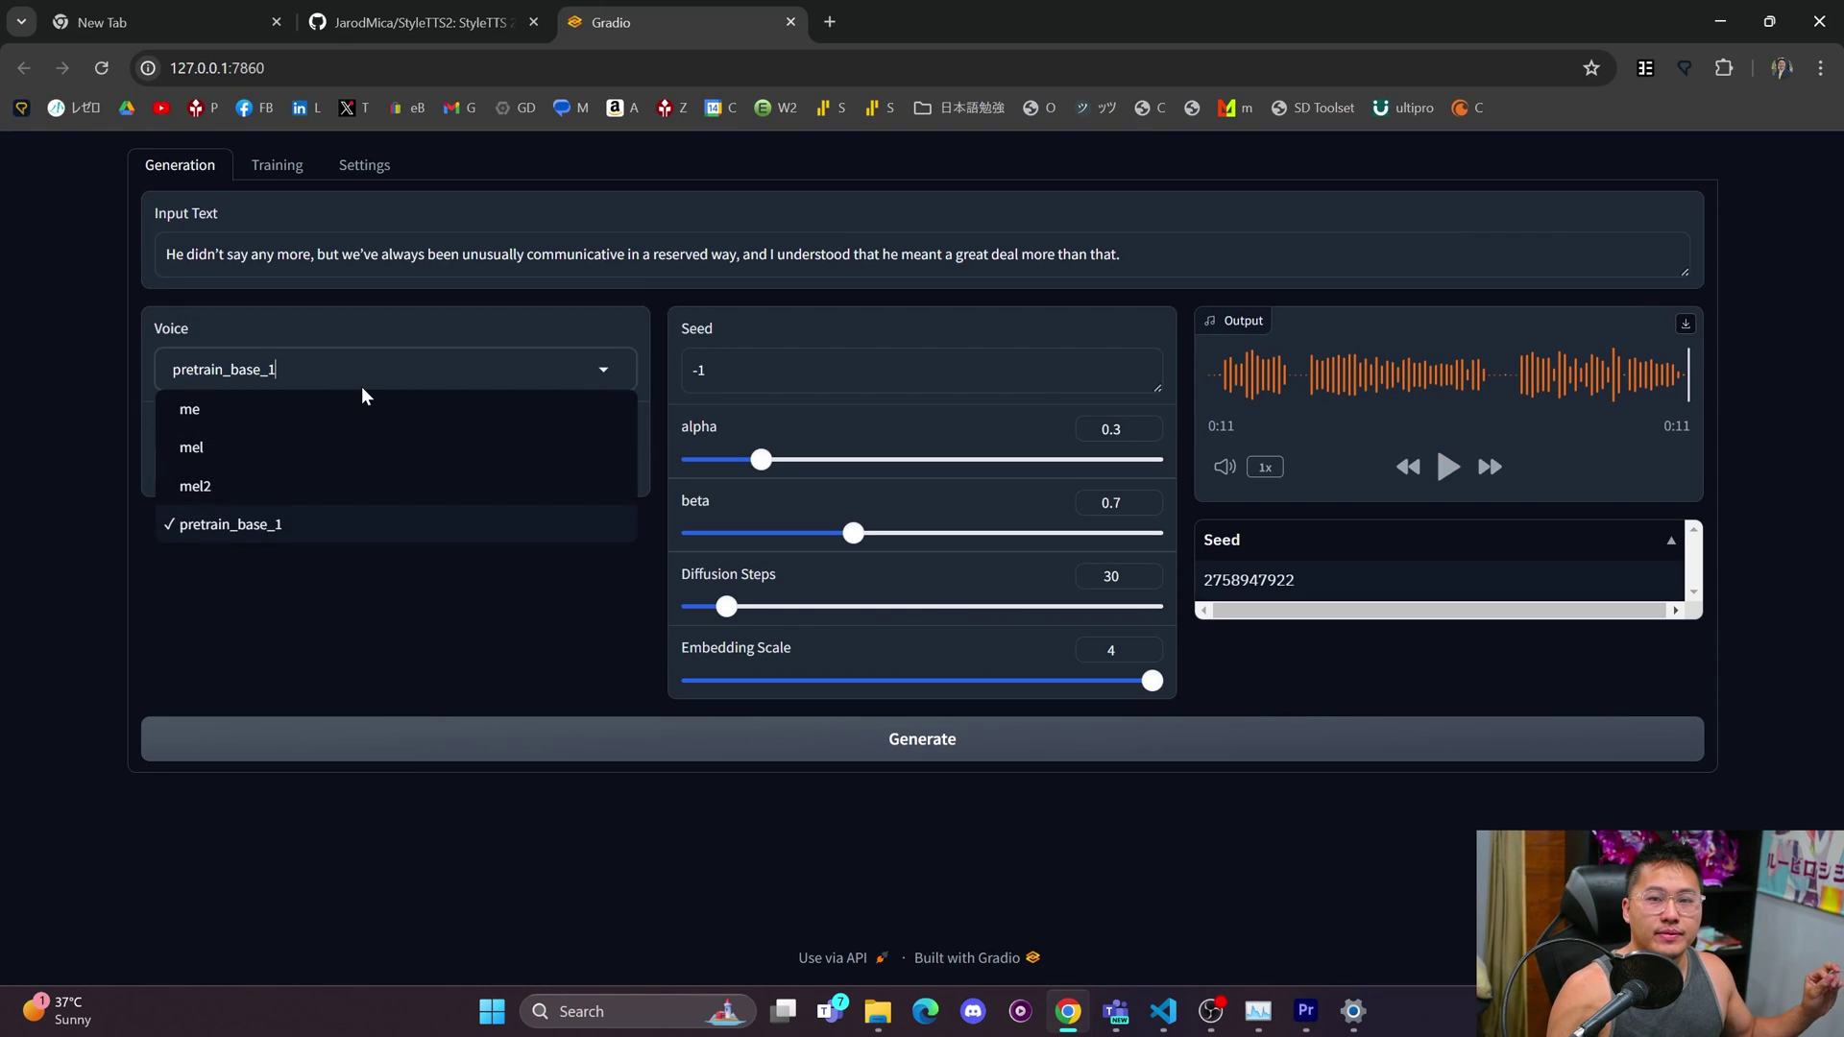
- Generate and play a 9-second mel-voice clip using file___1_file___1_segment_4.wav, then select voice me
click(319, 448)
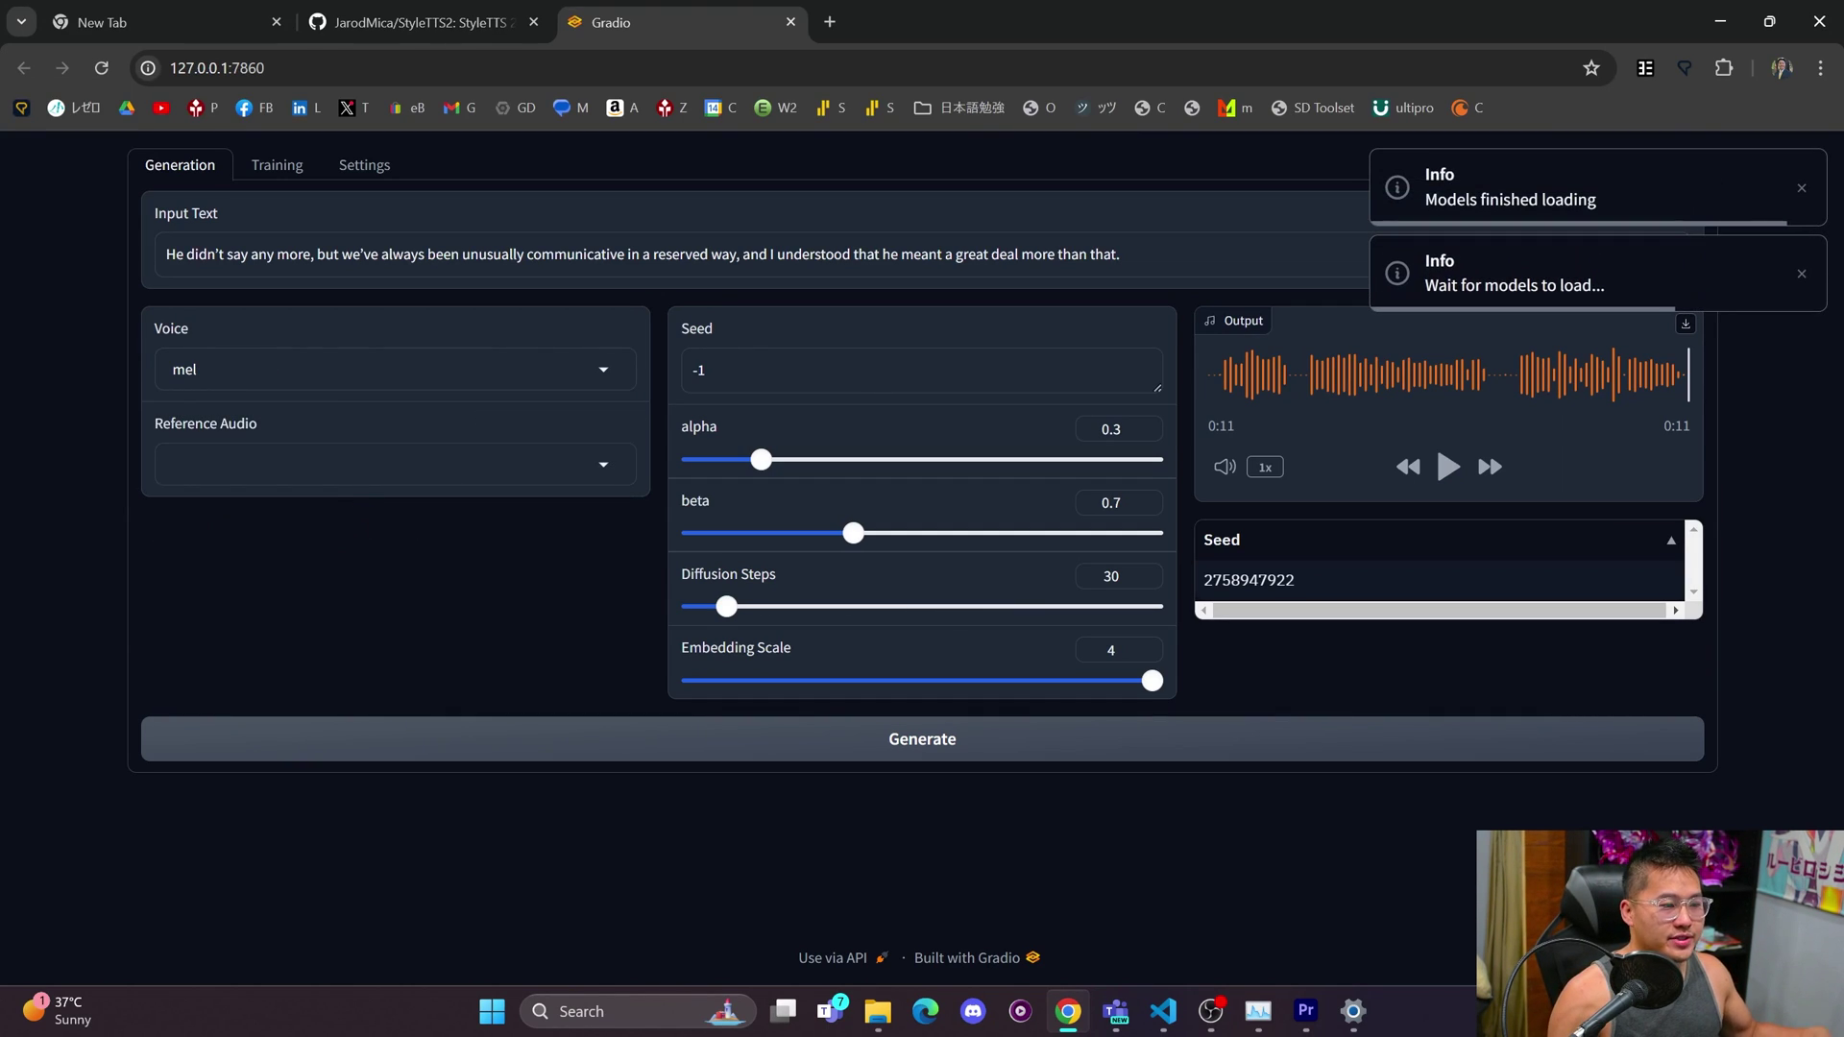
click(384, 465)
click(383, 509)
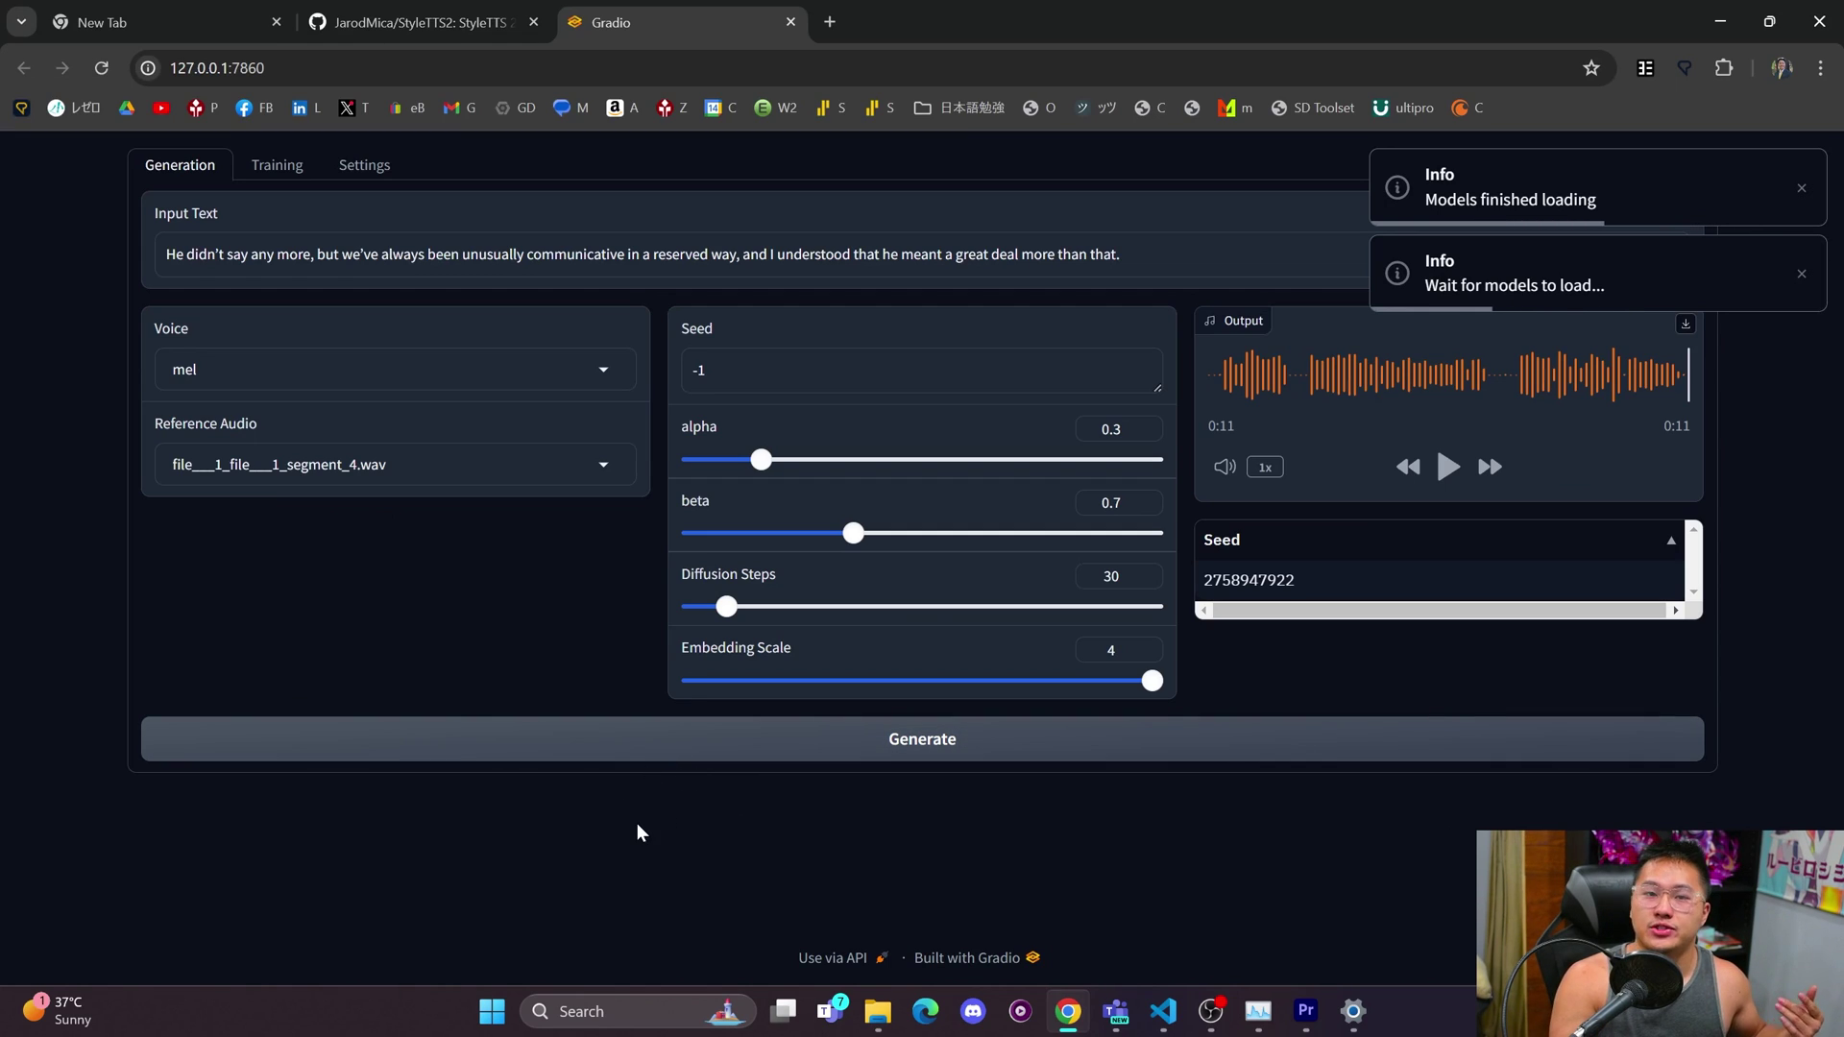
click(824, 740)
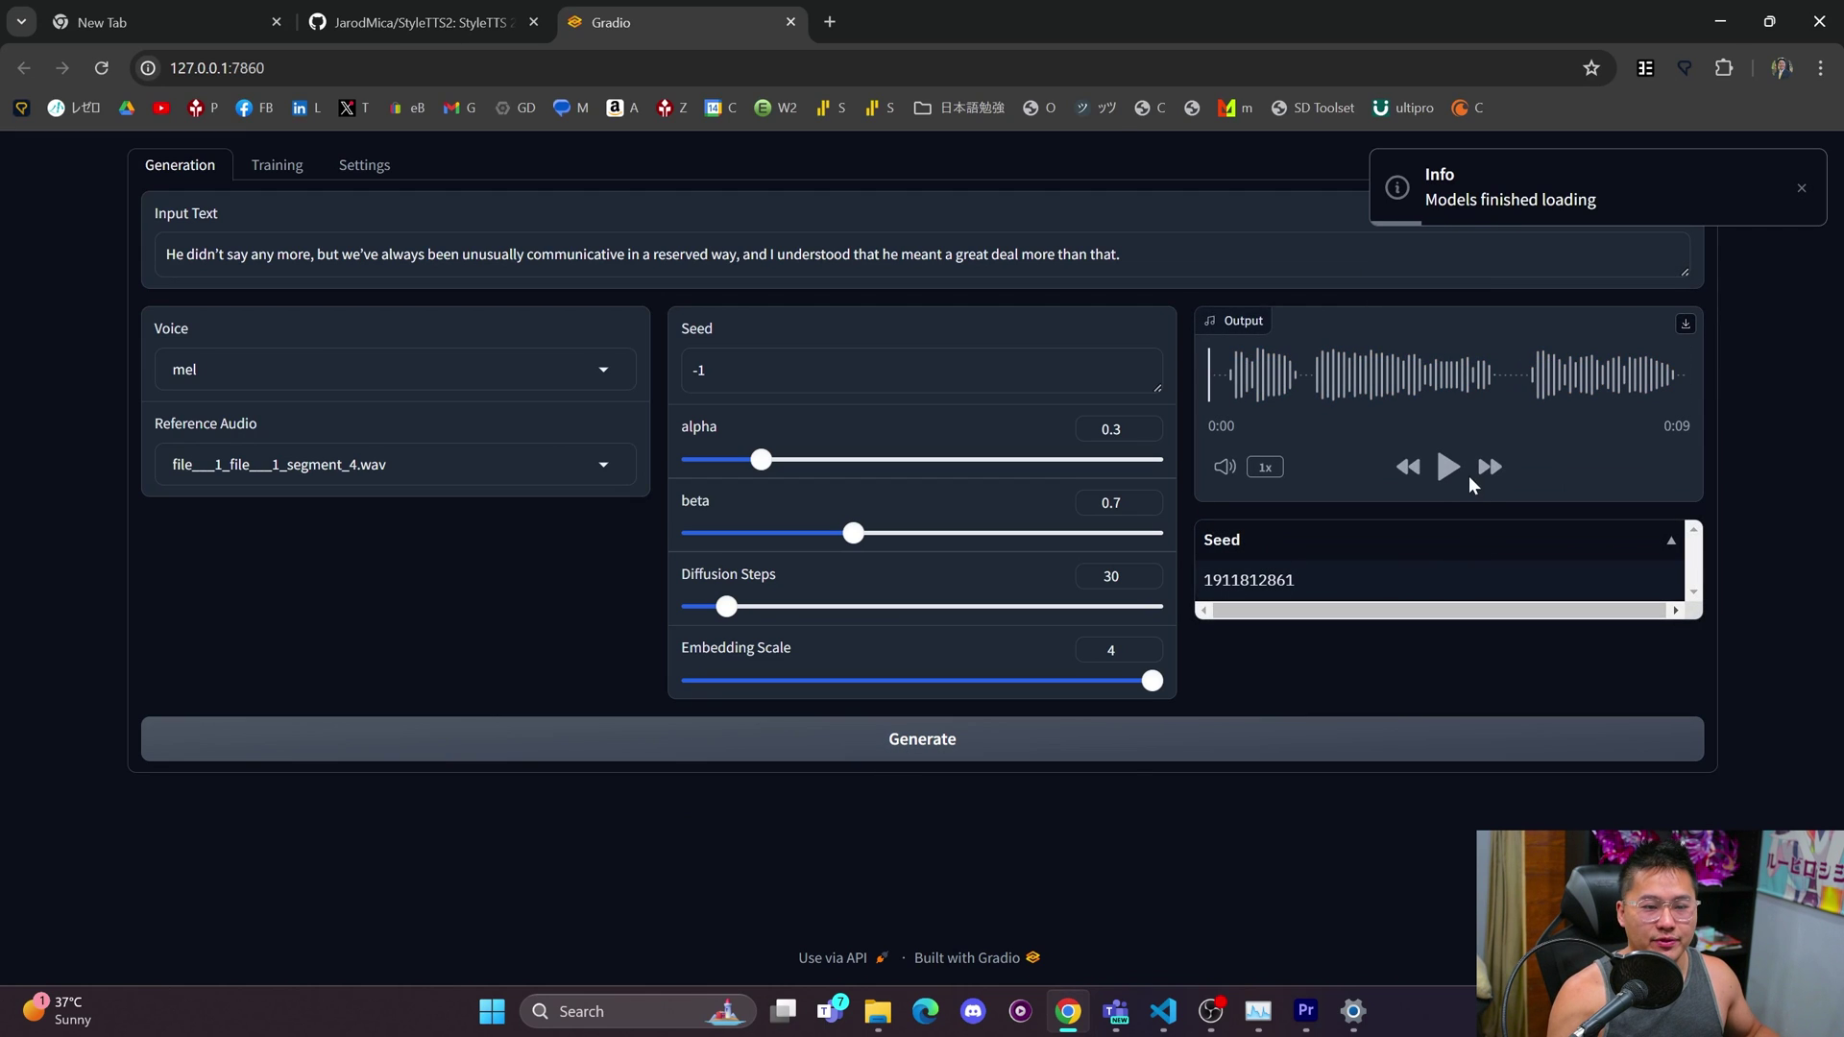
click(1448, 469)
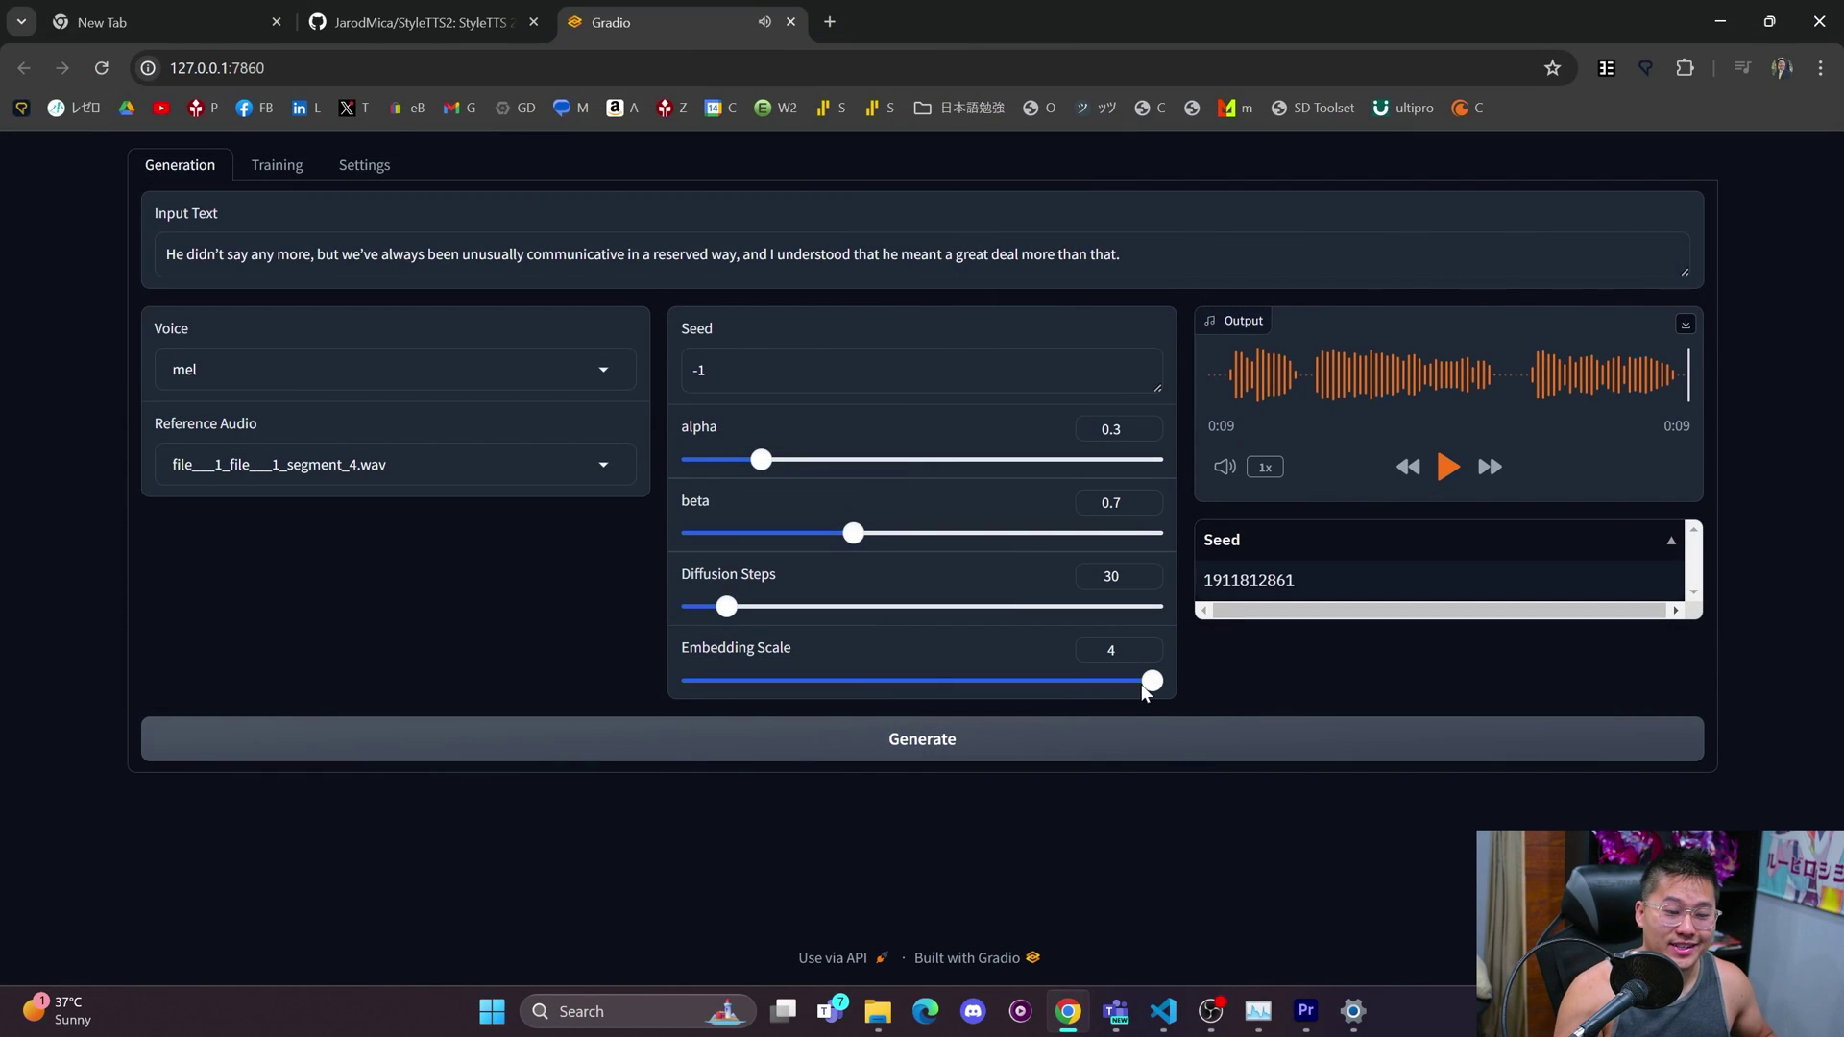
key(BackSpace)
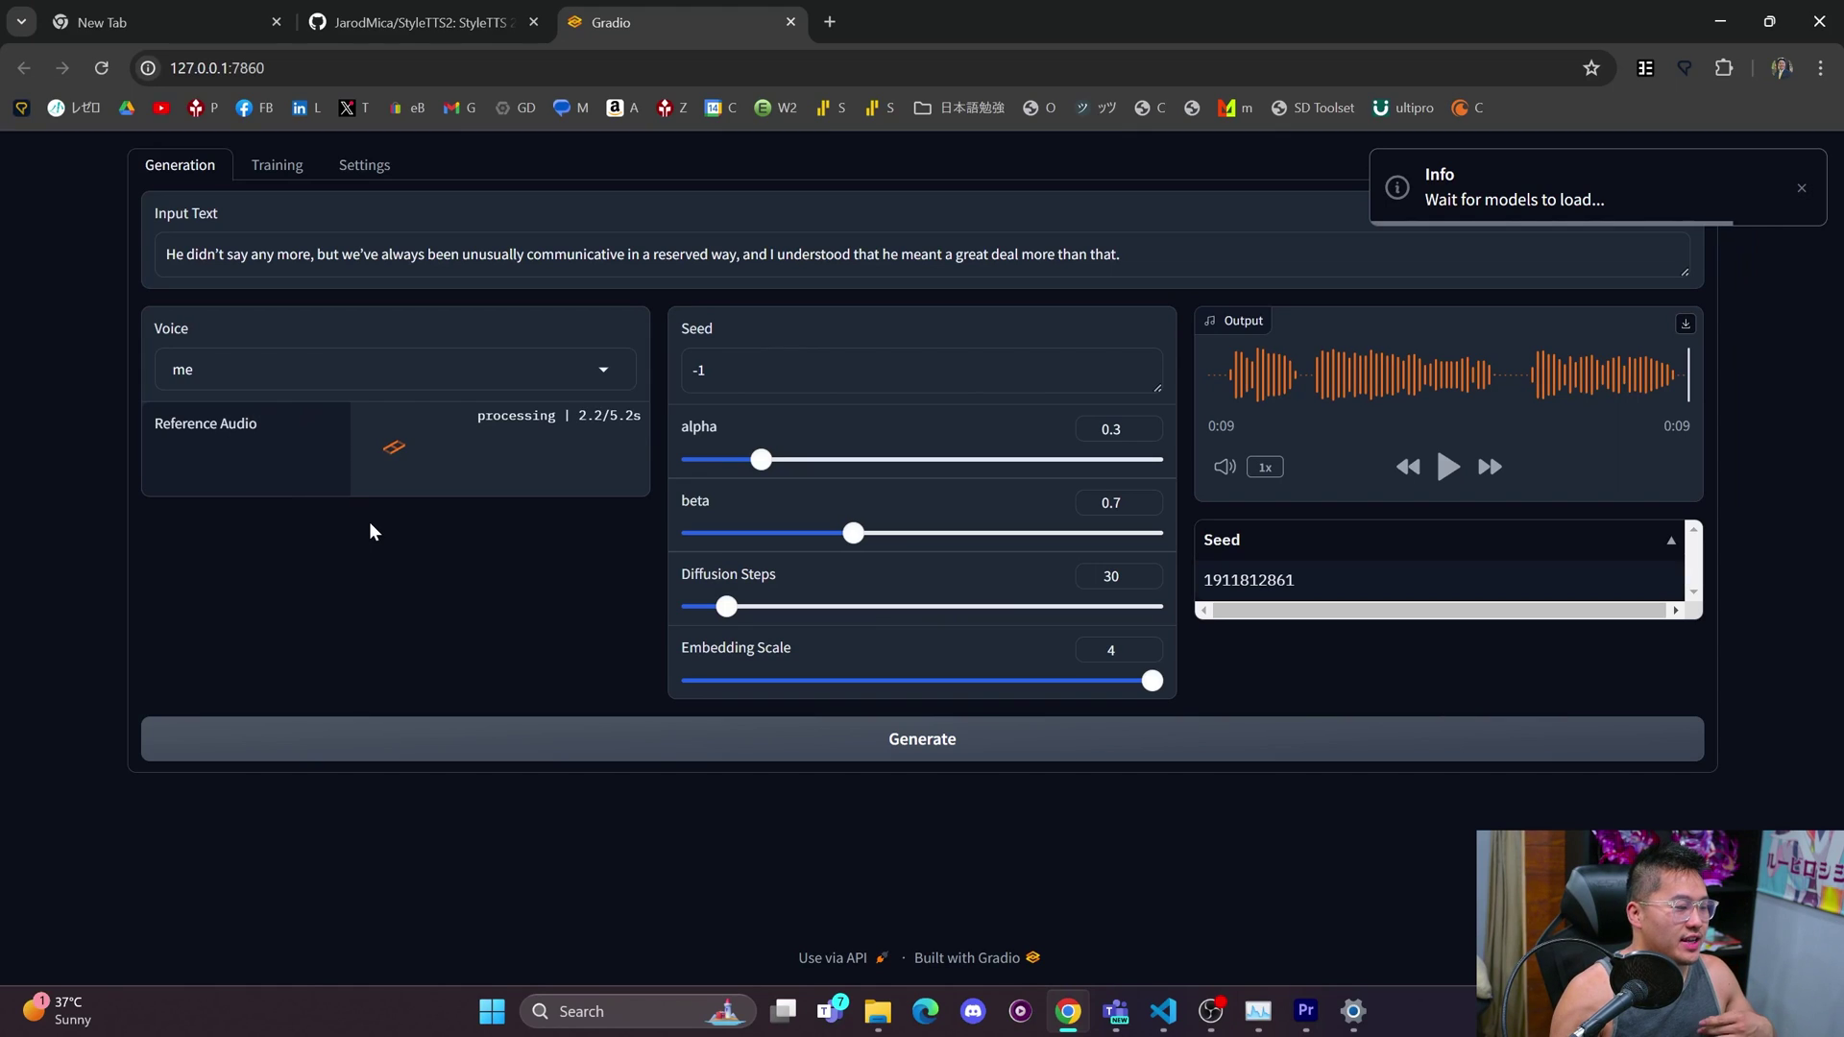
click(371, 471)
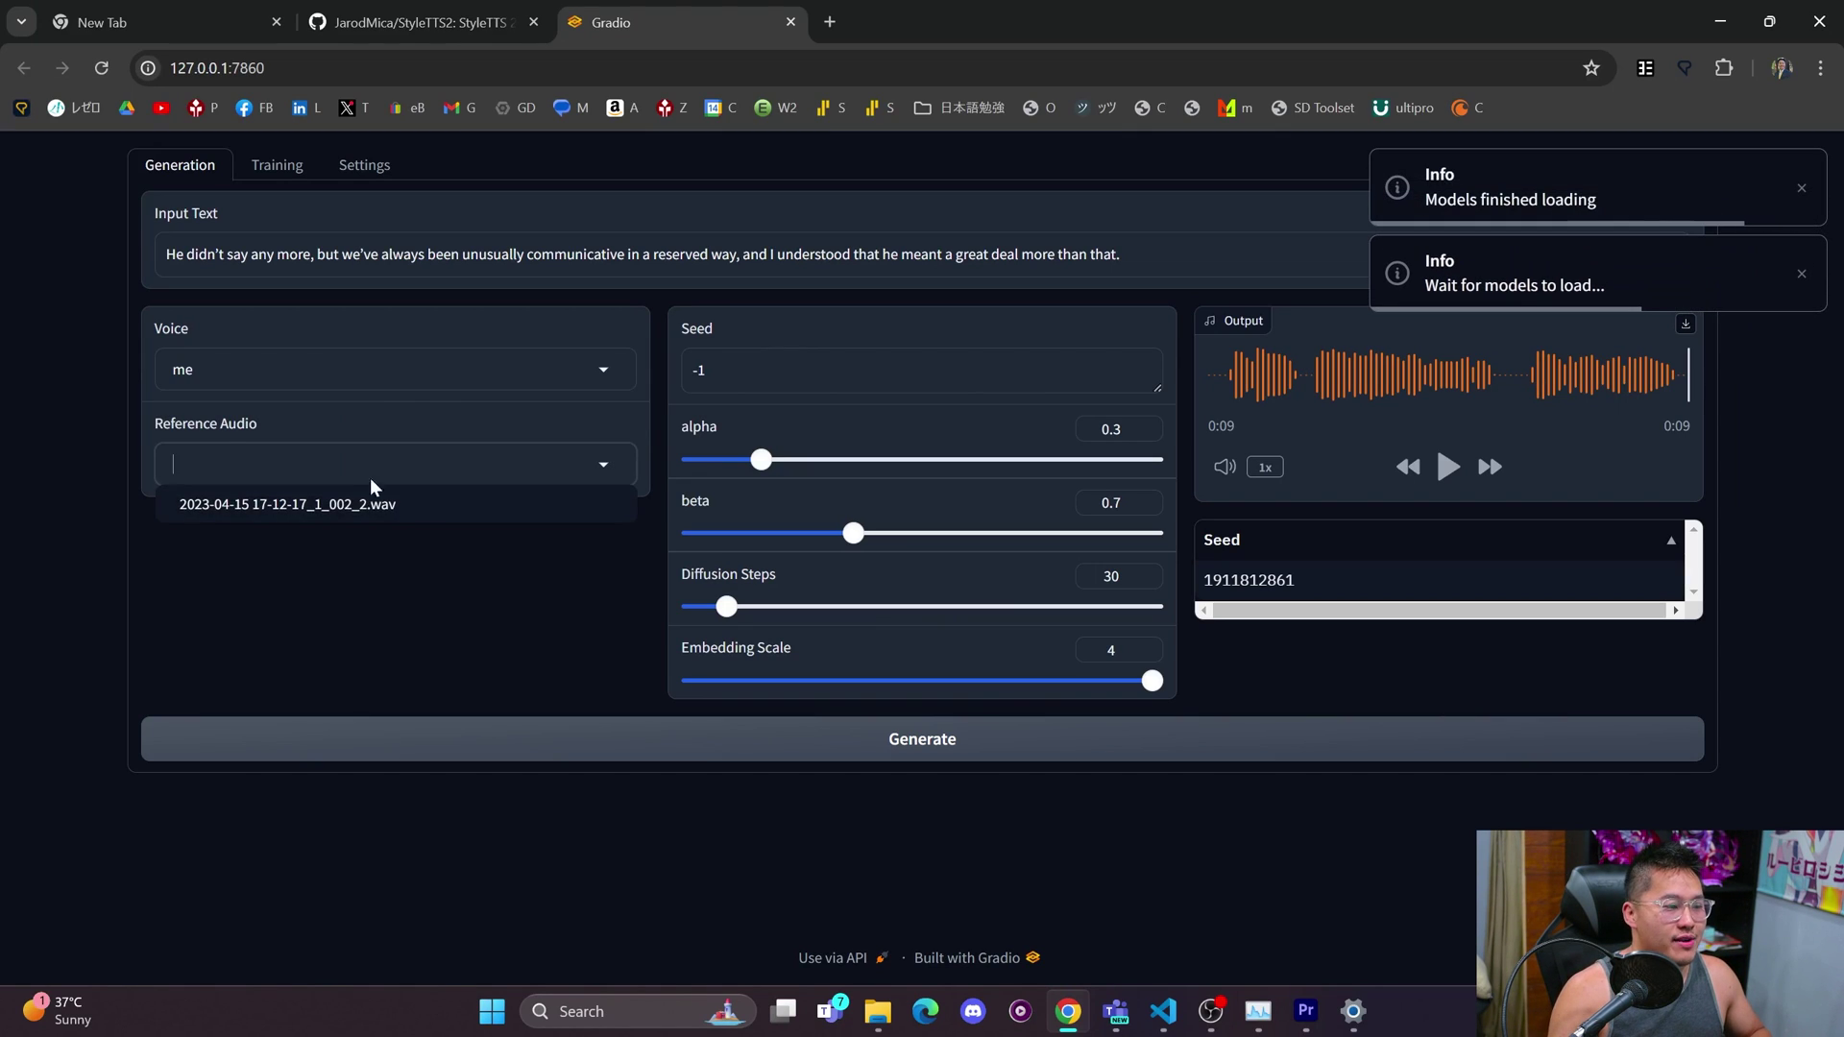
click(346, 499)
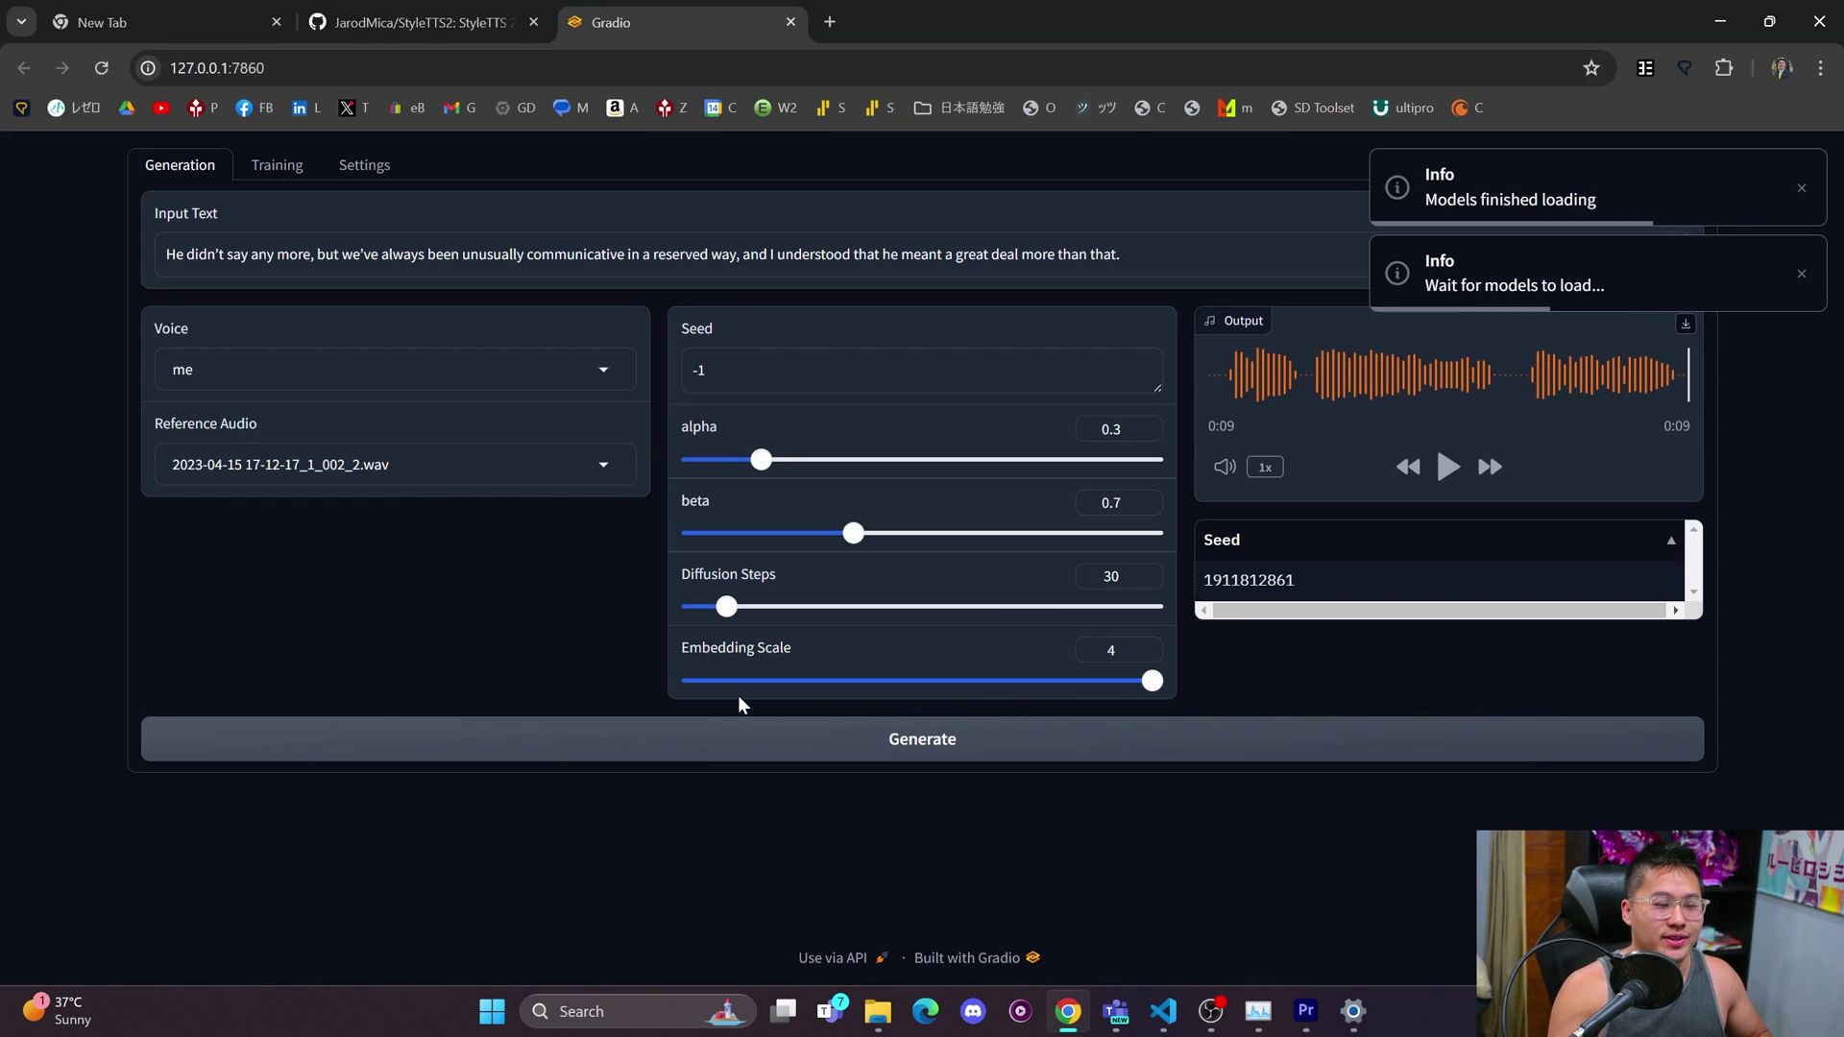
click(748, 747)
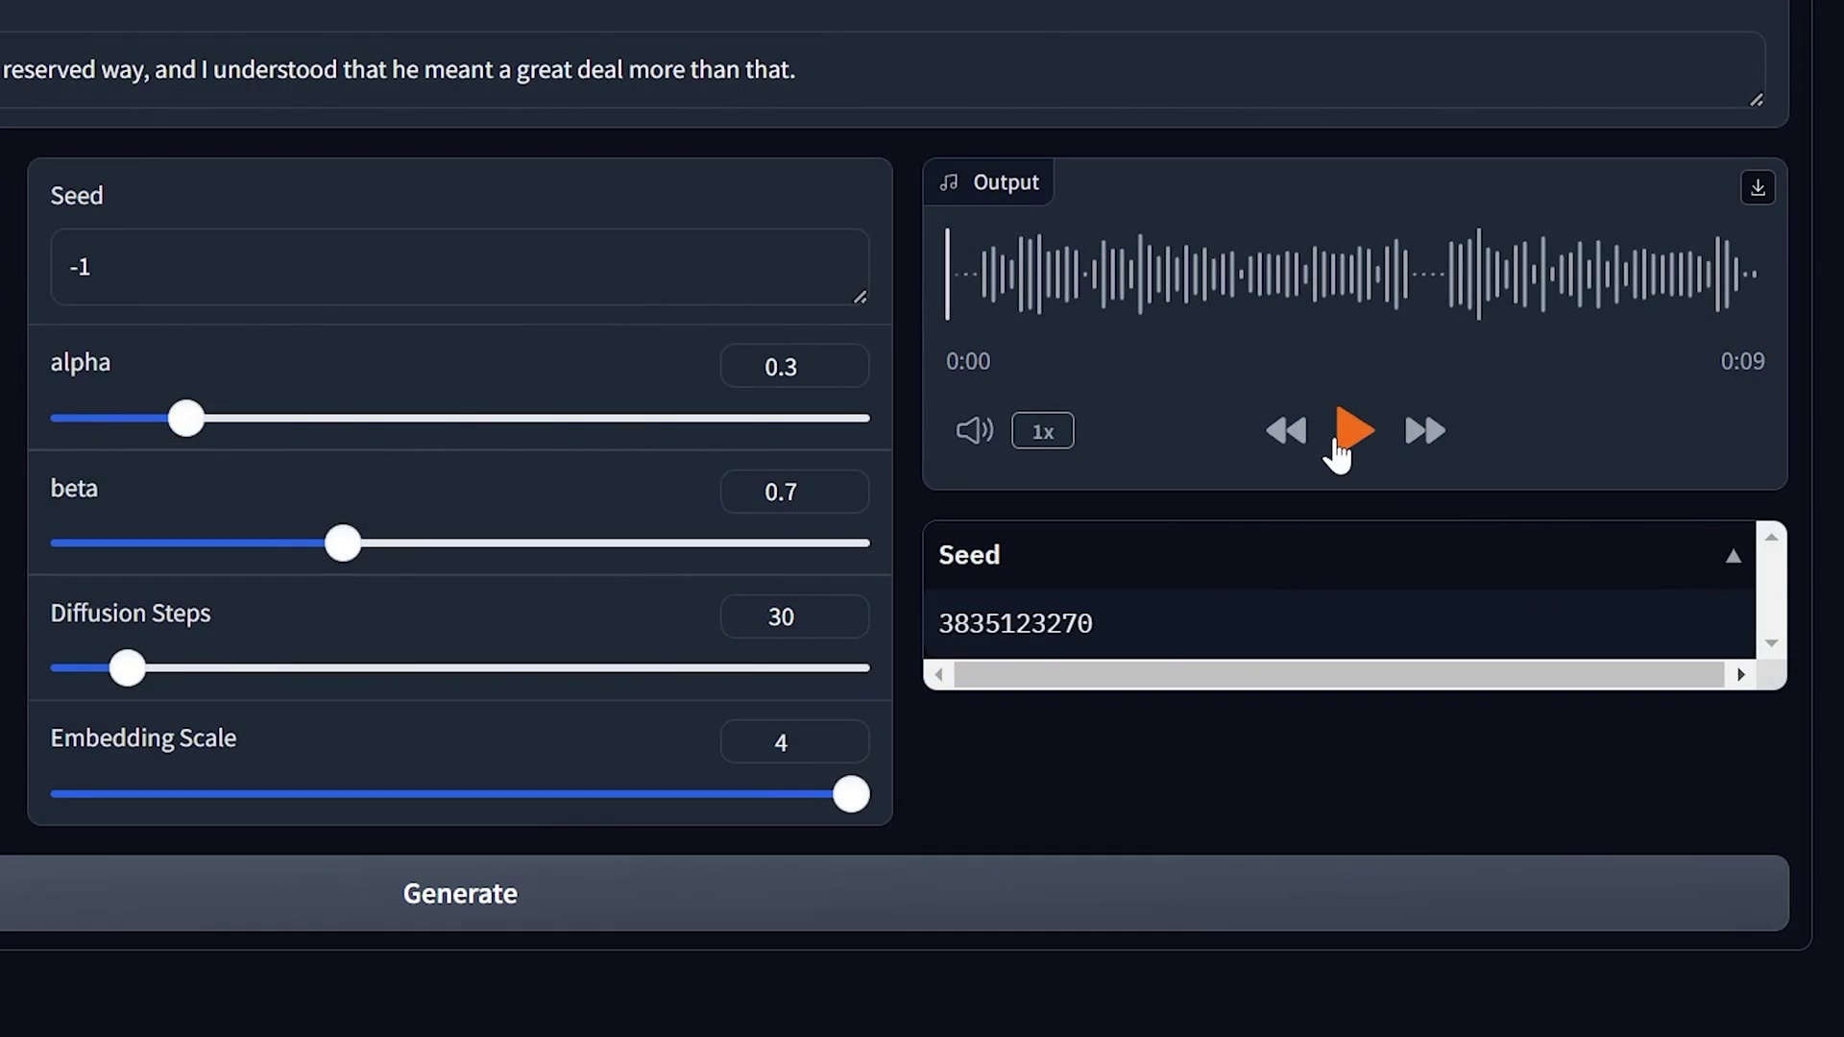
click(1443, 471)
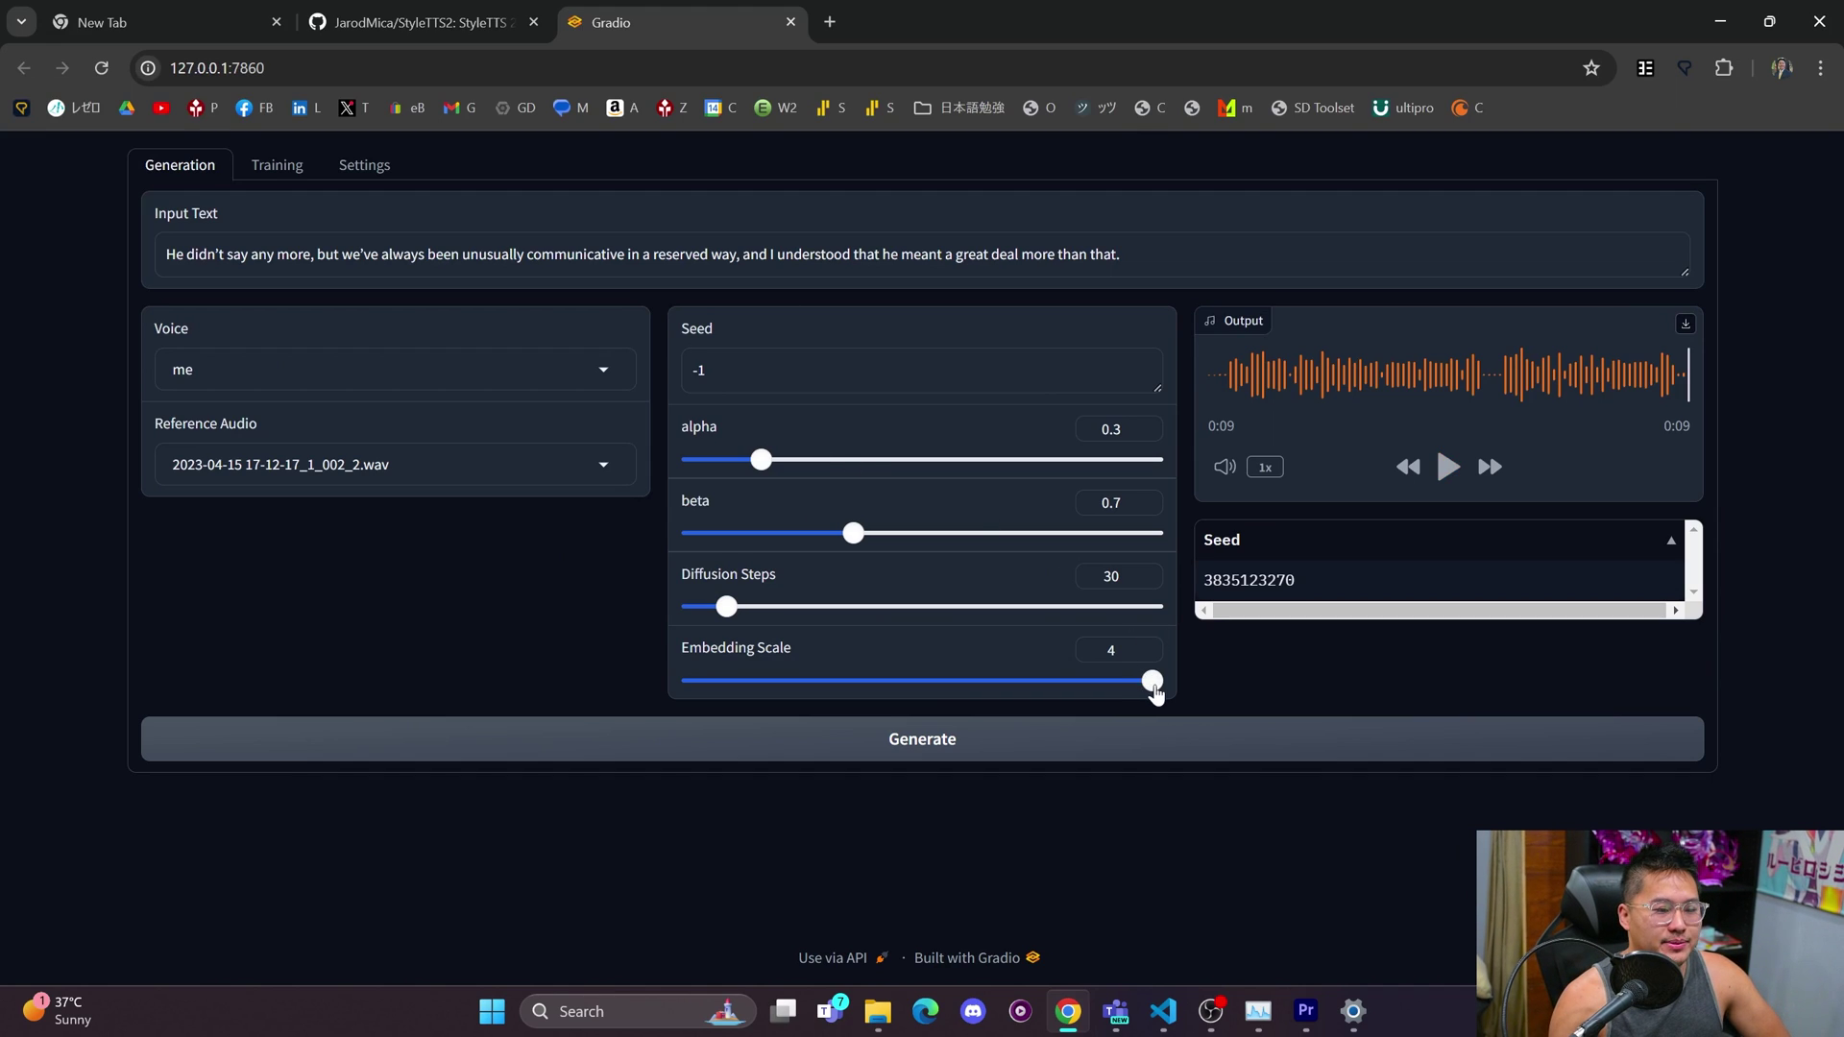
- Set Embedding Scale to 1, try Diffusion Steps up to 400, then go to Training
drag(1156, 692, 811, 682)
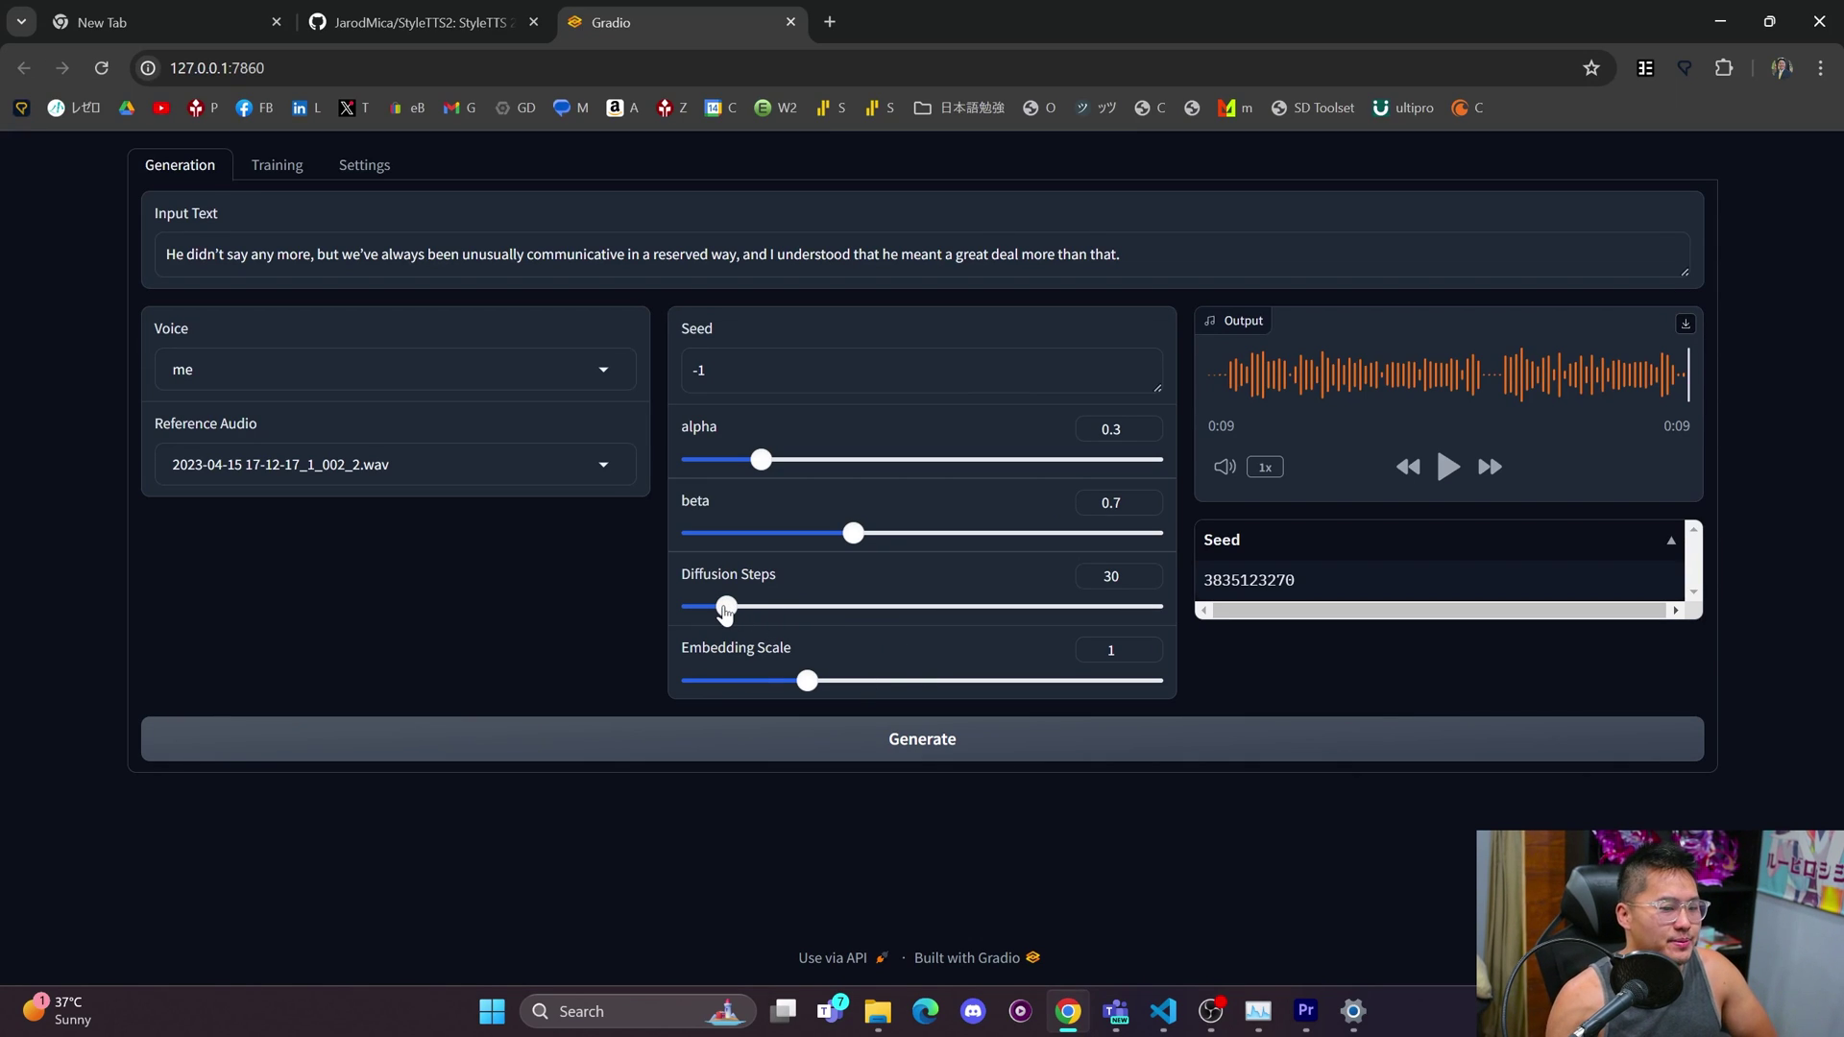
mouse_move(727, 608)
mouse_down()
mouse_move(1115, 608)
mouse_move(730, 611)
mouse_up()
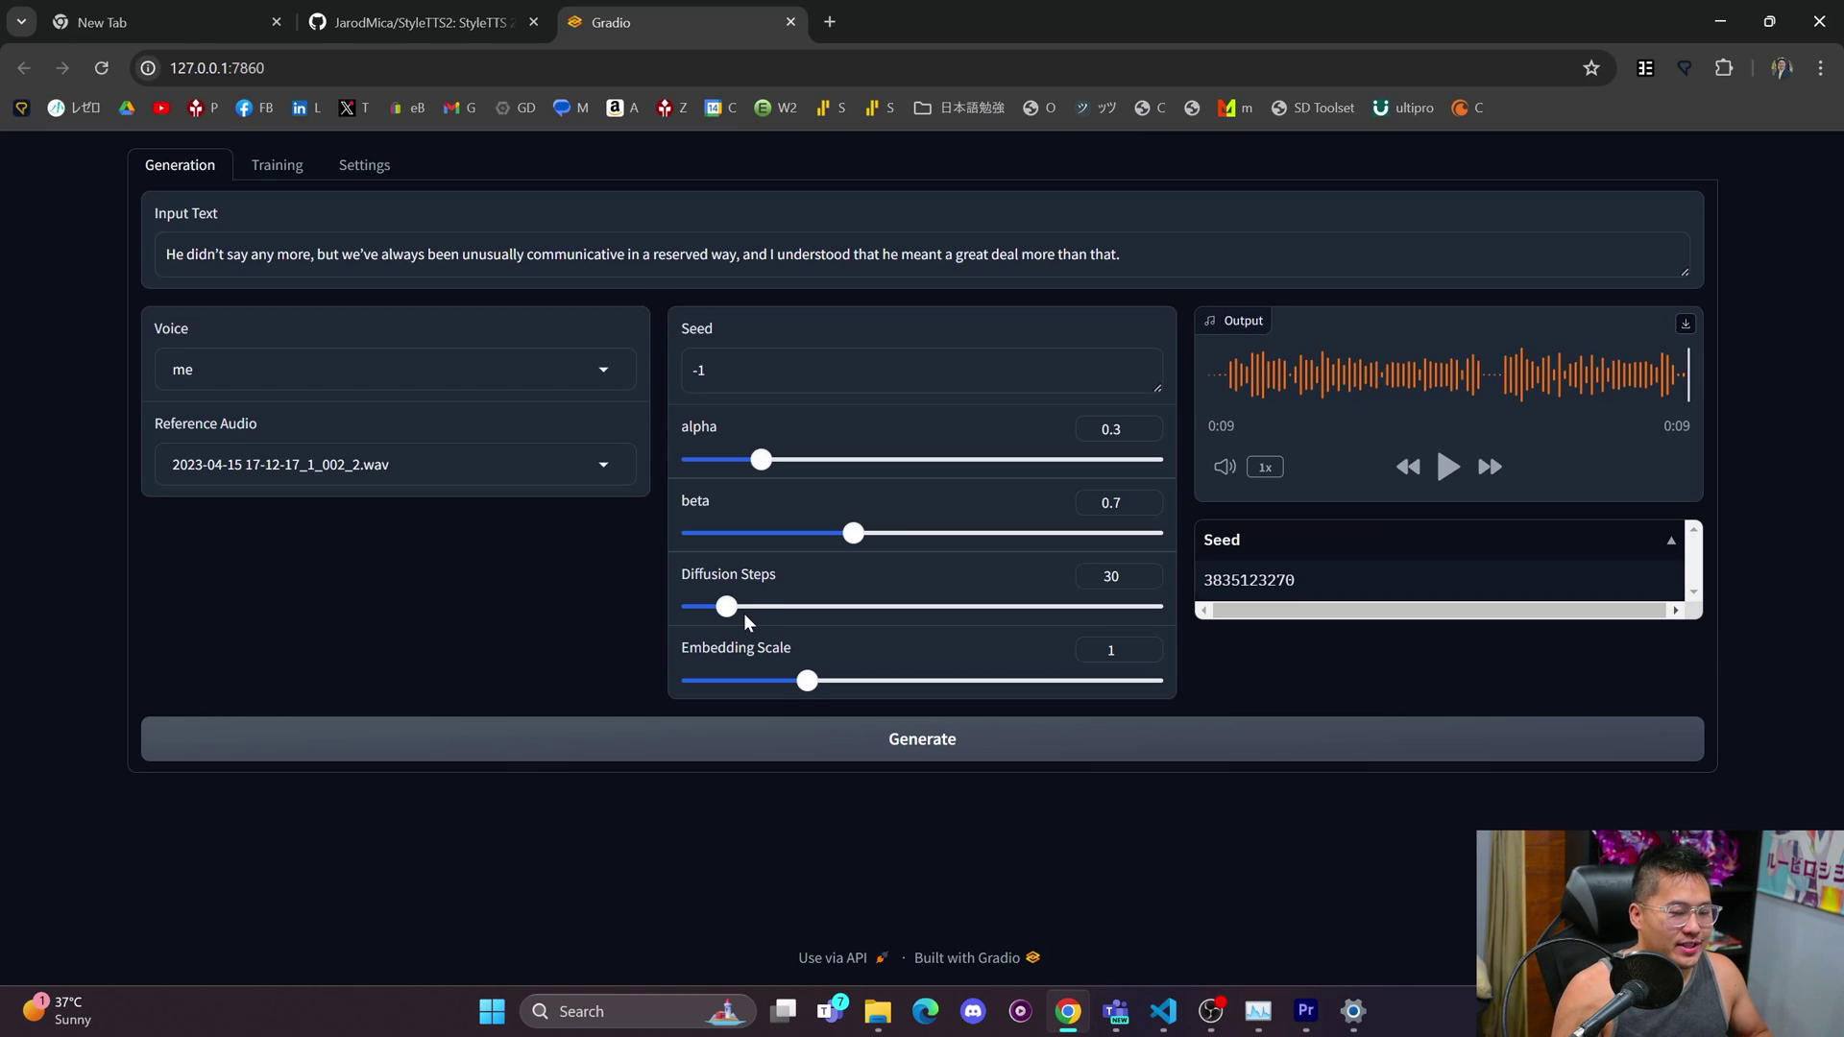
mouse_move(727, 607)
mouse_down()
mouse_move(1207, 639)
mouse_move(732, 622)
mouse_up()
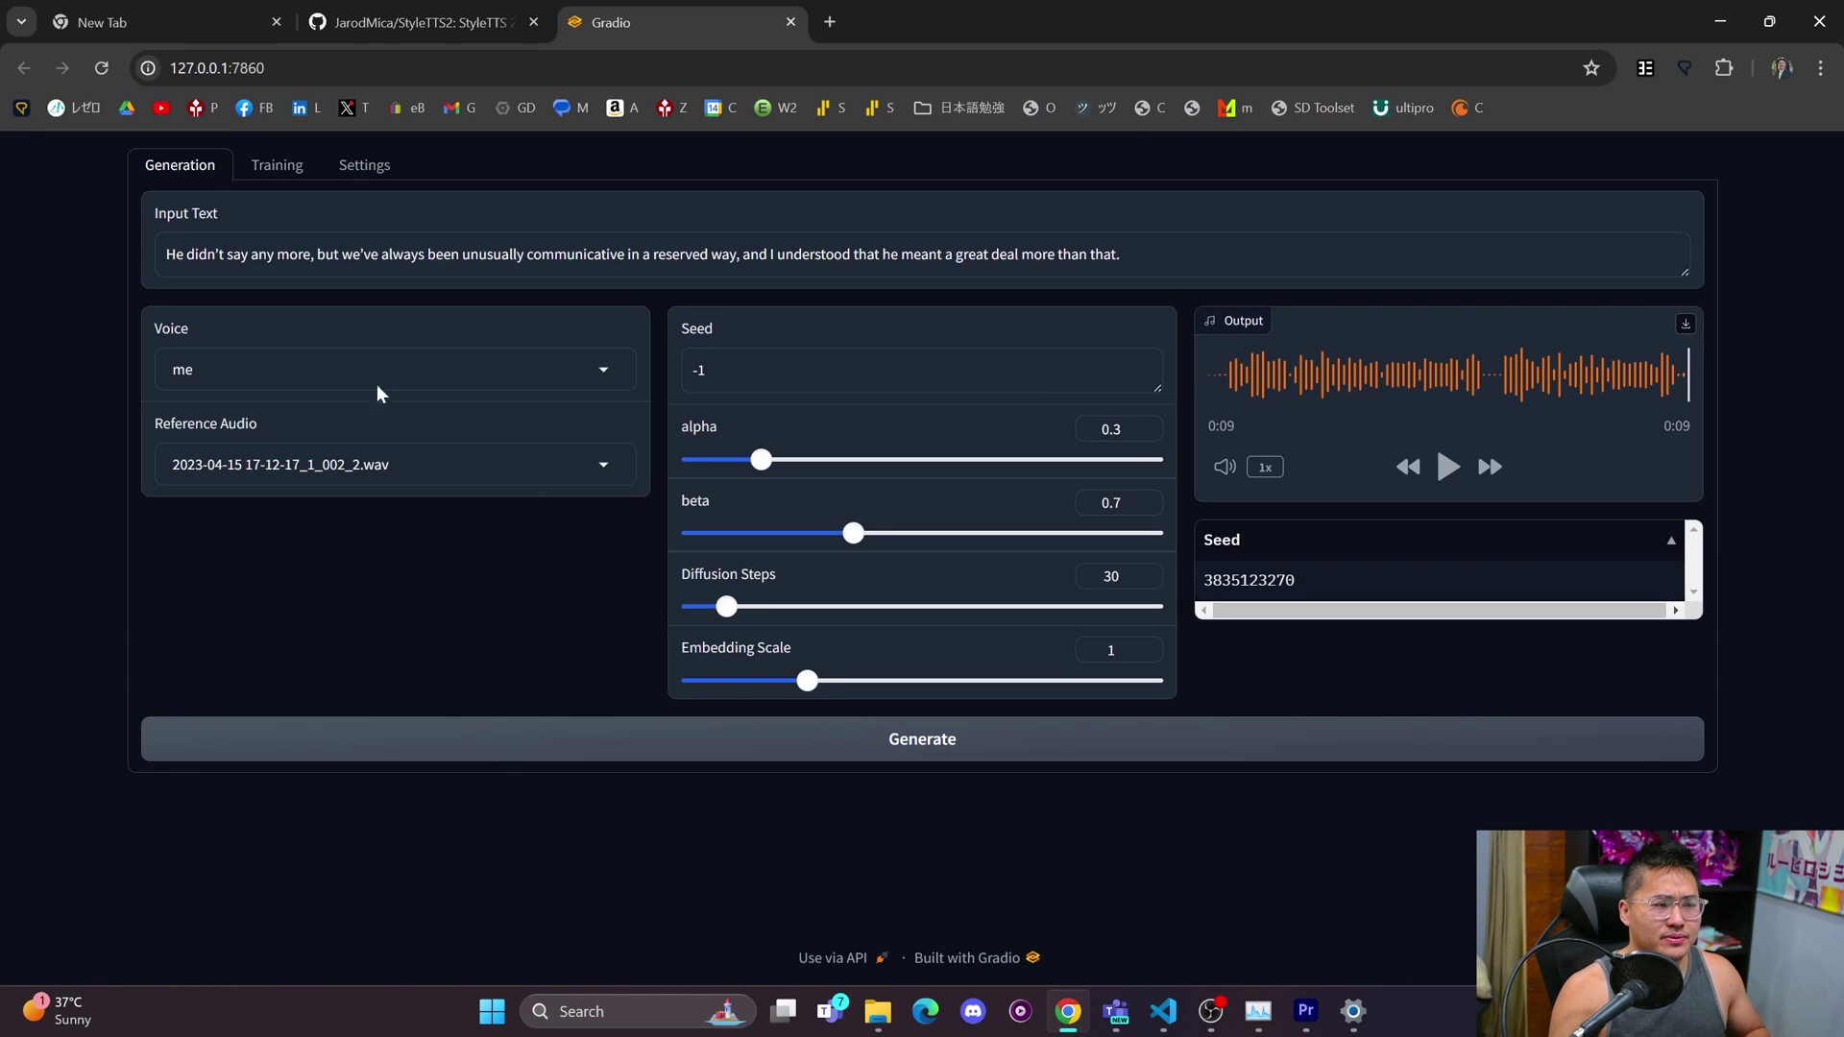
click(278, 167)
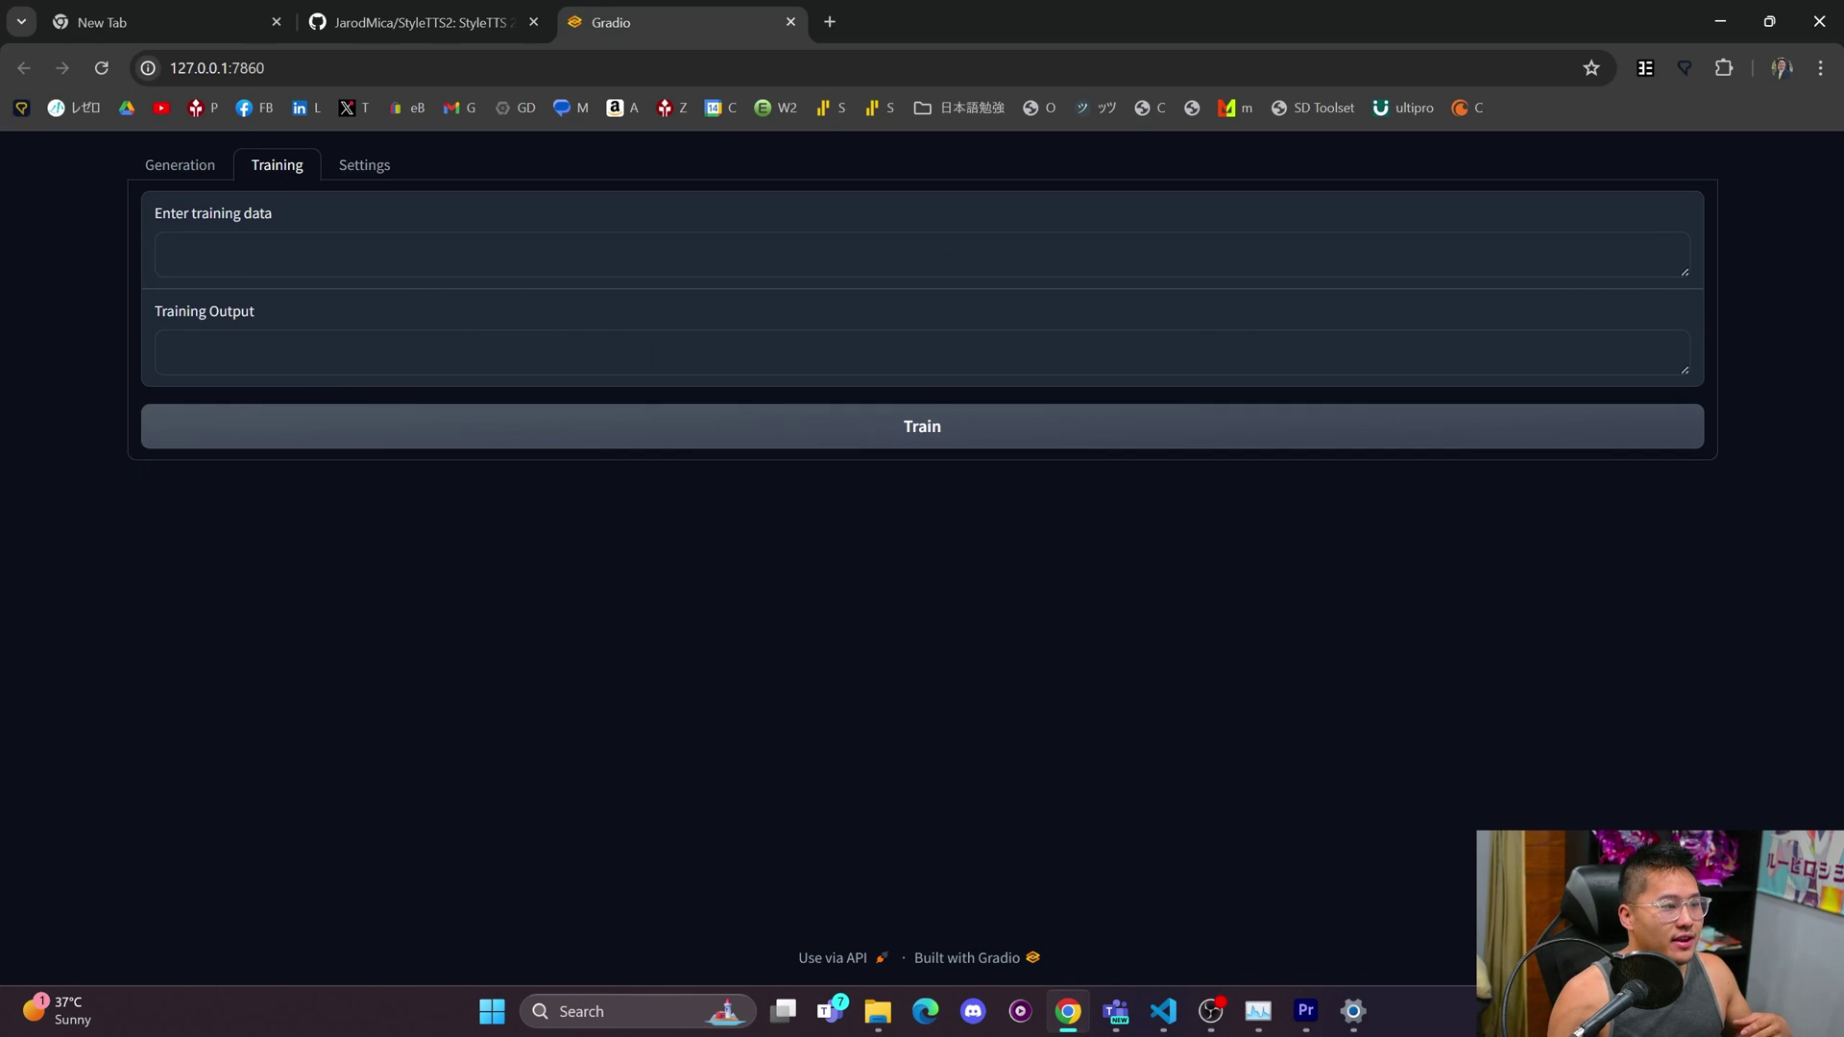
- Click into the training data field, view Settings and Training, then return to Generation
click(461, 262)
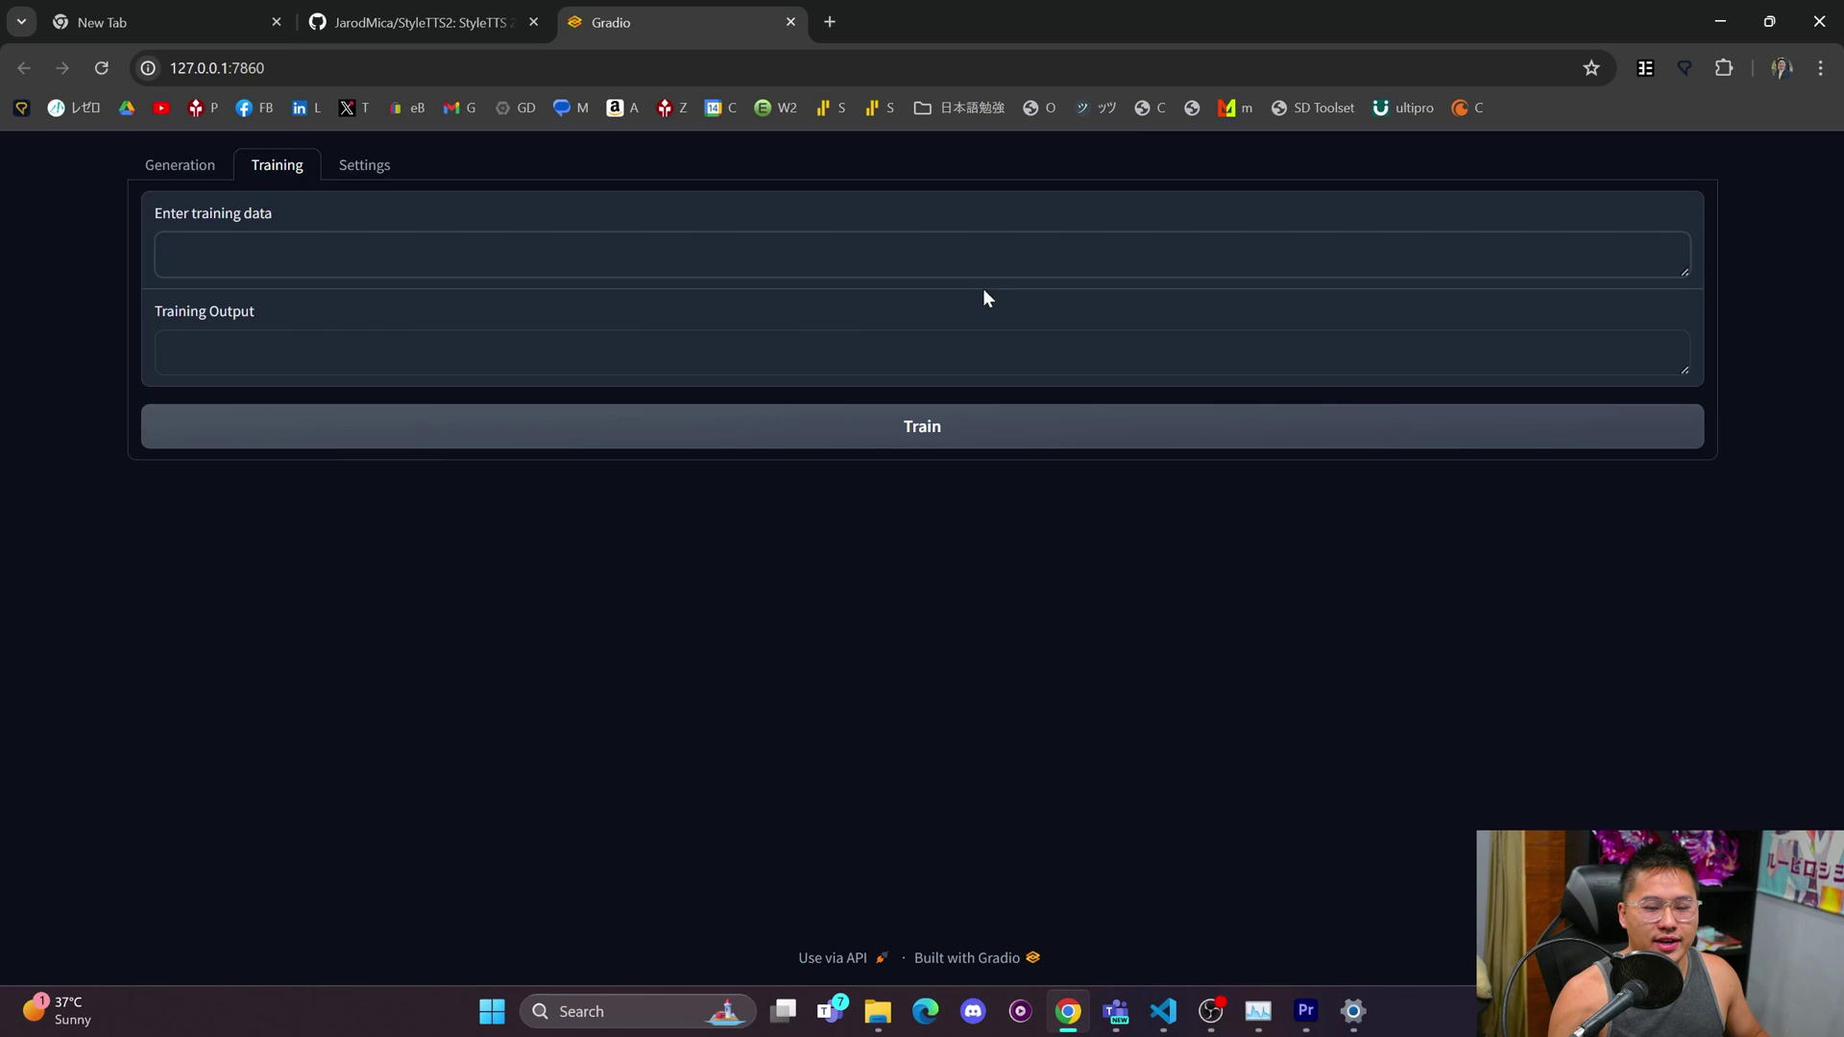
click(384, 170)
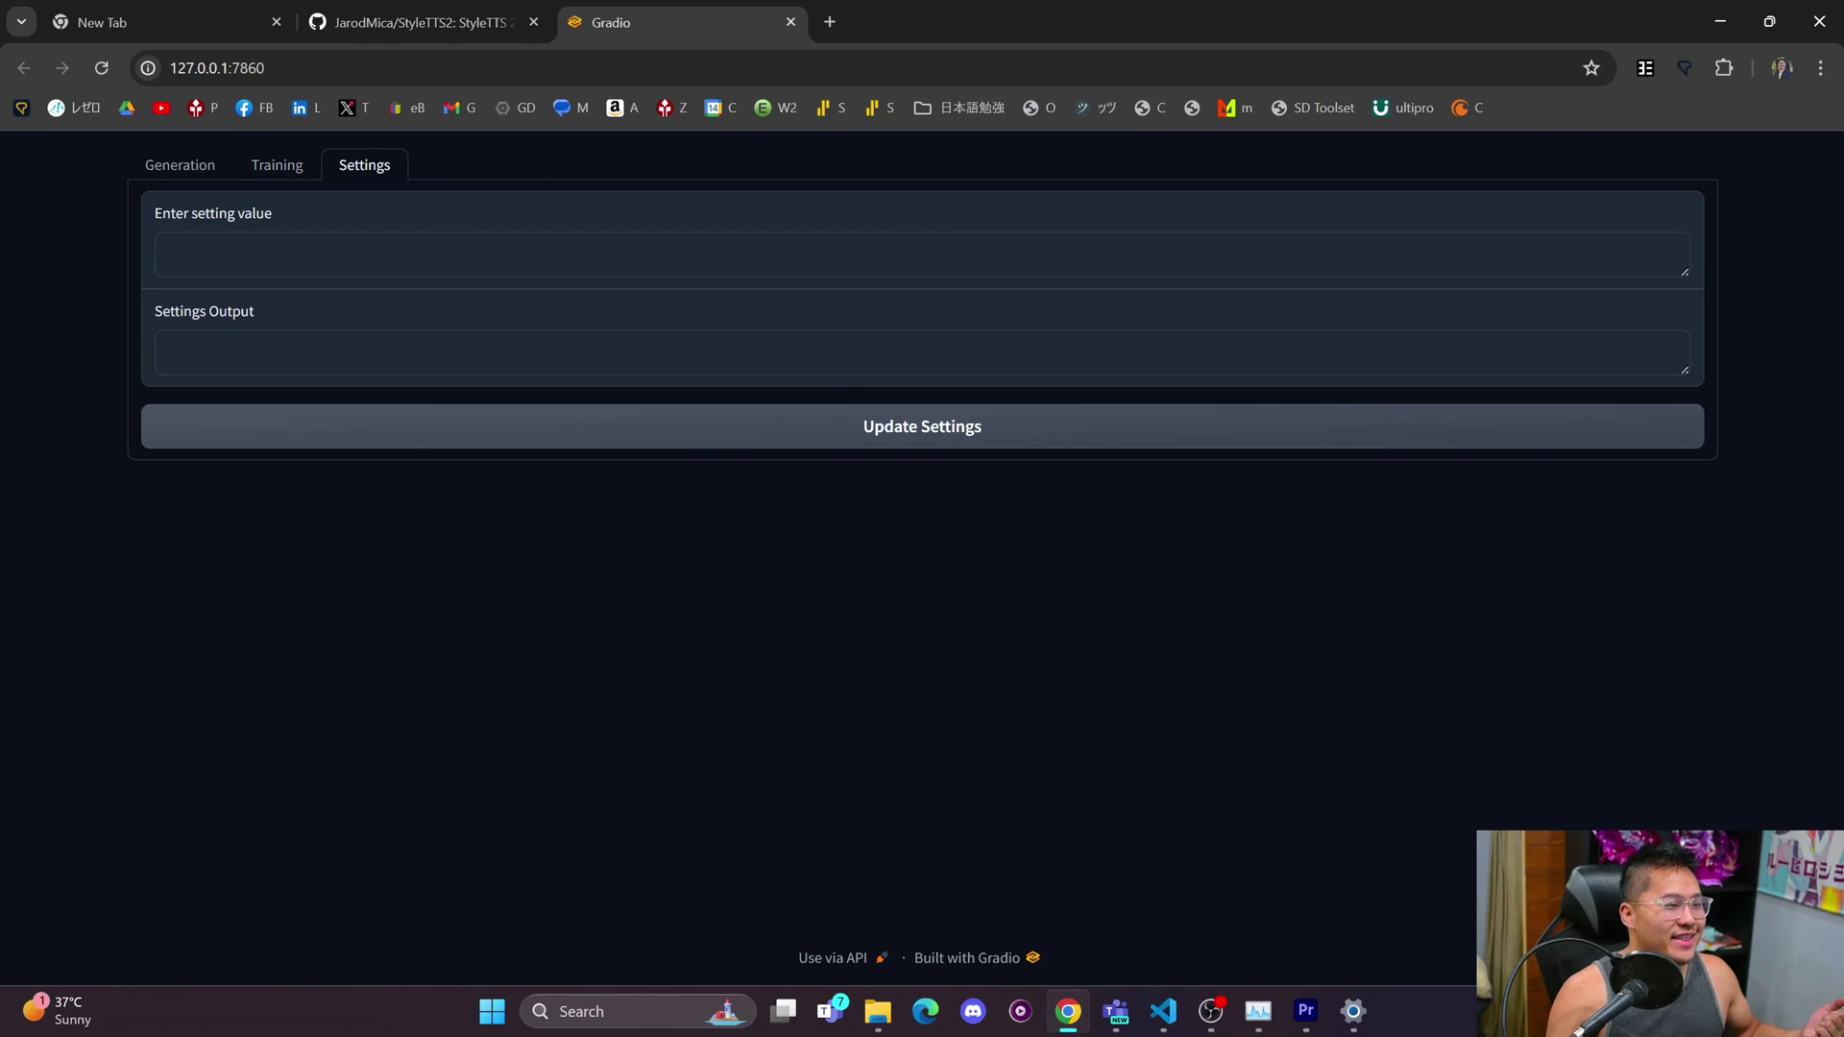
click(288, 171)
click(176, 172)
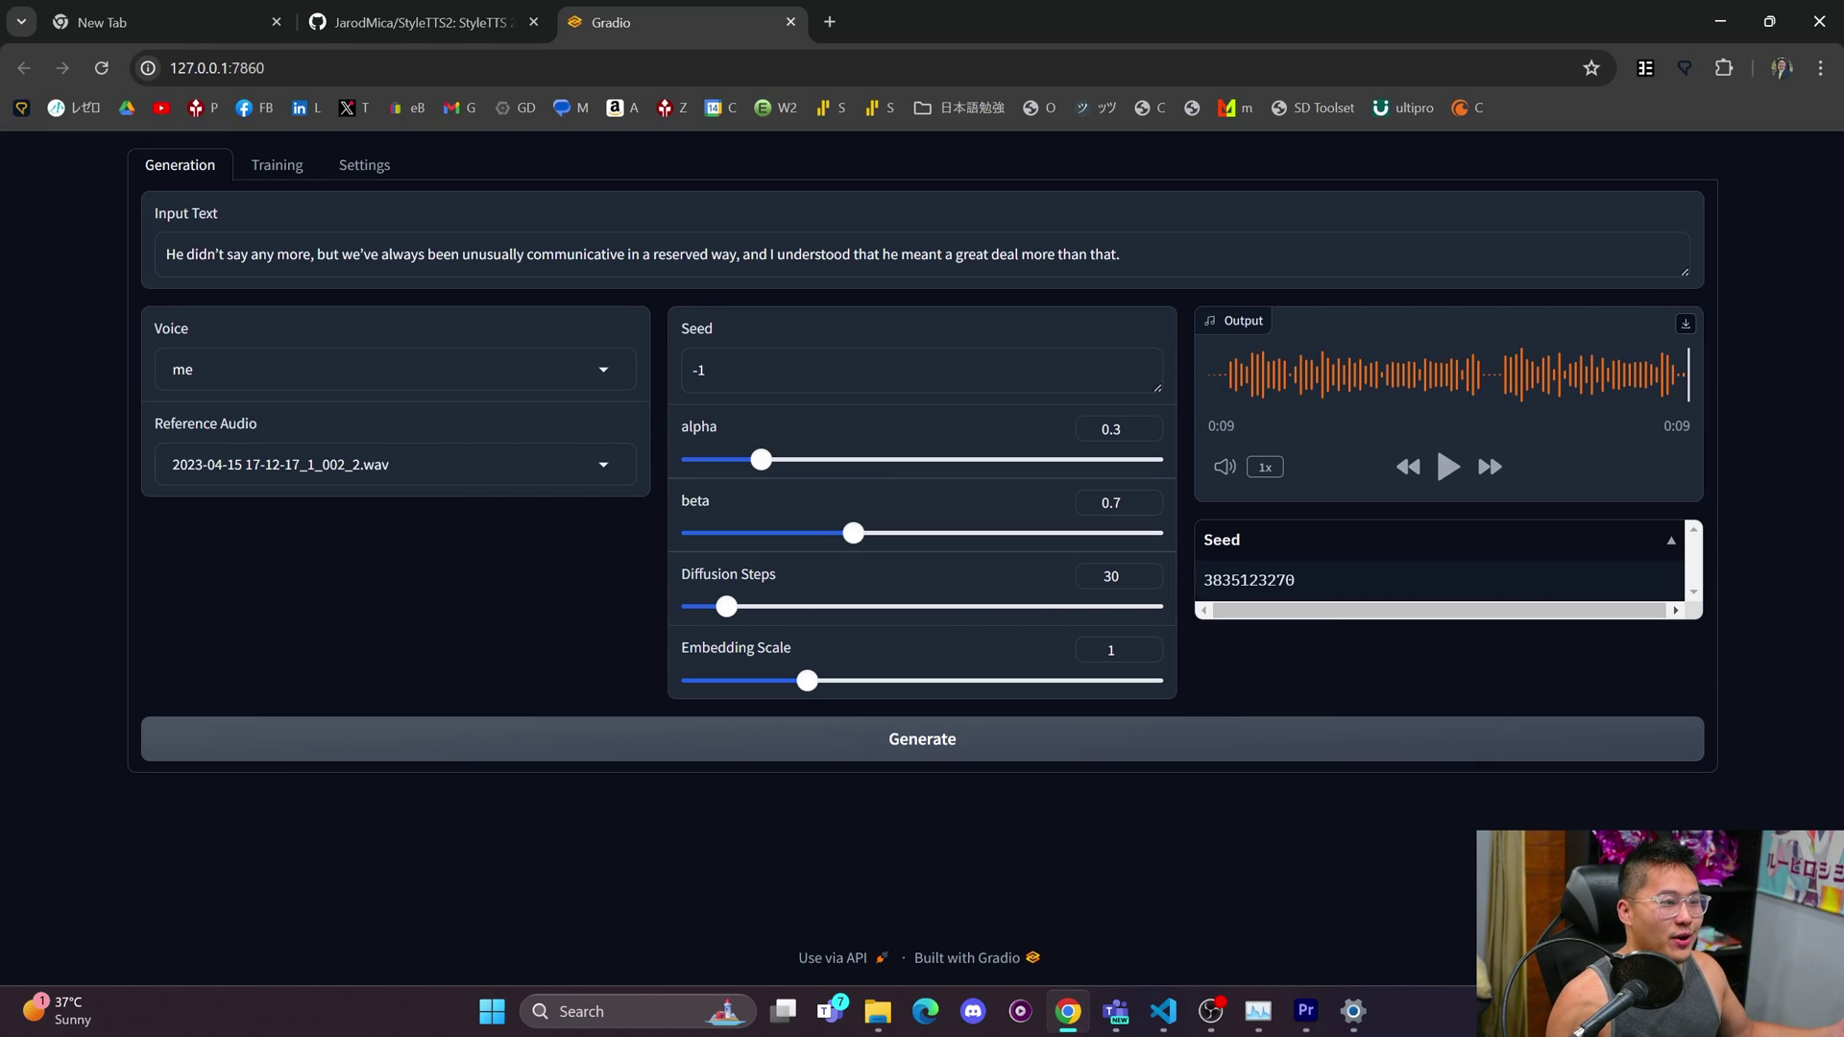
- Switch to the StyleTTS2 GitHub tab and scroll through its folders and files
click(361, 29)
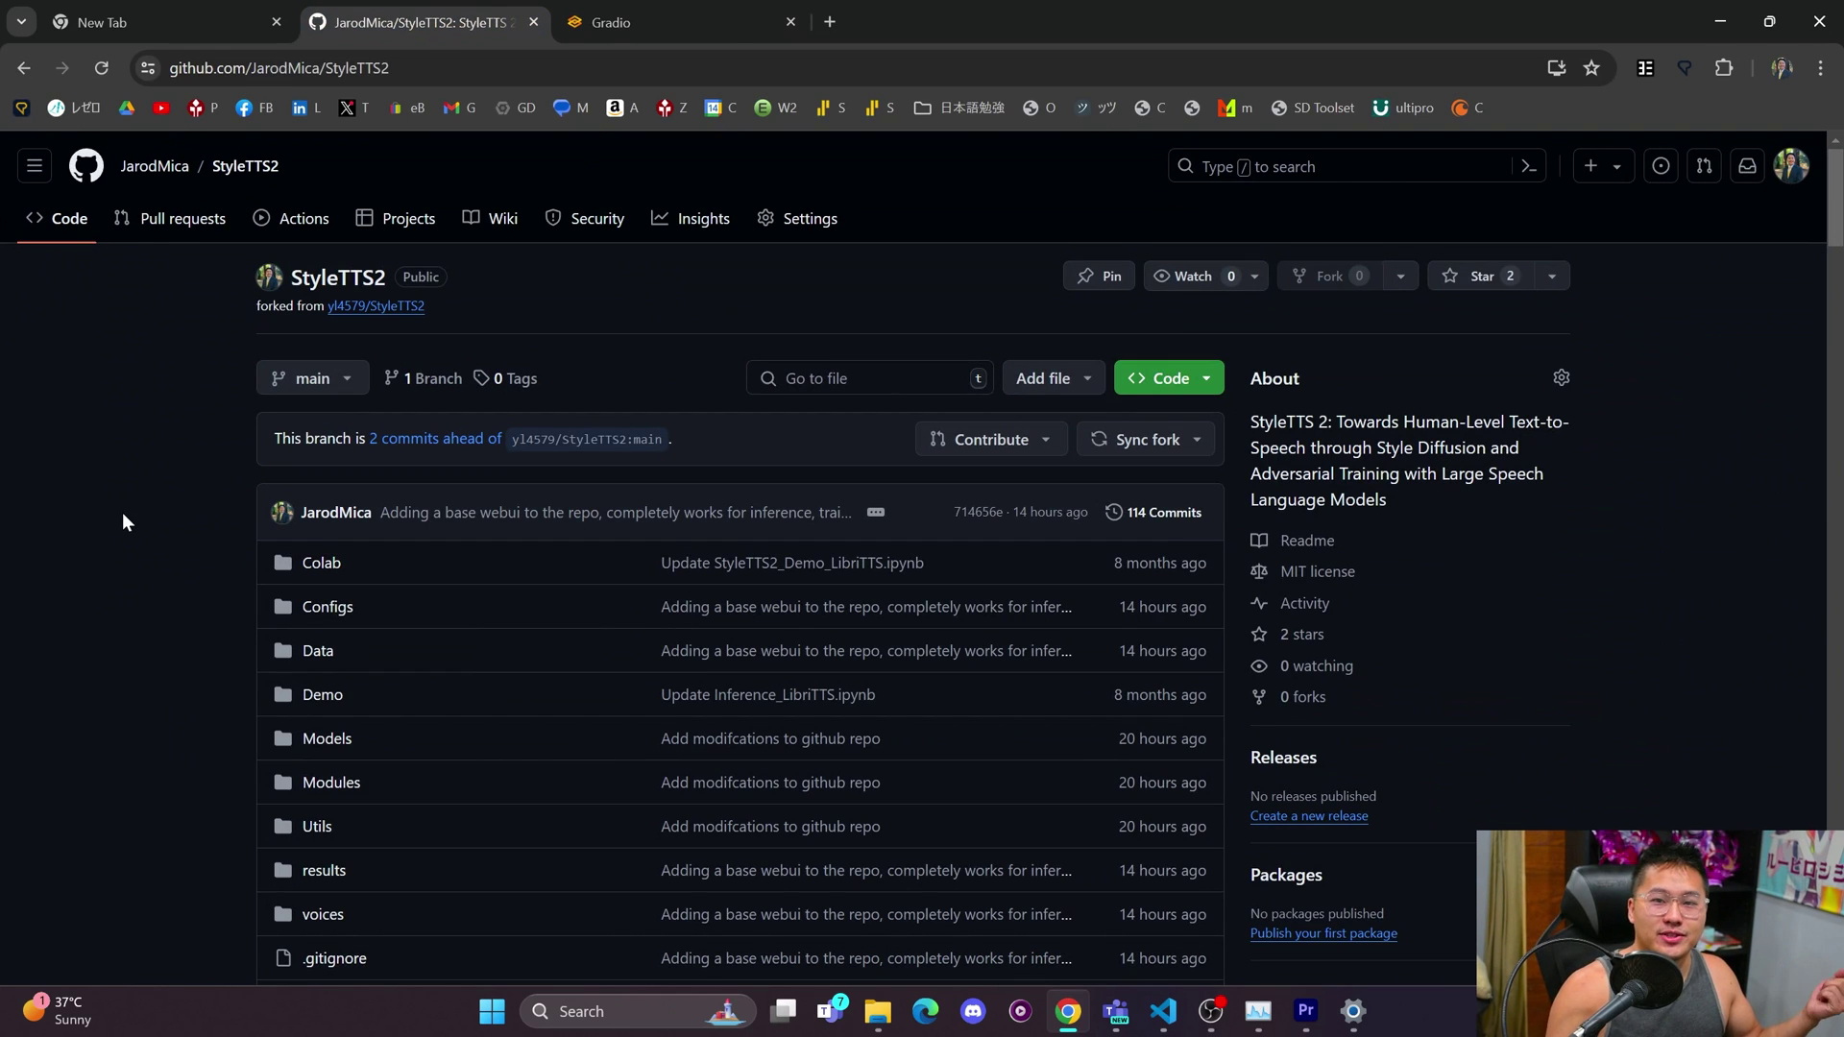
scroll(192, 463, down, 5)
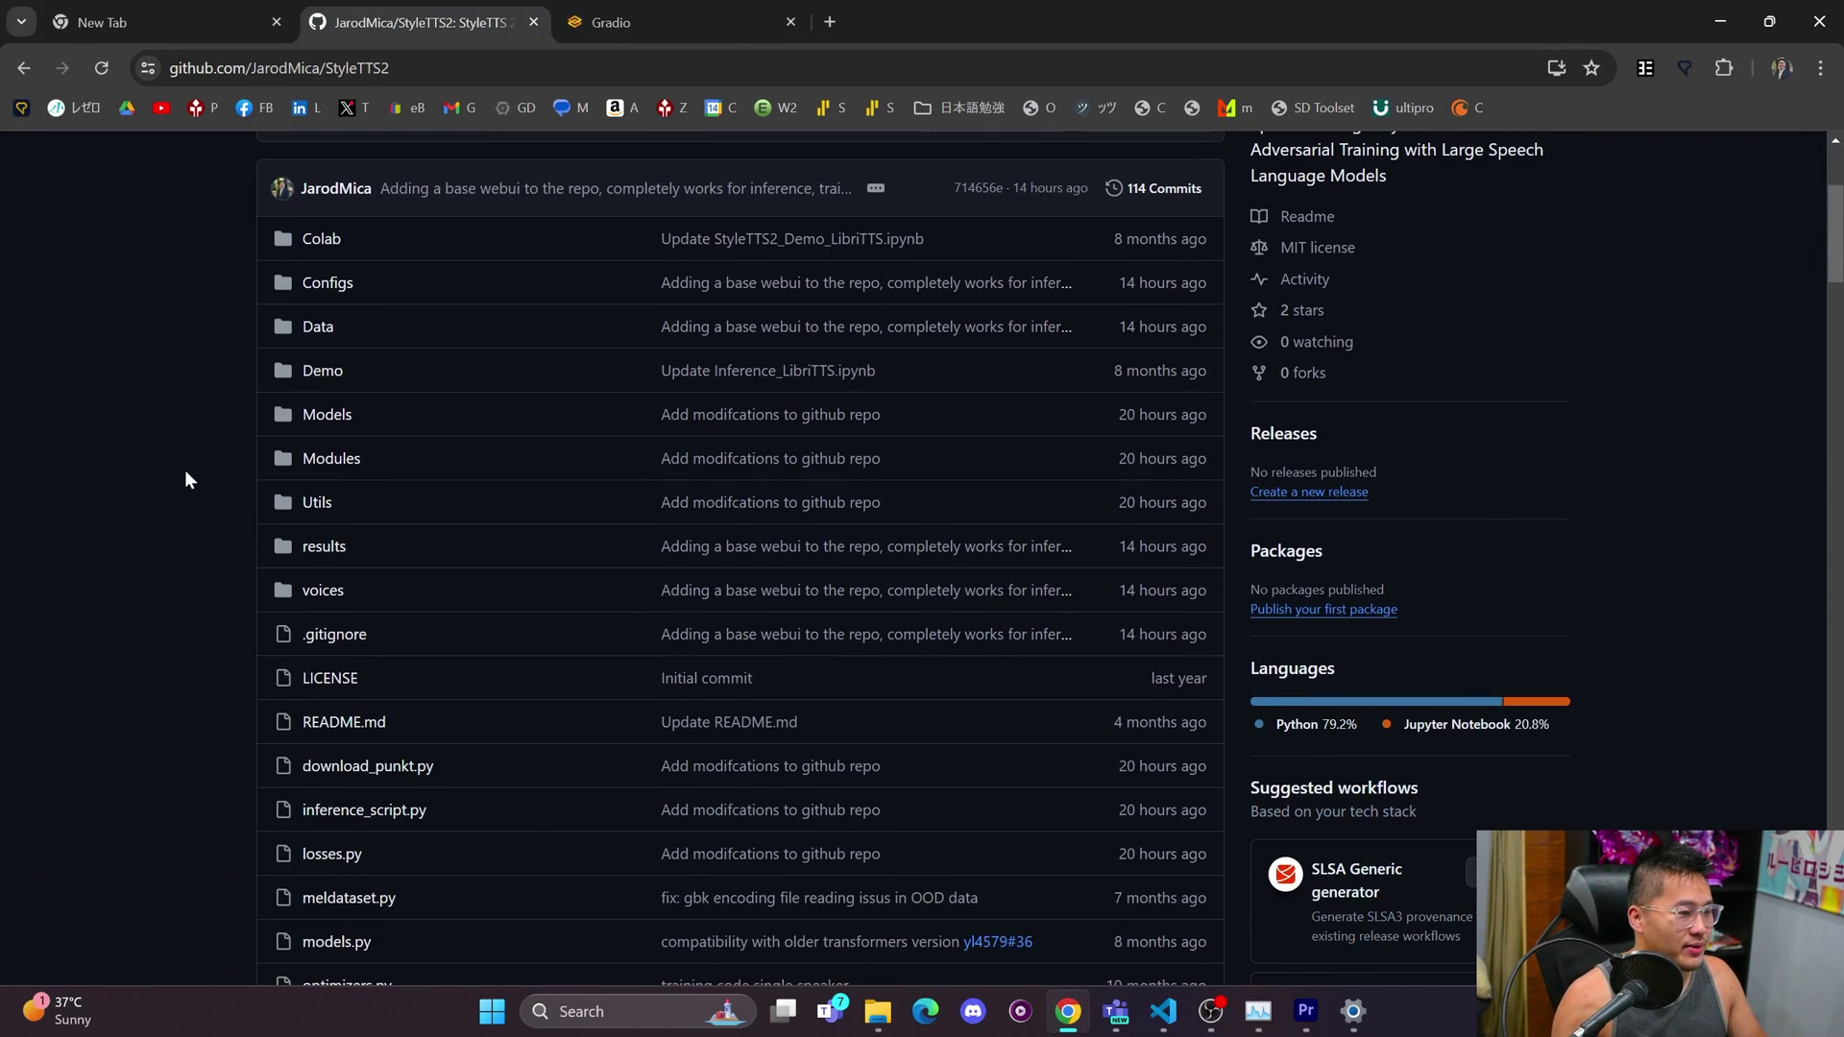
scroll(178, 566, down, 7)
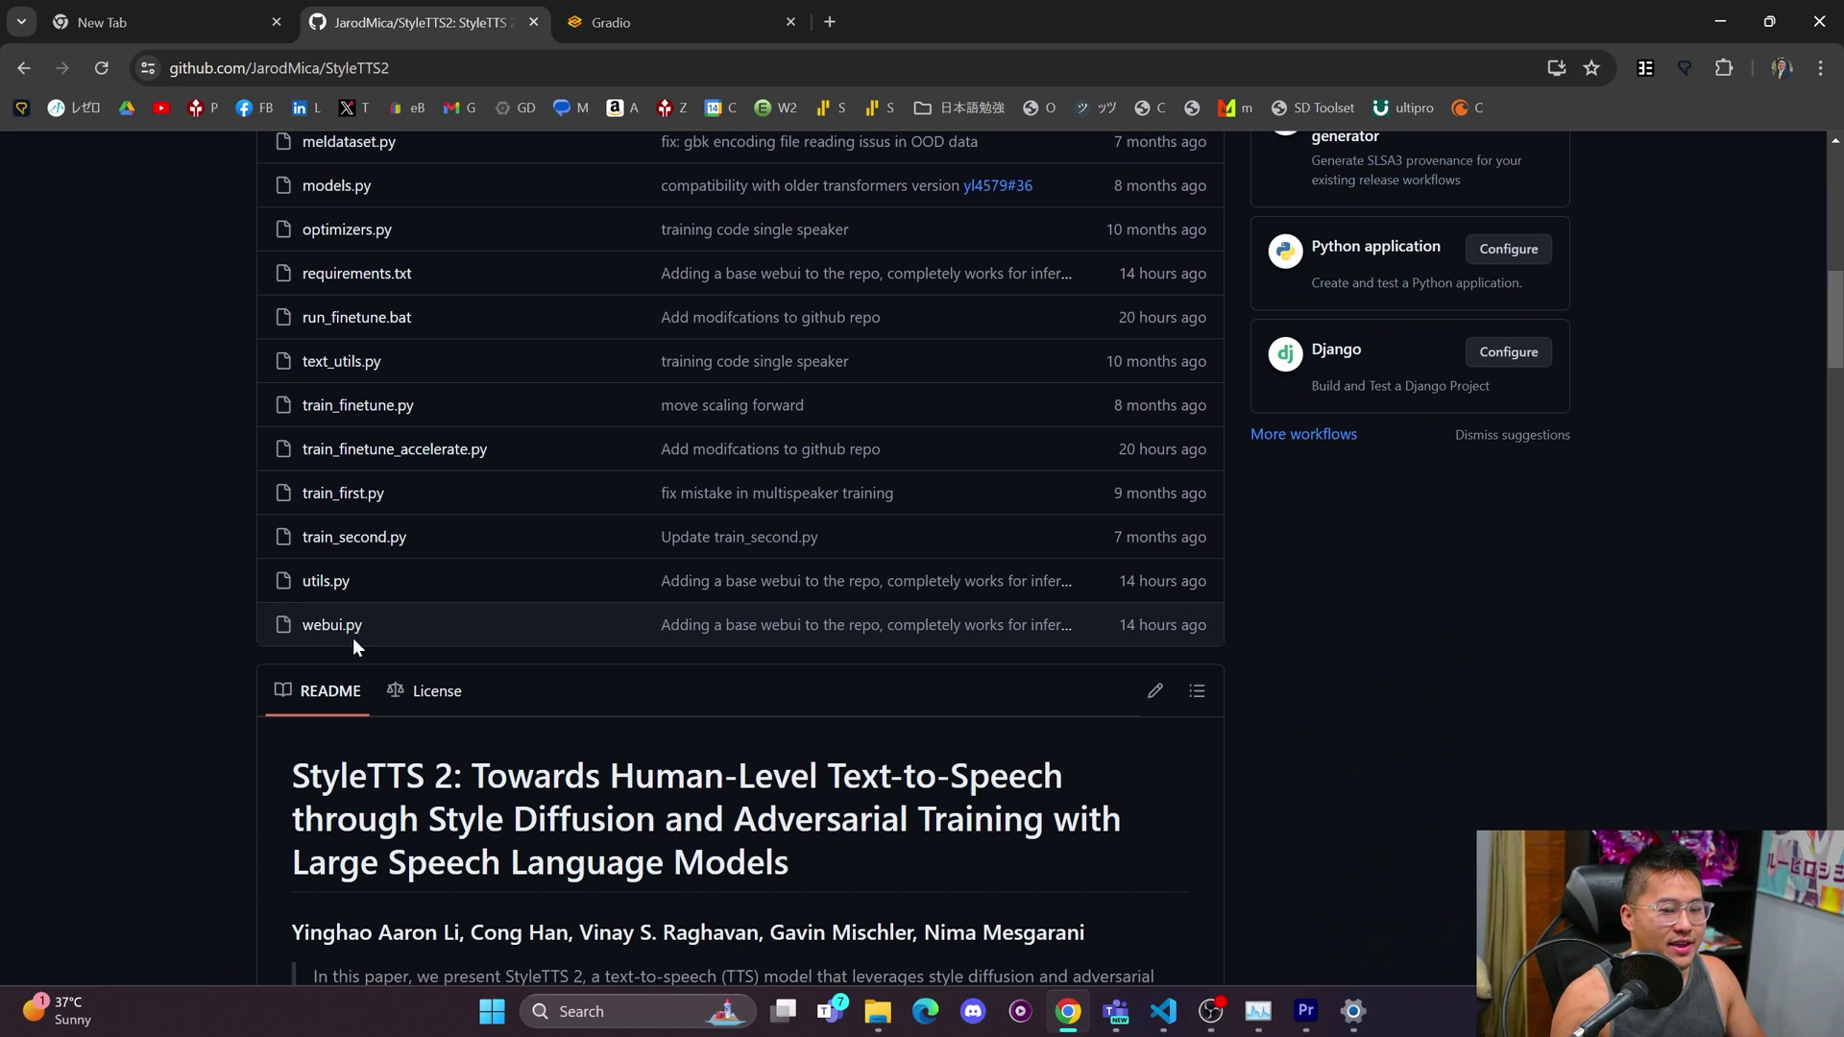
scroll(242, 611, up, 12)
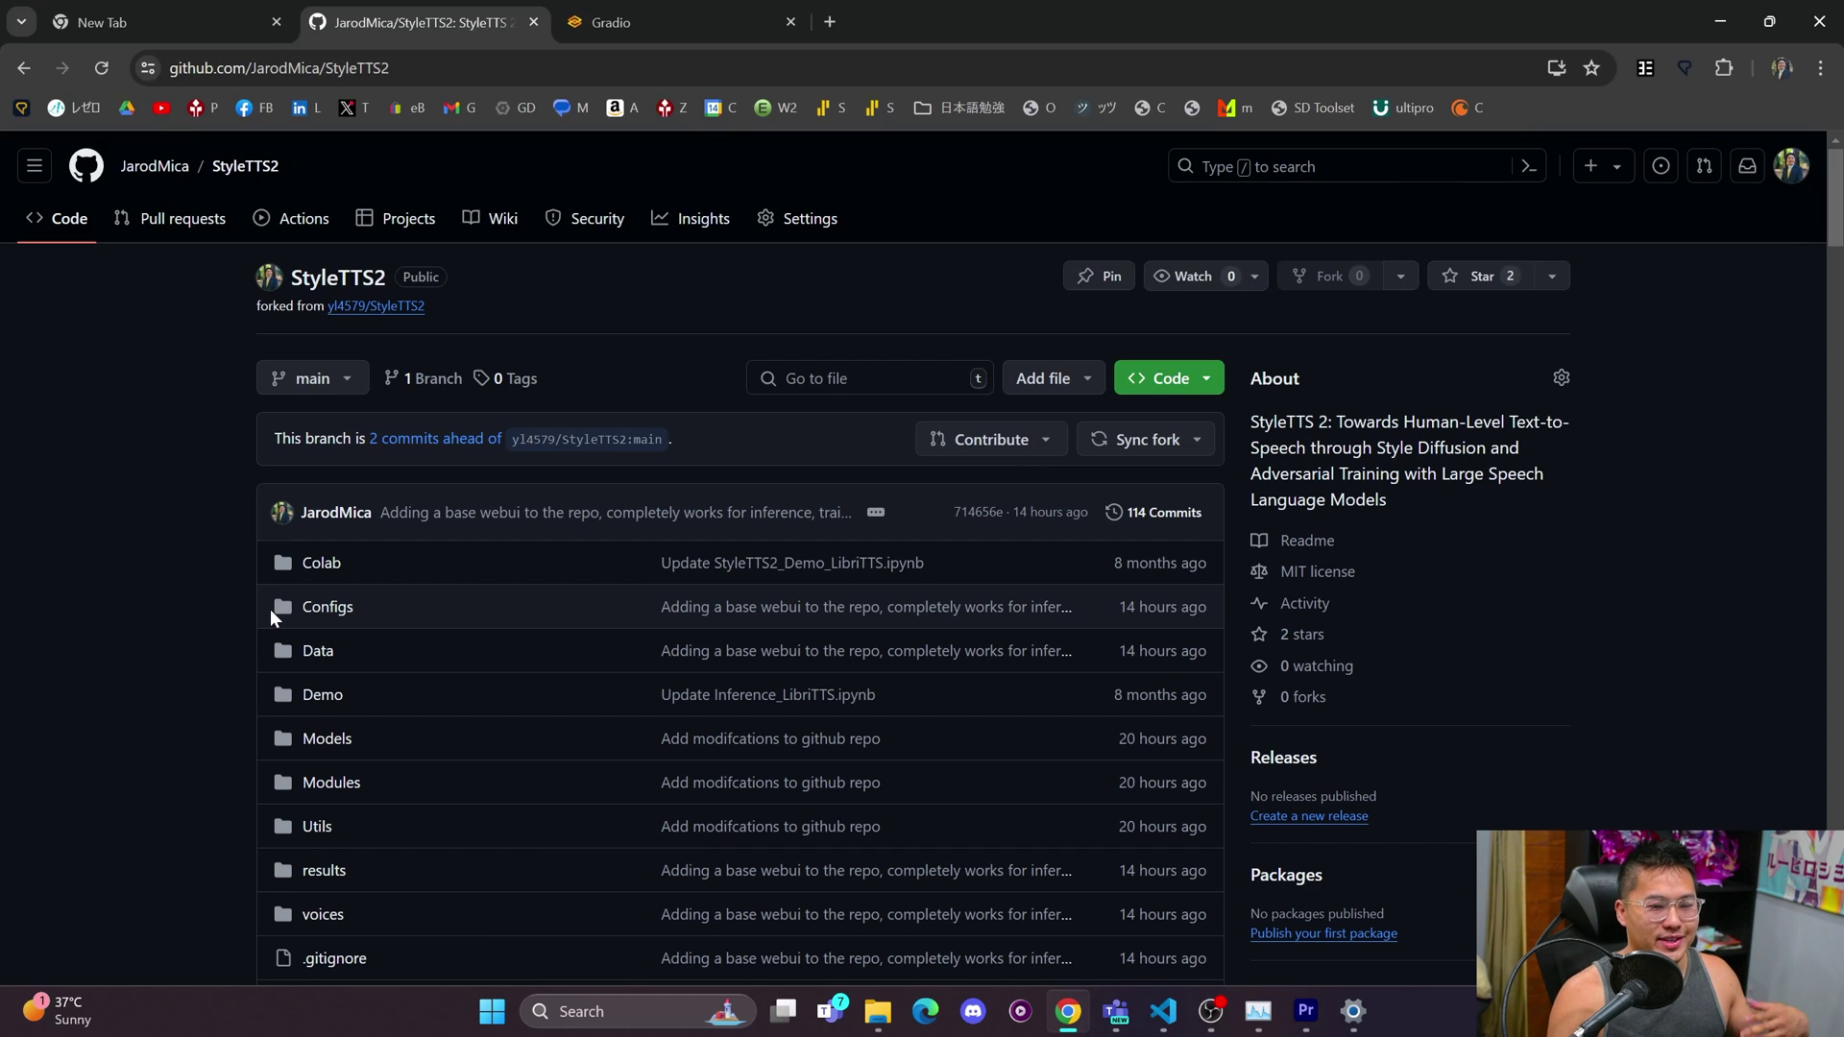
scroll(262, 602, down, 3)
scroll(259, 601, up, 2)
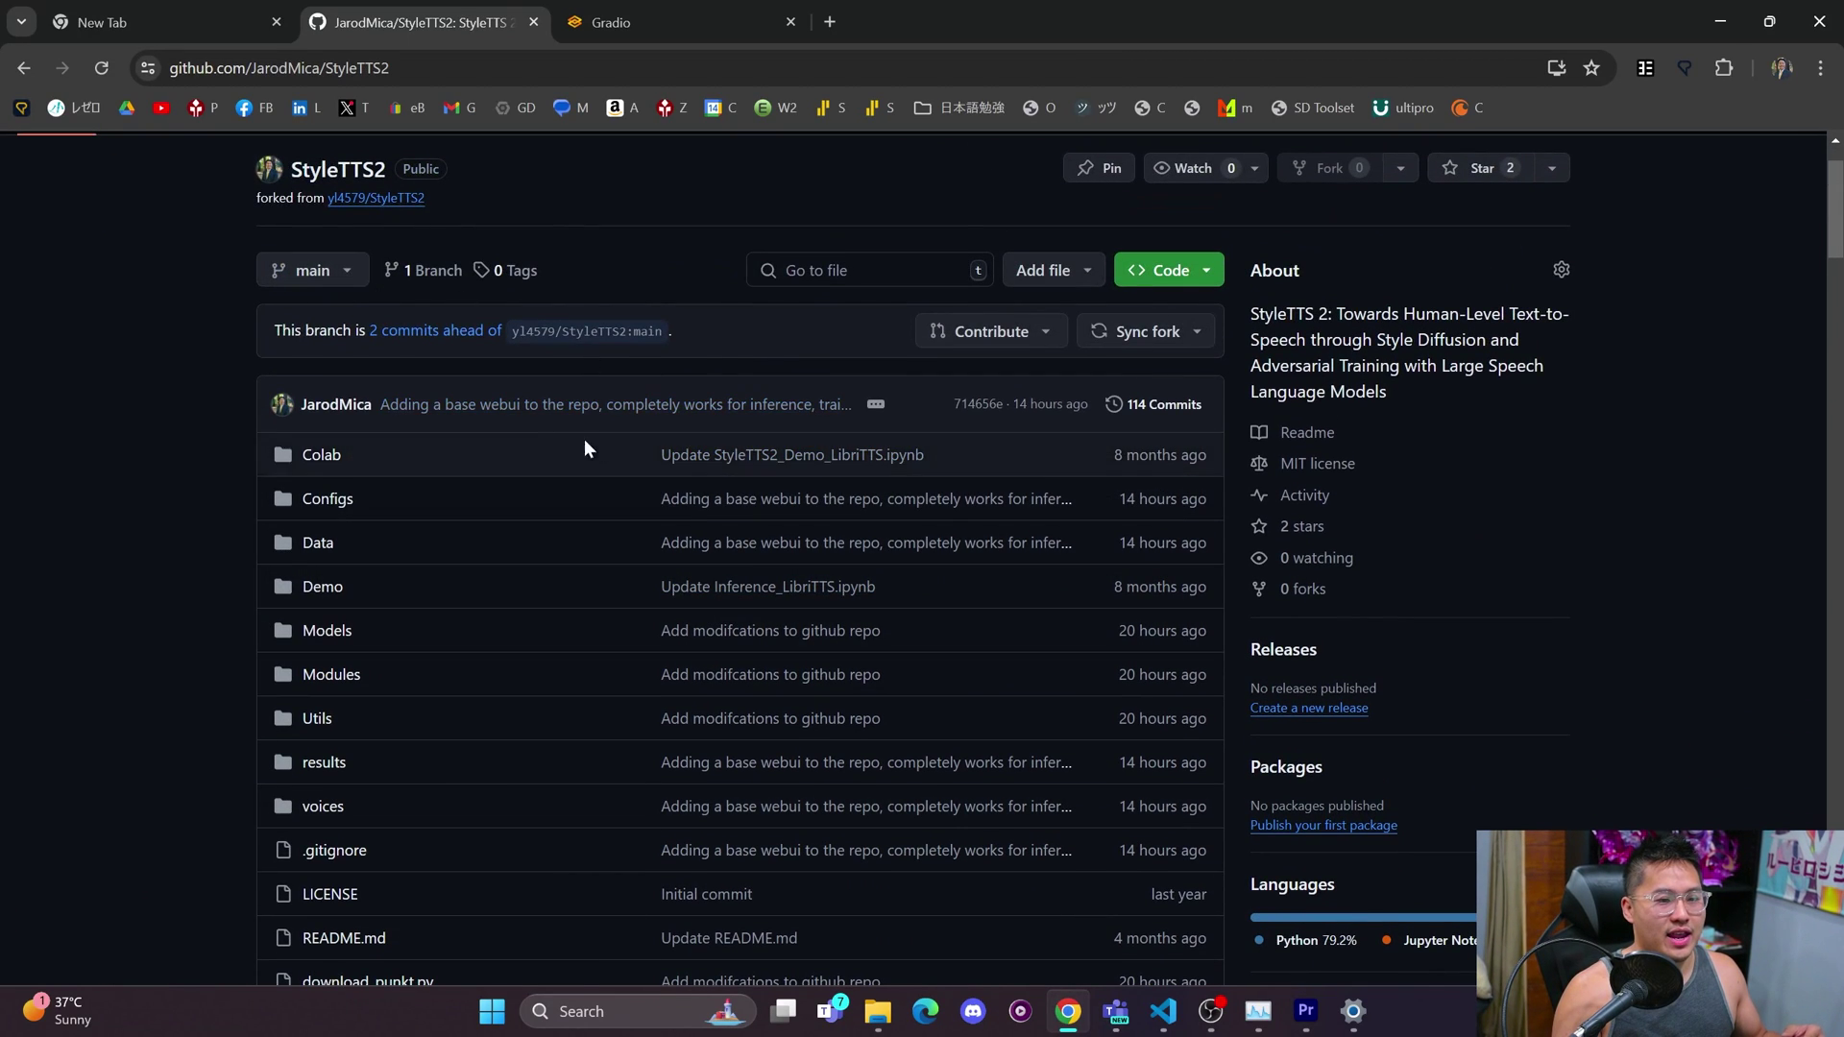
scroll(890, 483, up, 1)
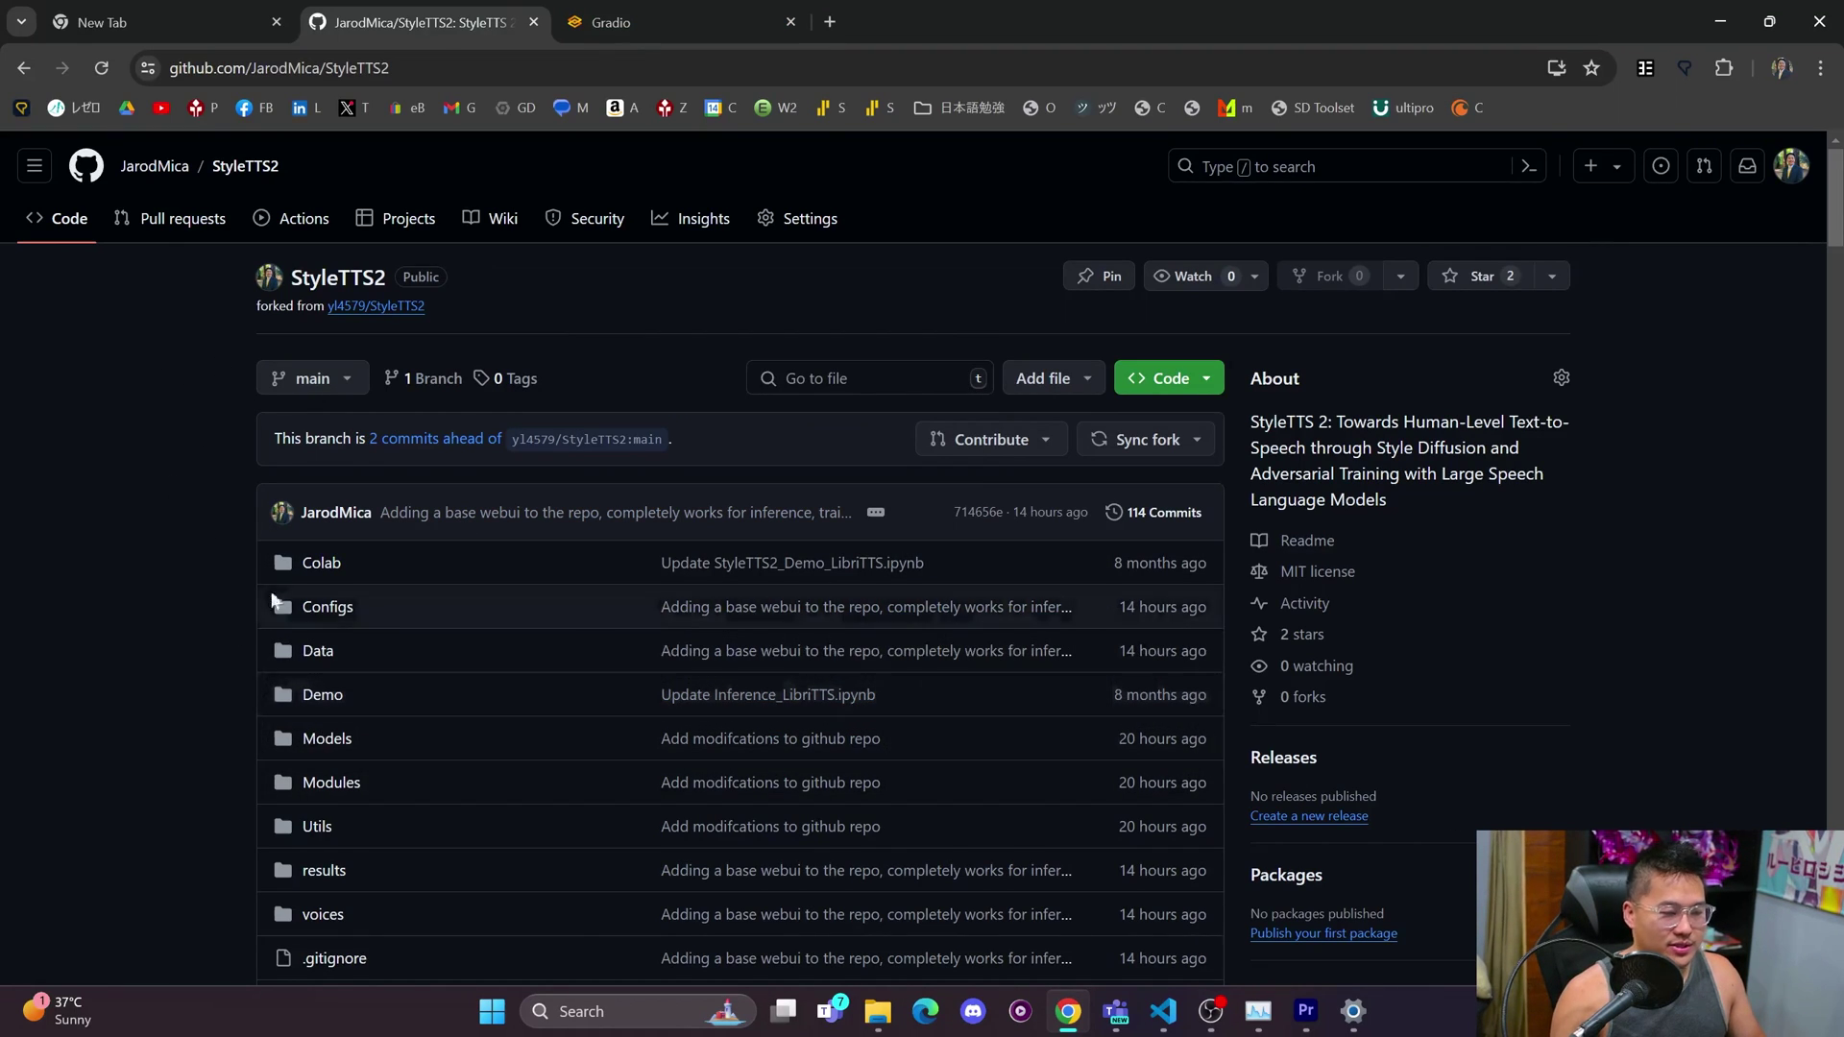
scroll(240, 687, down, 1)
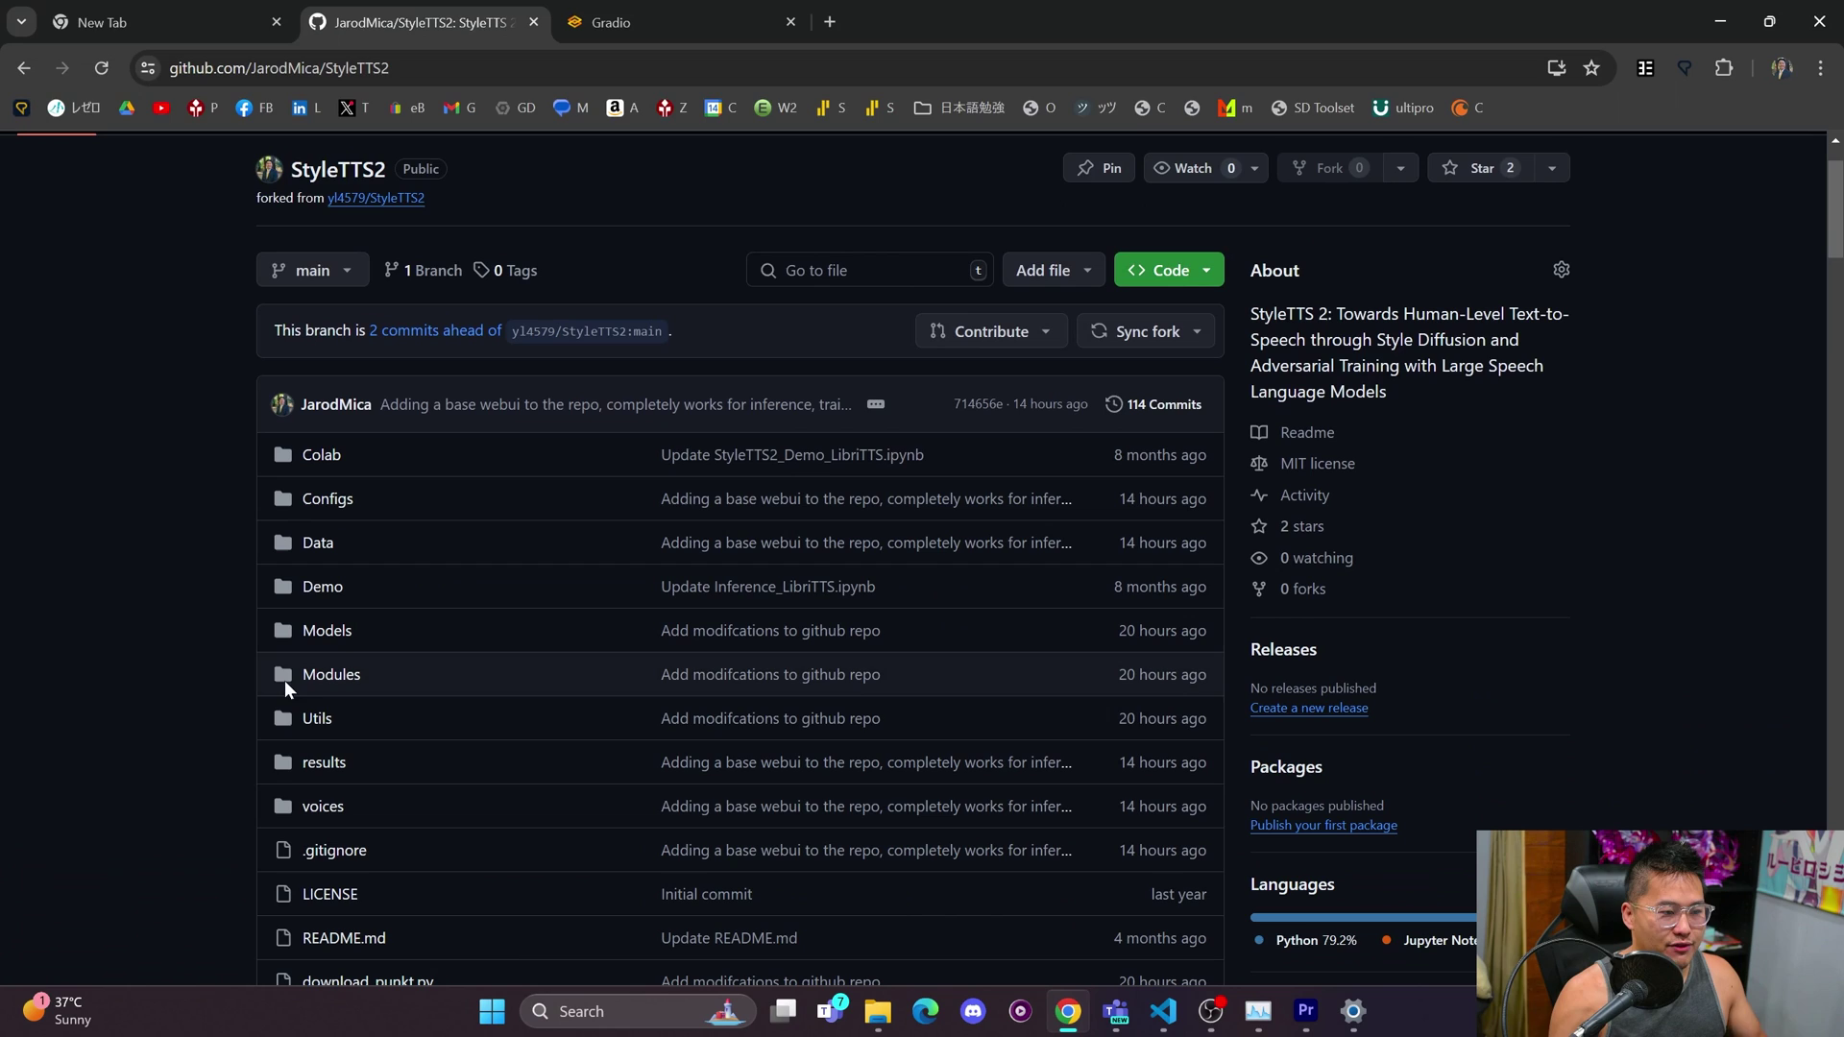
- Bring webui.py forward, browse the voices and runtime folders, and stop the debug session
mouse_move(1163, 1010)
click(1197, 919)
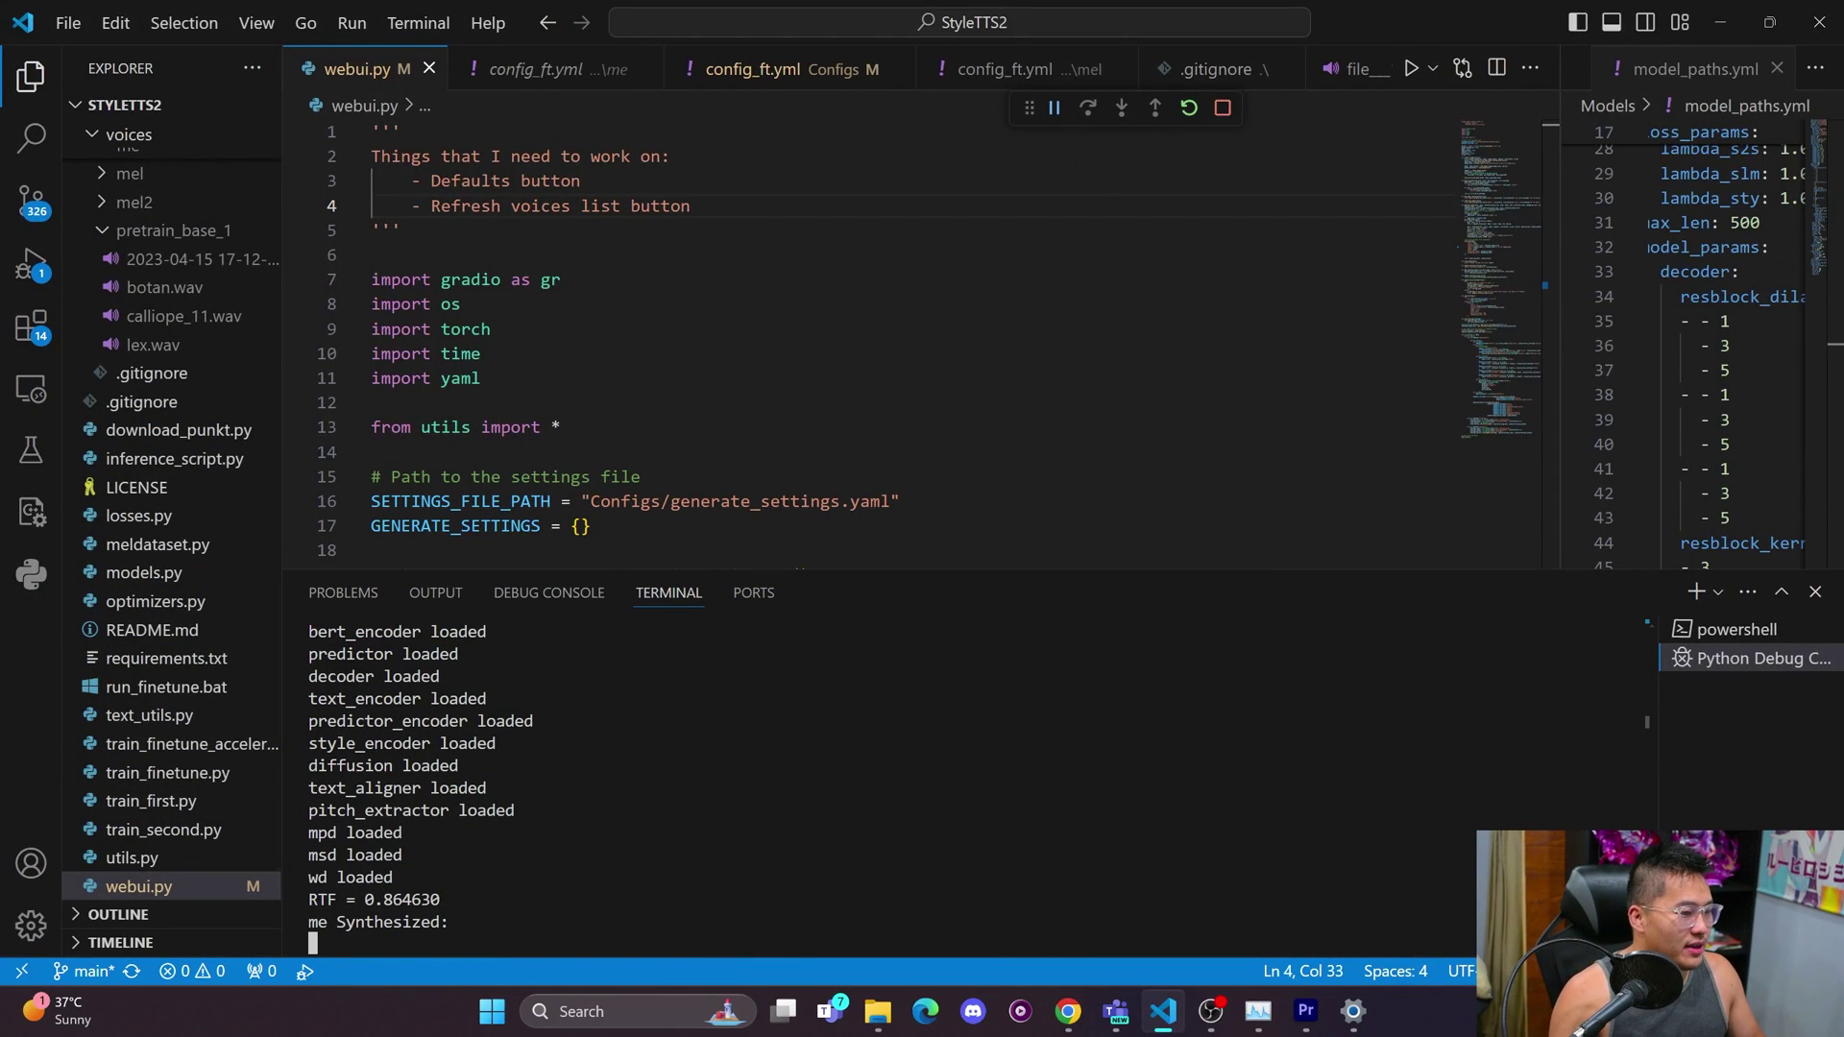
scroll(154, 509, up, 8)
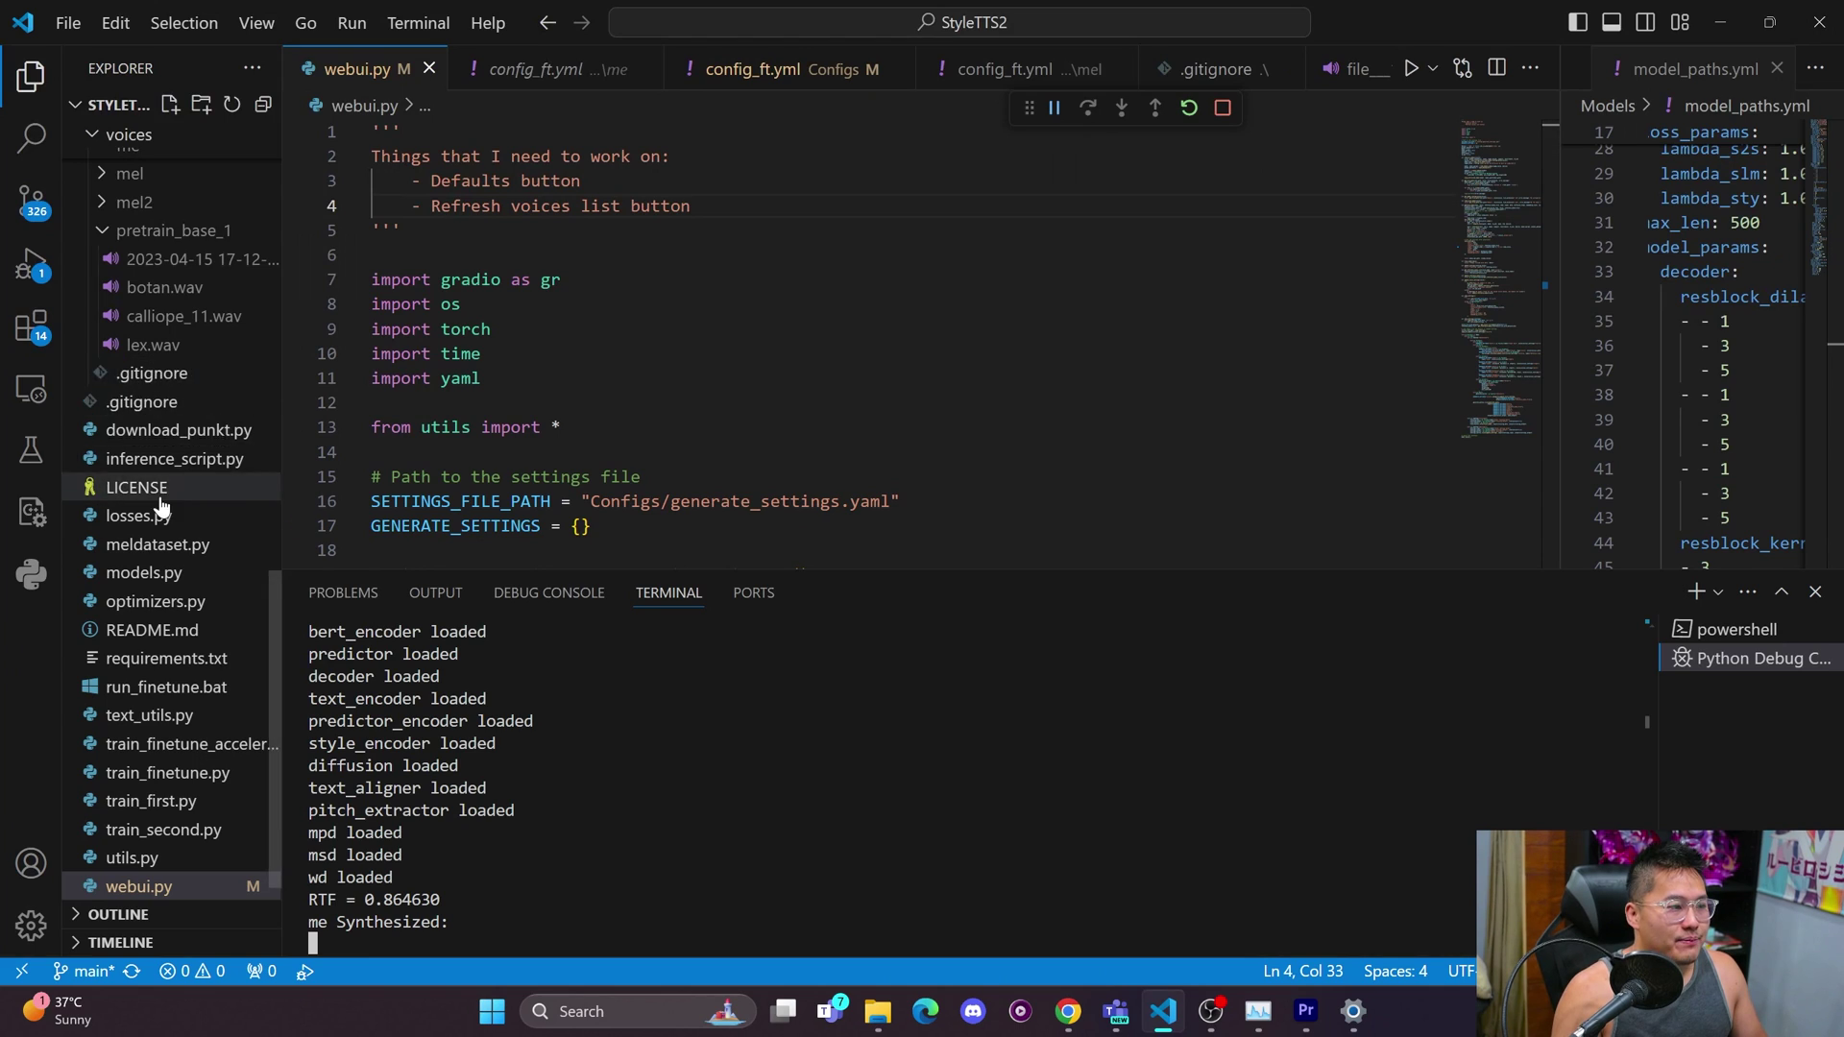
click(103, 522)
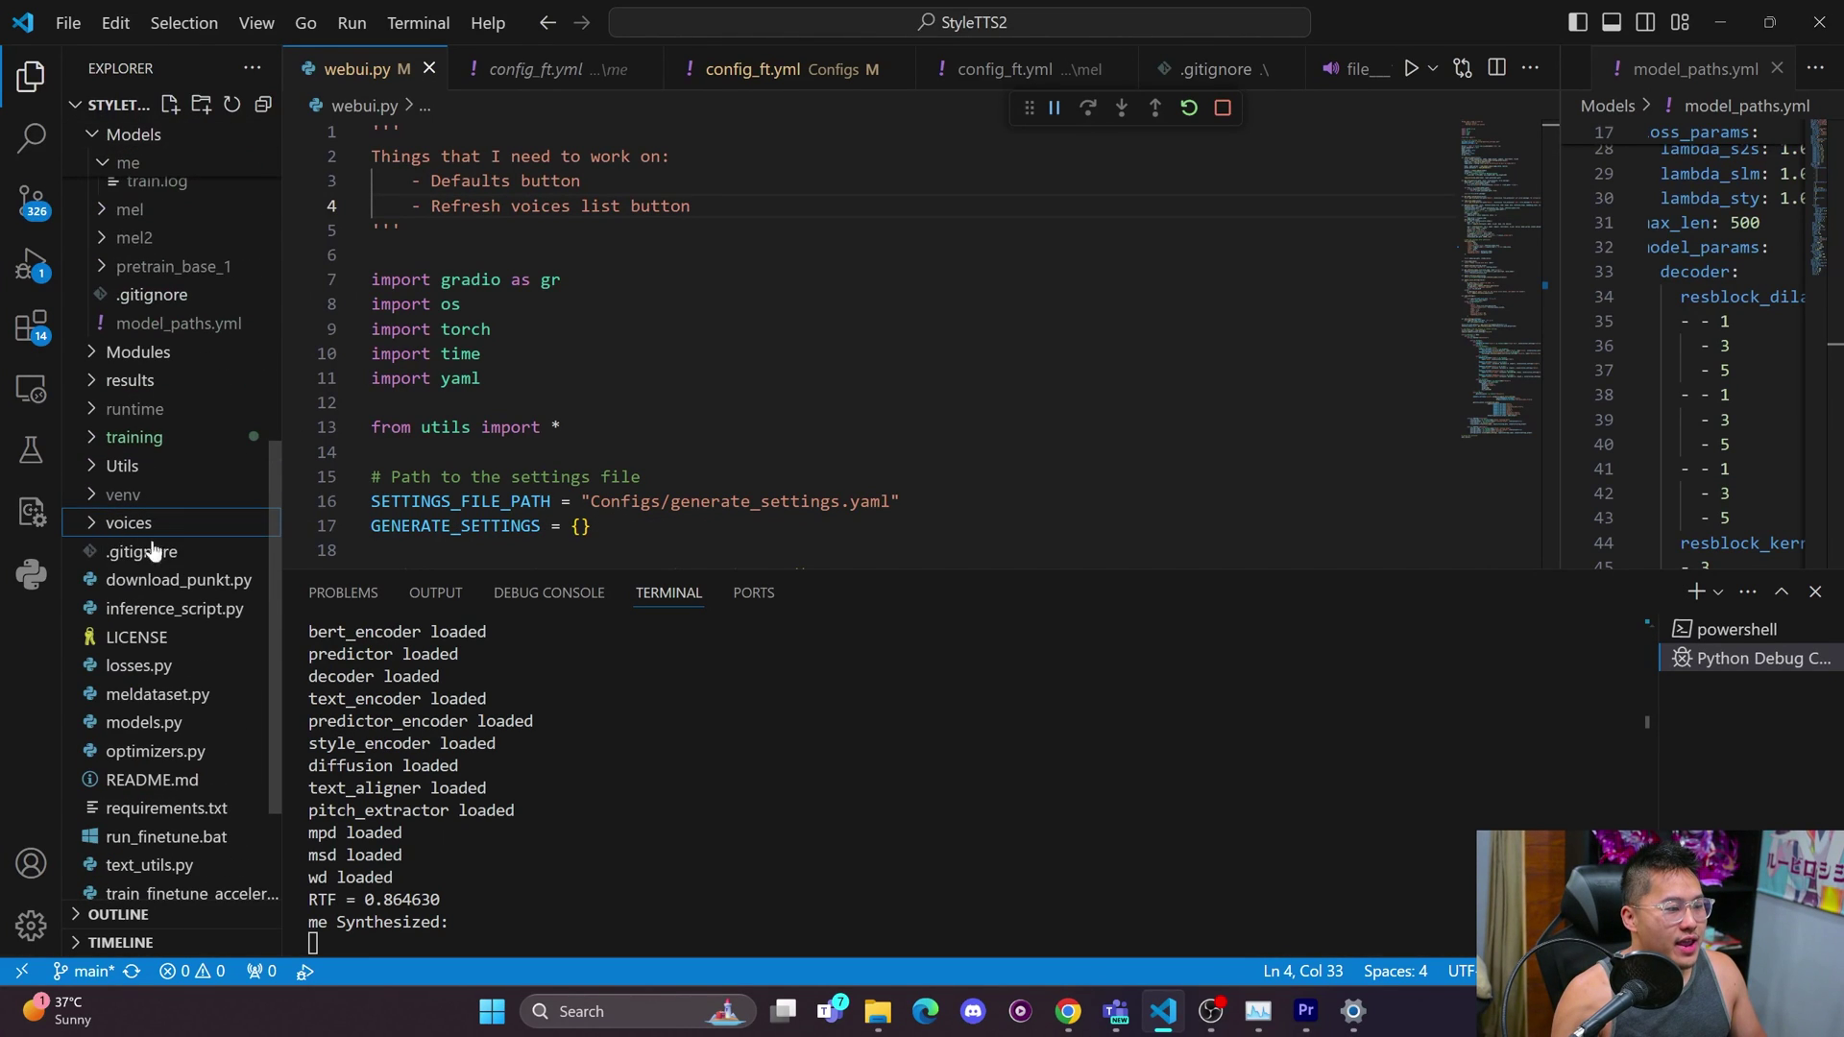
scroll(125, 523, up, 1)
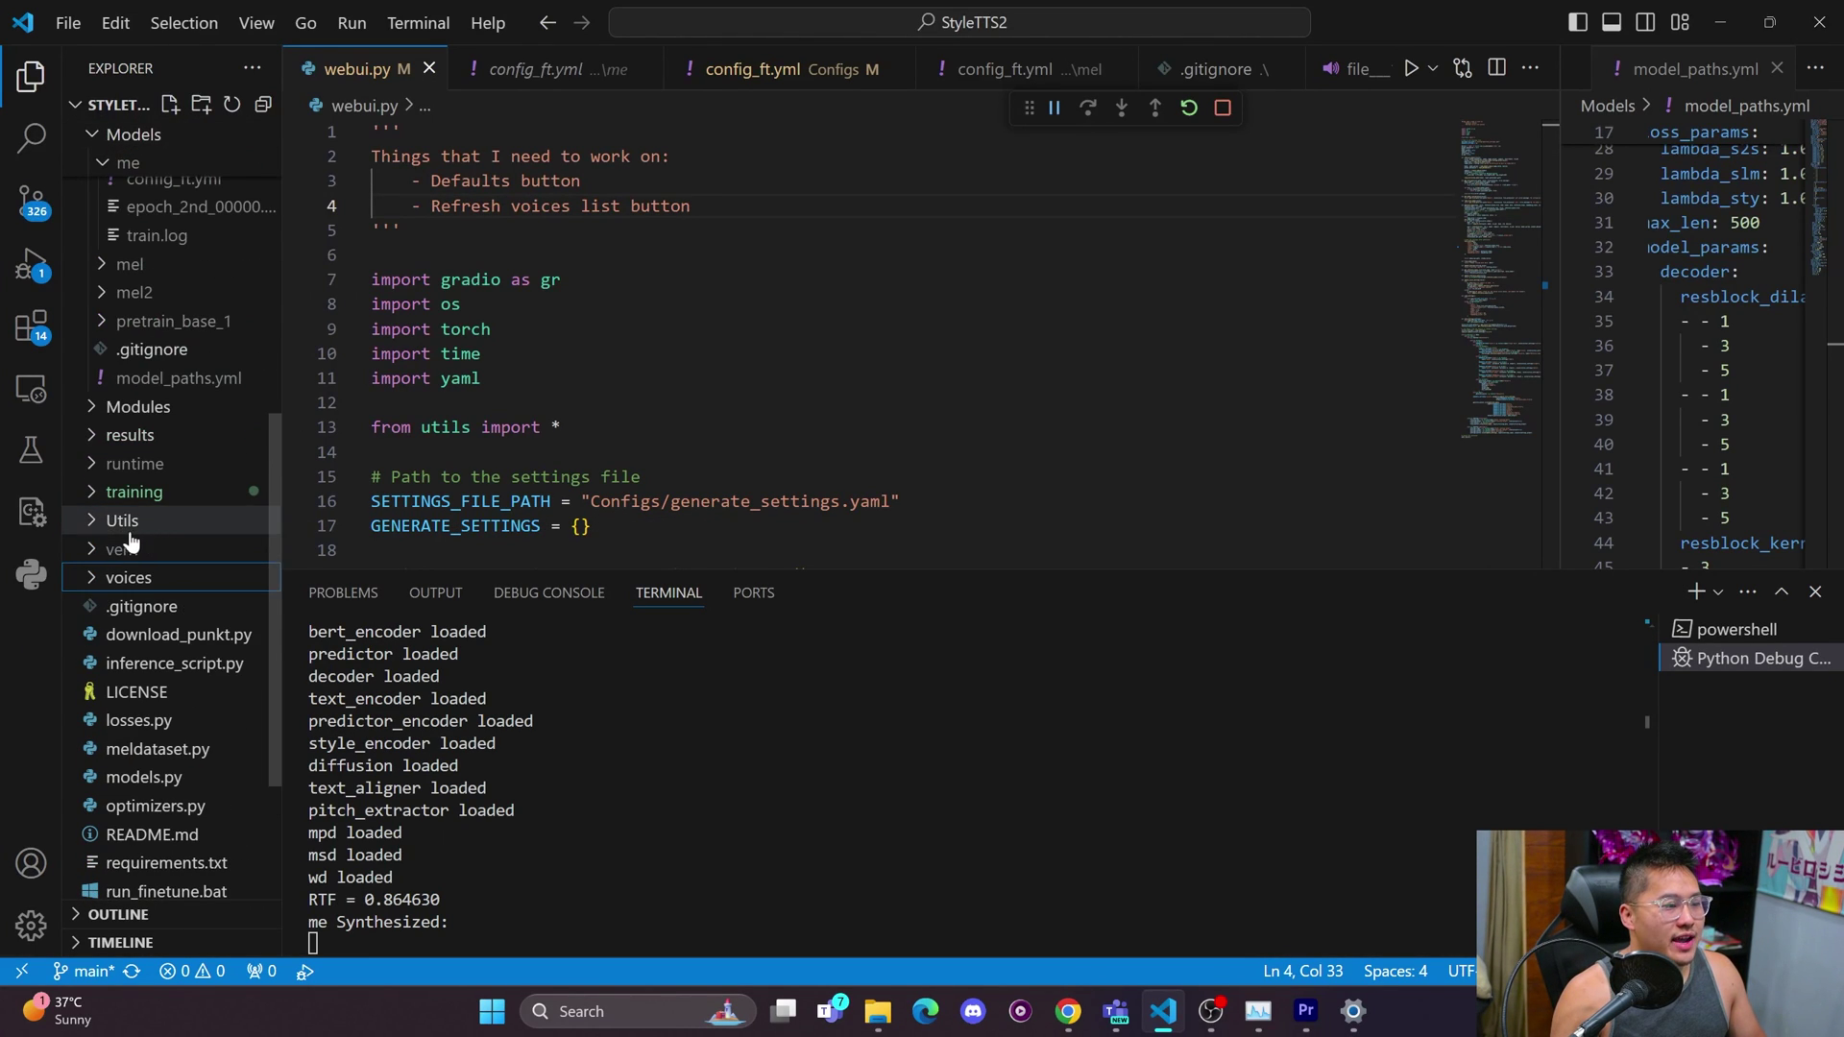
click(97, 467)
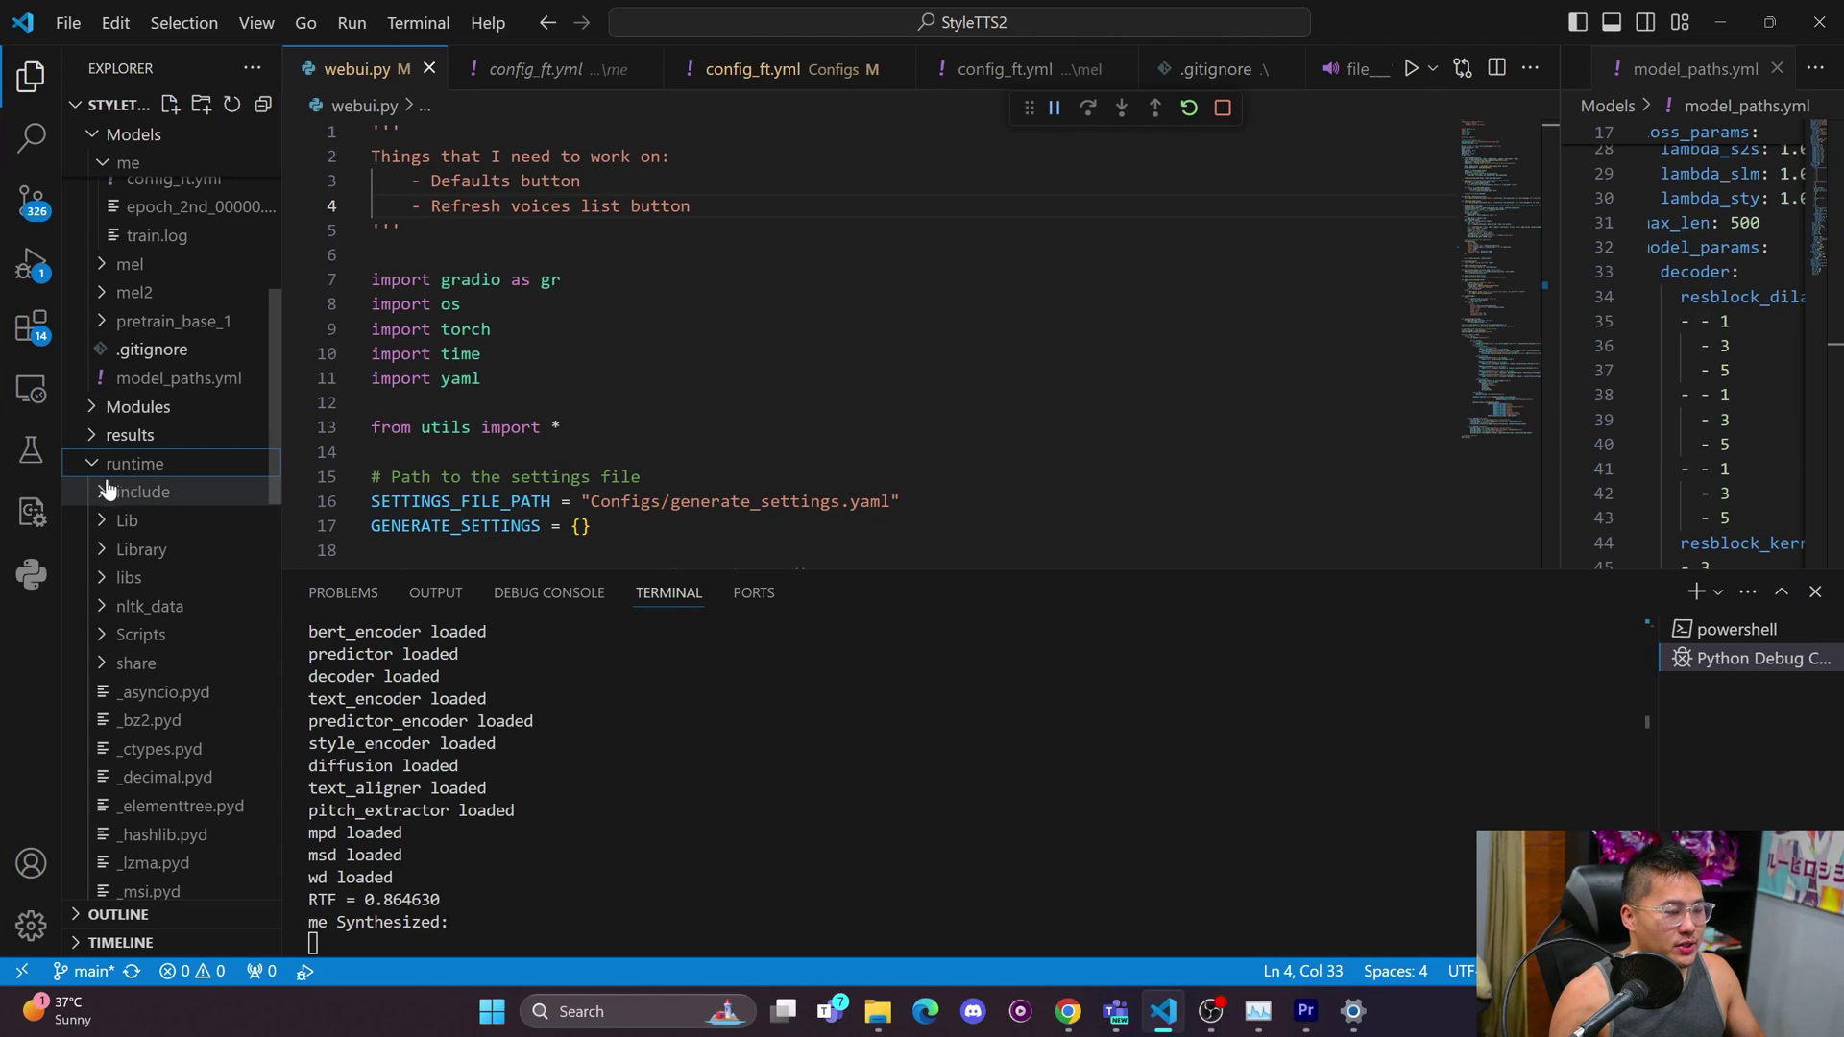
click(97, 474)
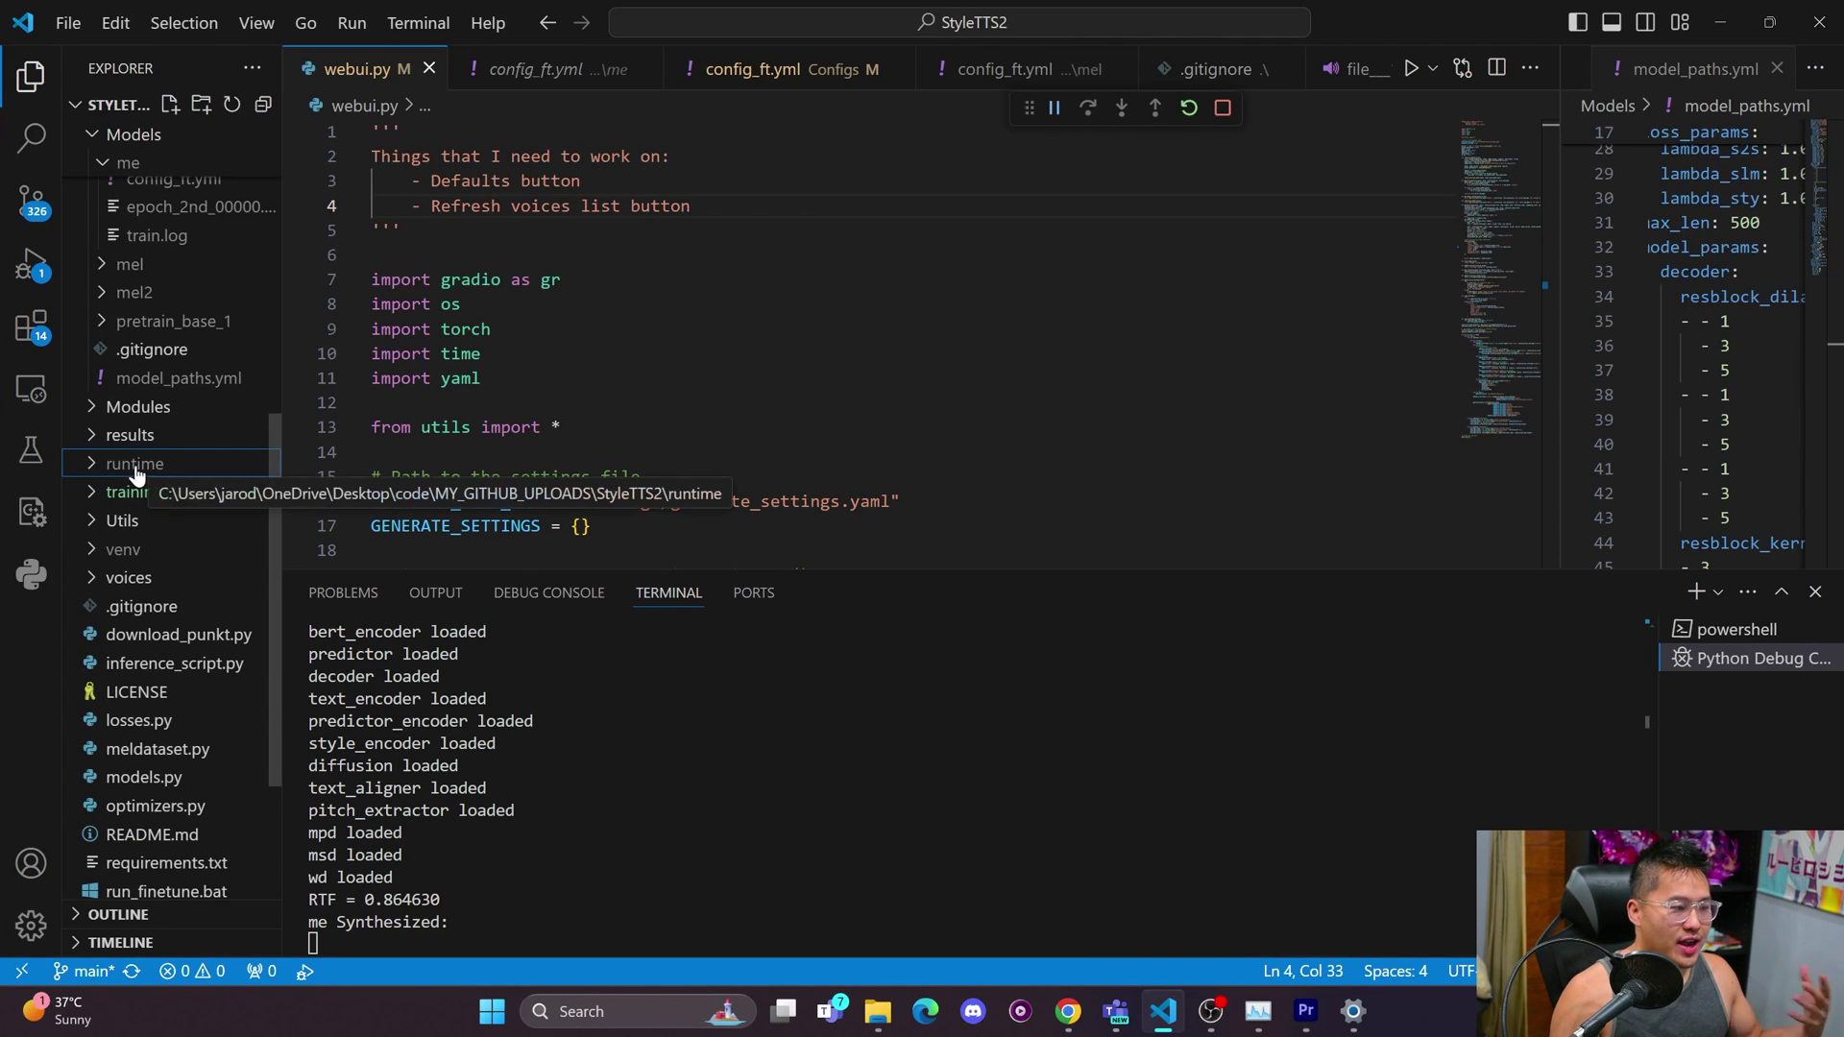
click(1222, 109)
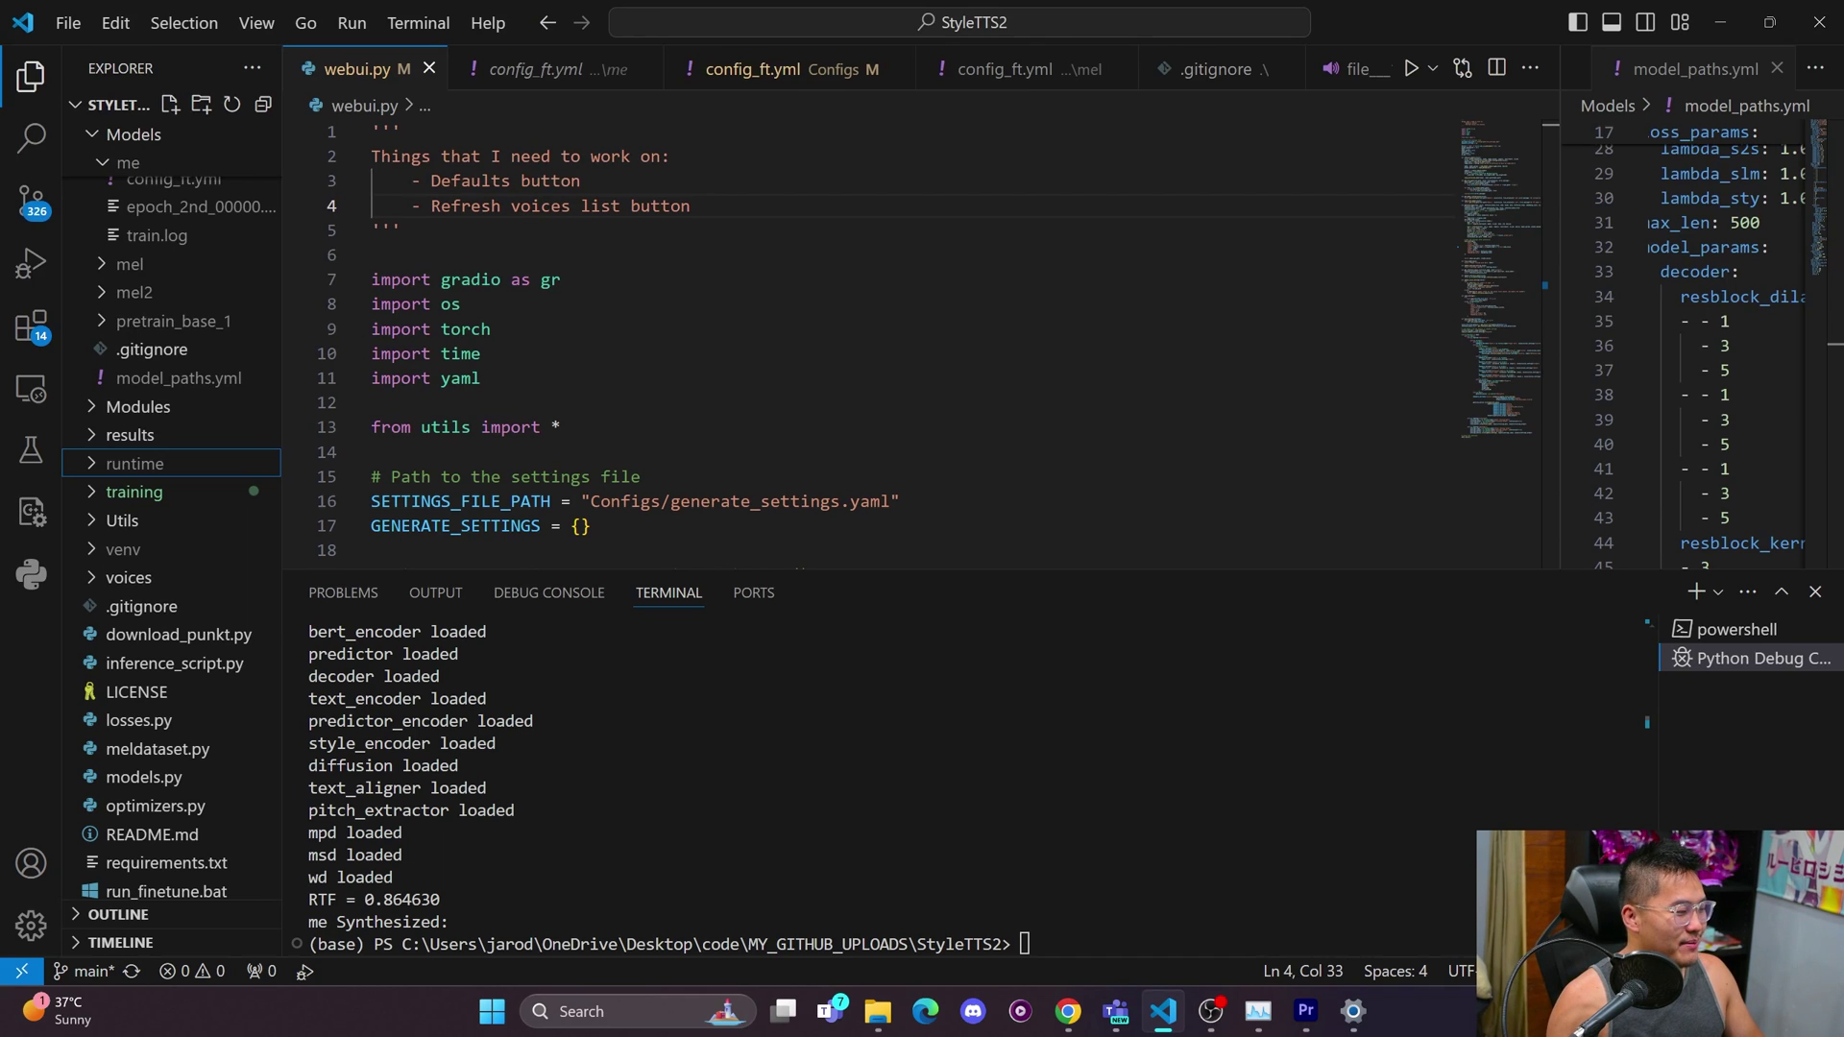
key(alt+Tab)
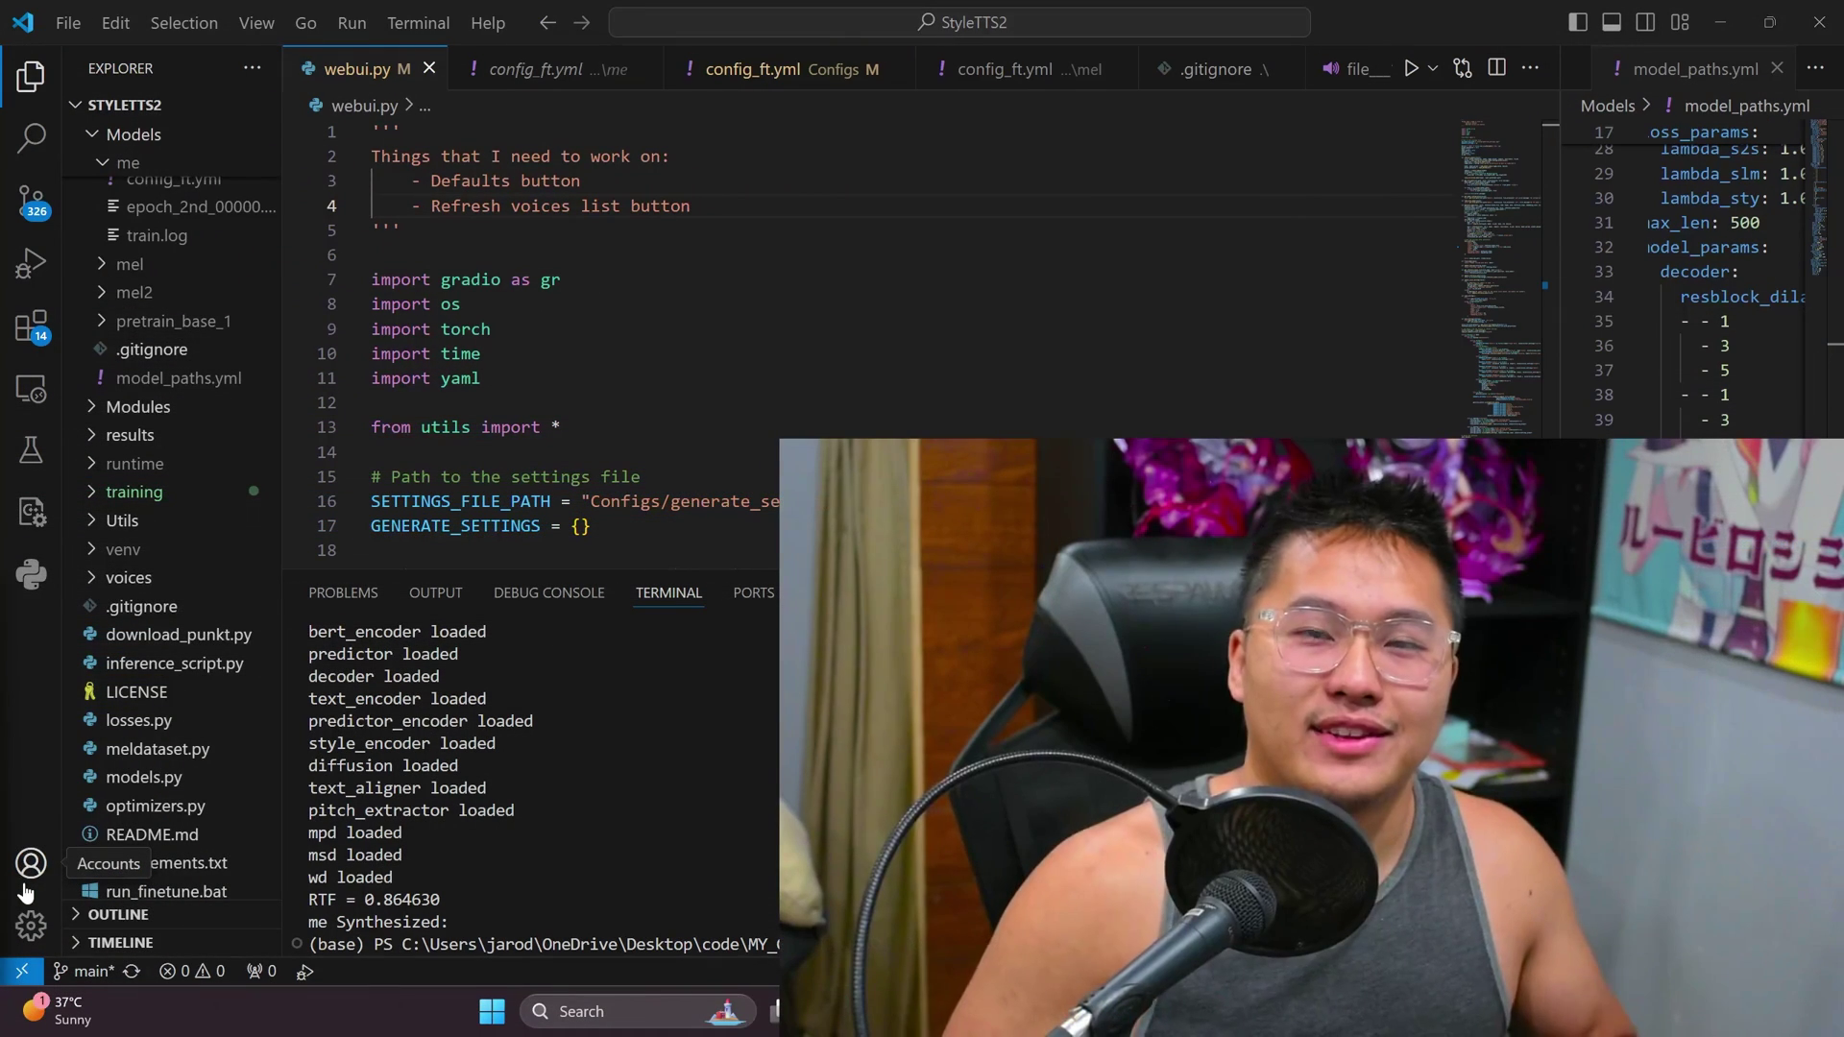